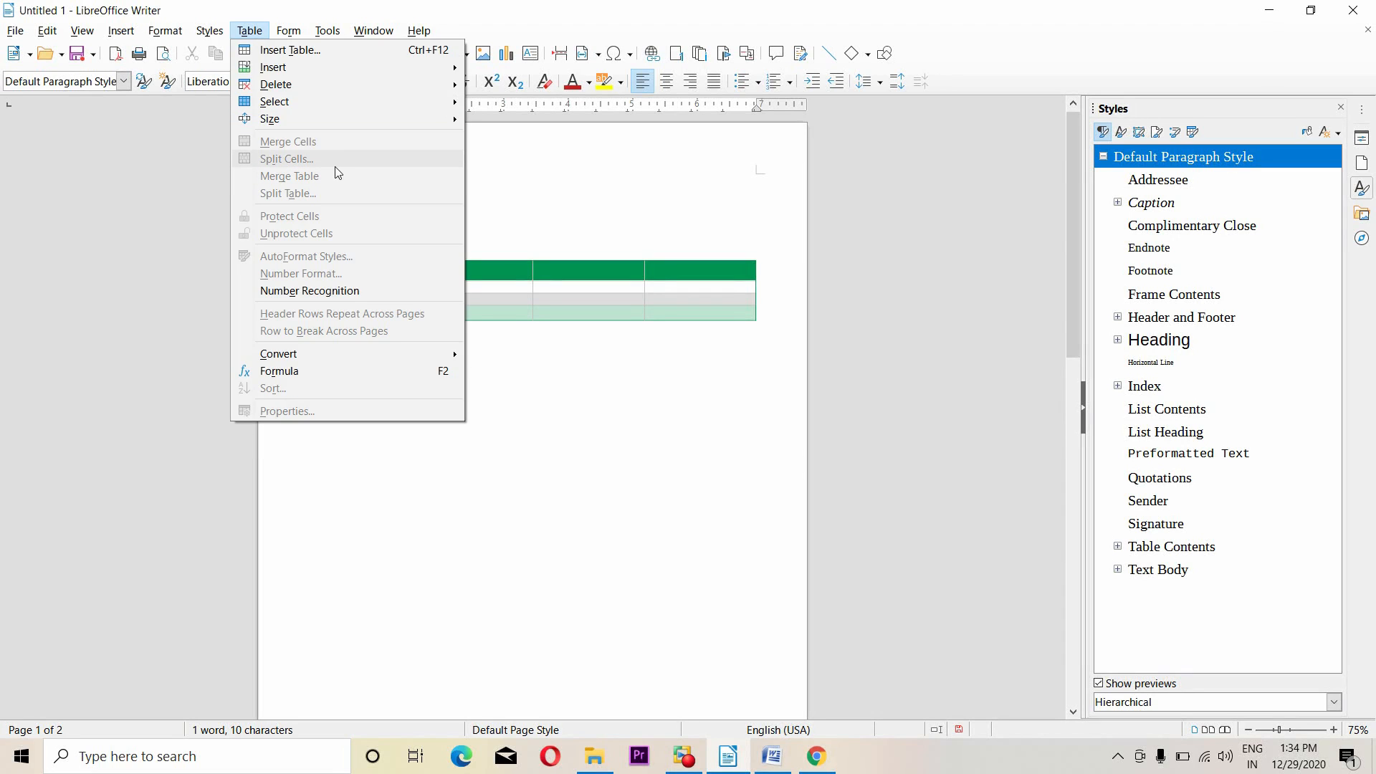
pyautogui.moveTo(286, 119)
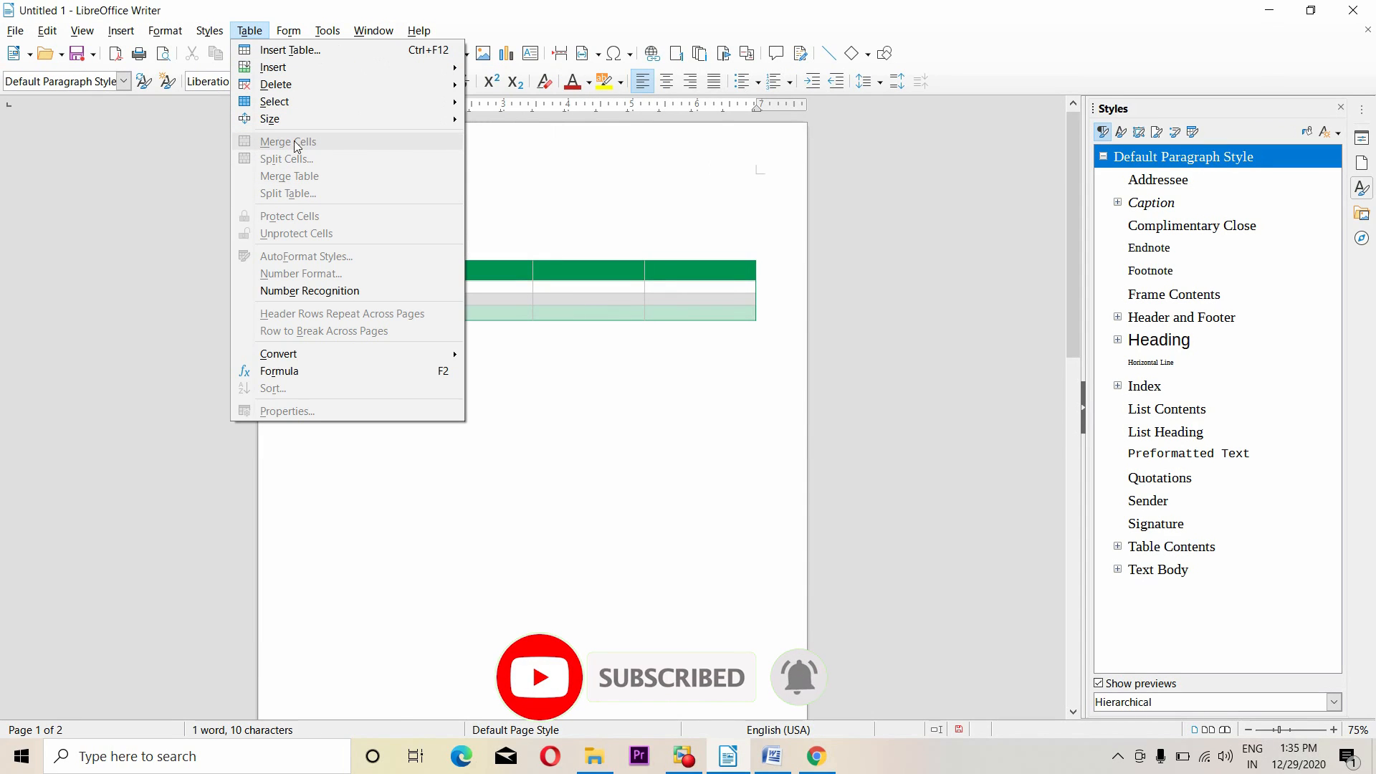
pyautogui.click(500, 187)
pyautogui.click(386, 274)
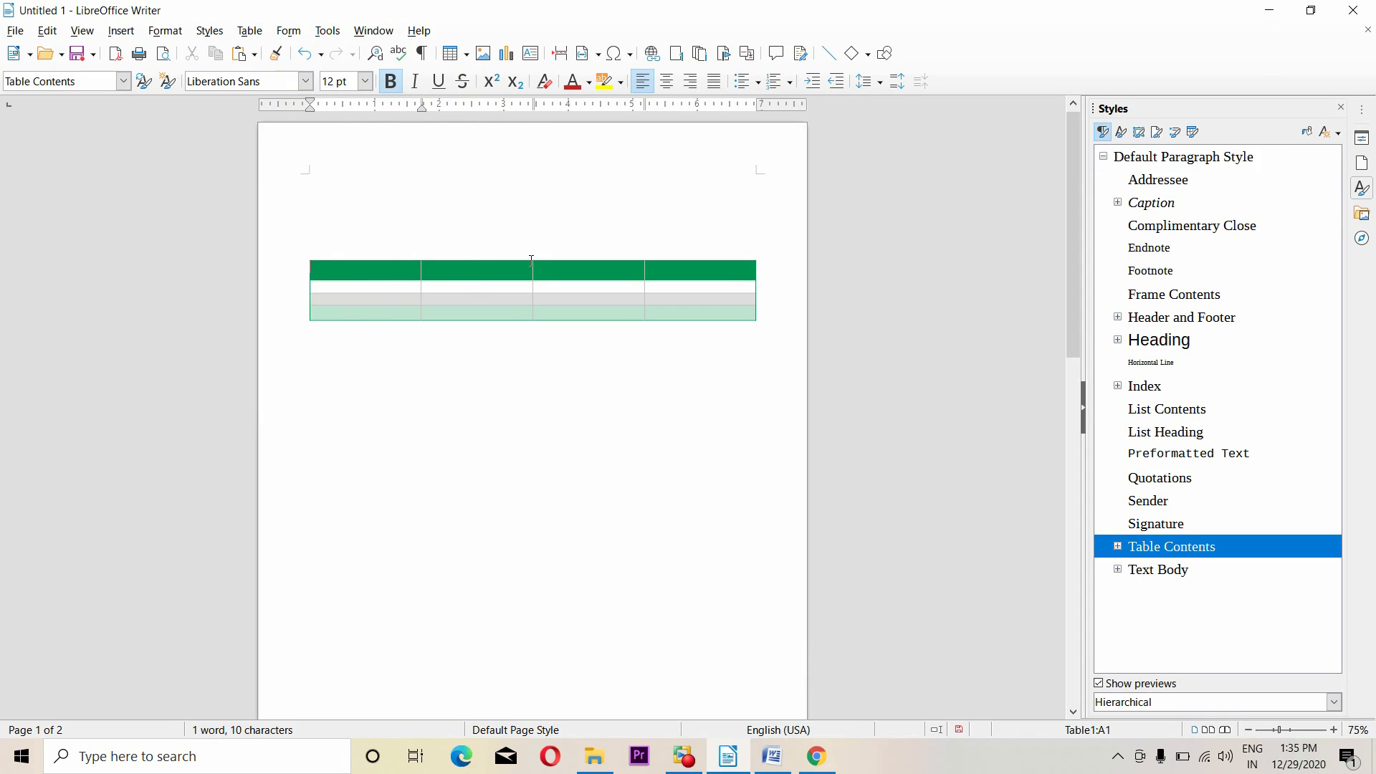
pyautogui.click(491, 269)
pyautogui.click(247, 30)
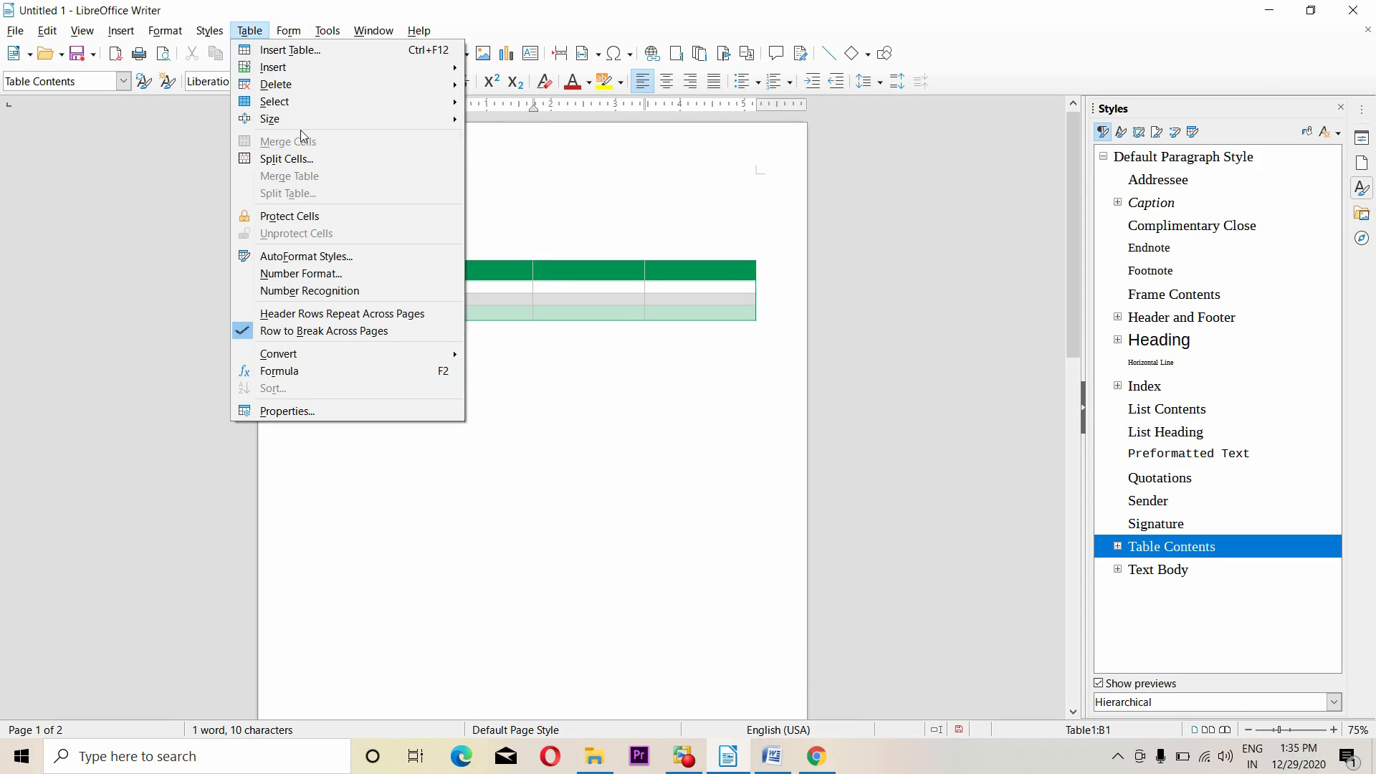
pyautogui.click(508, 282)
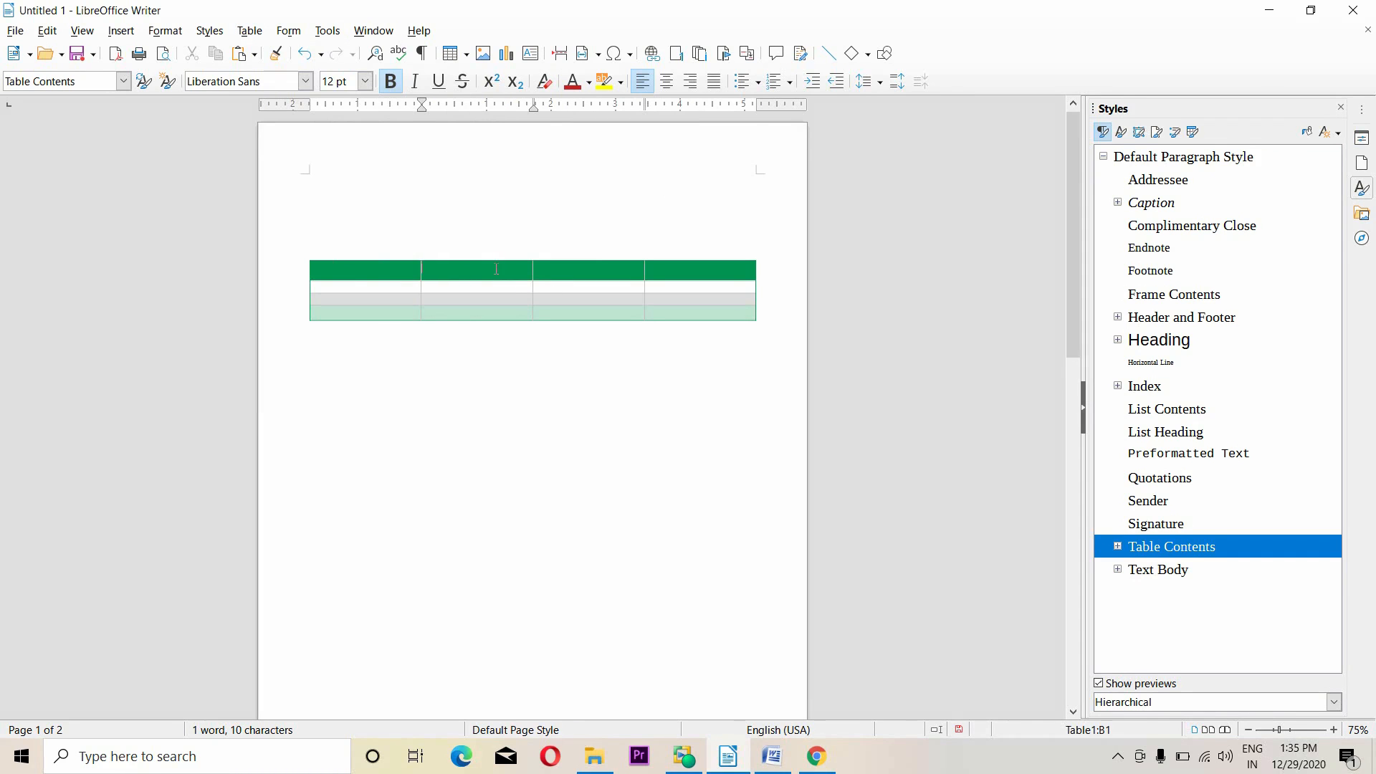
# Step: Merge the first two cells of the table's third row into a single cell
pyautogui.moveTo(369, 268); pyautogui.dragTo(445, 264)
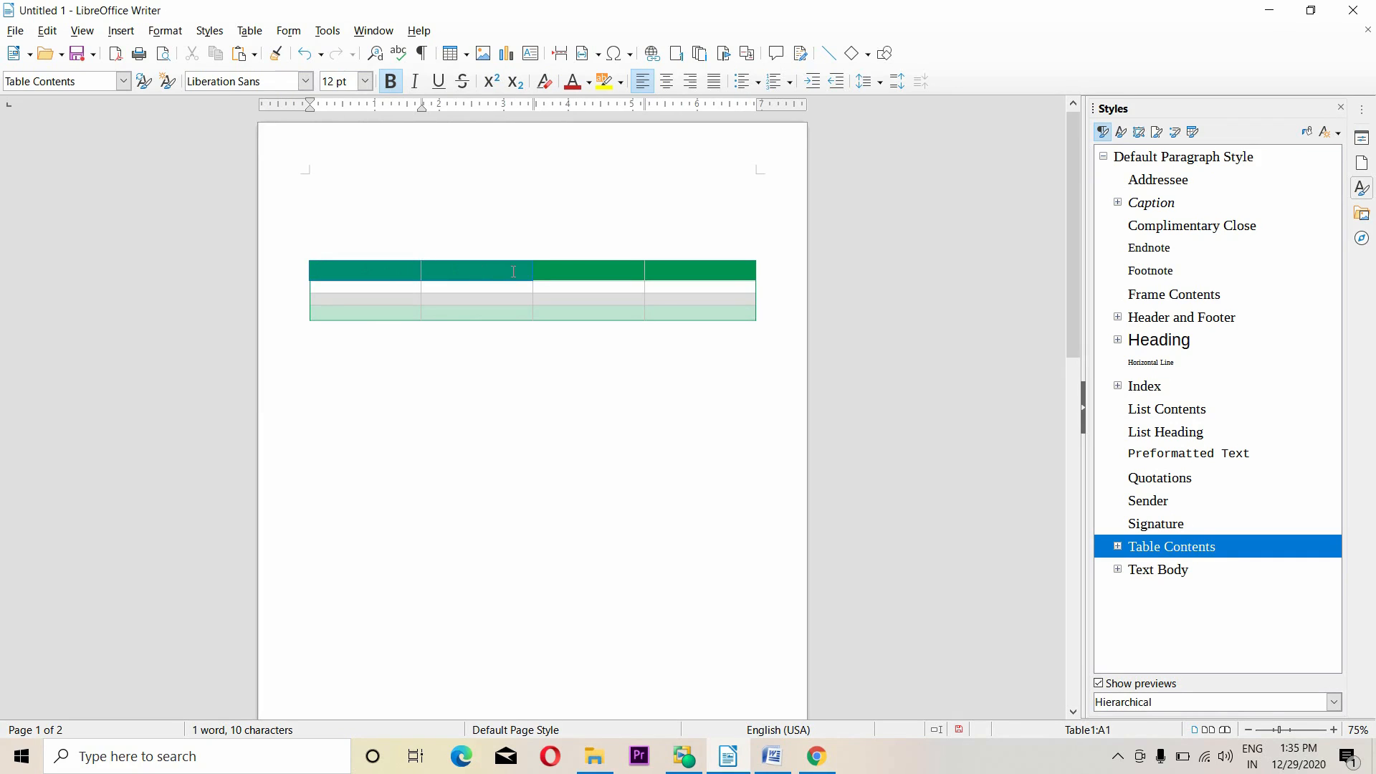
pyautogui.click(349, 295)
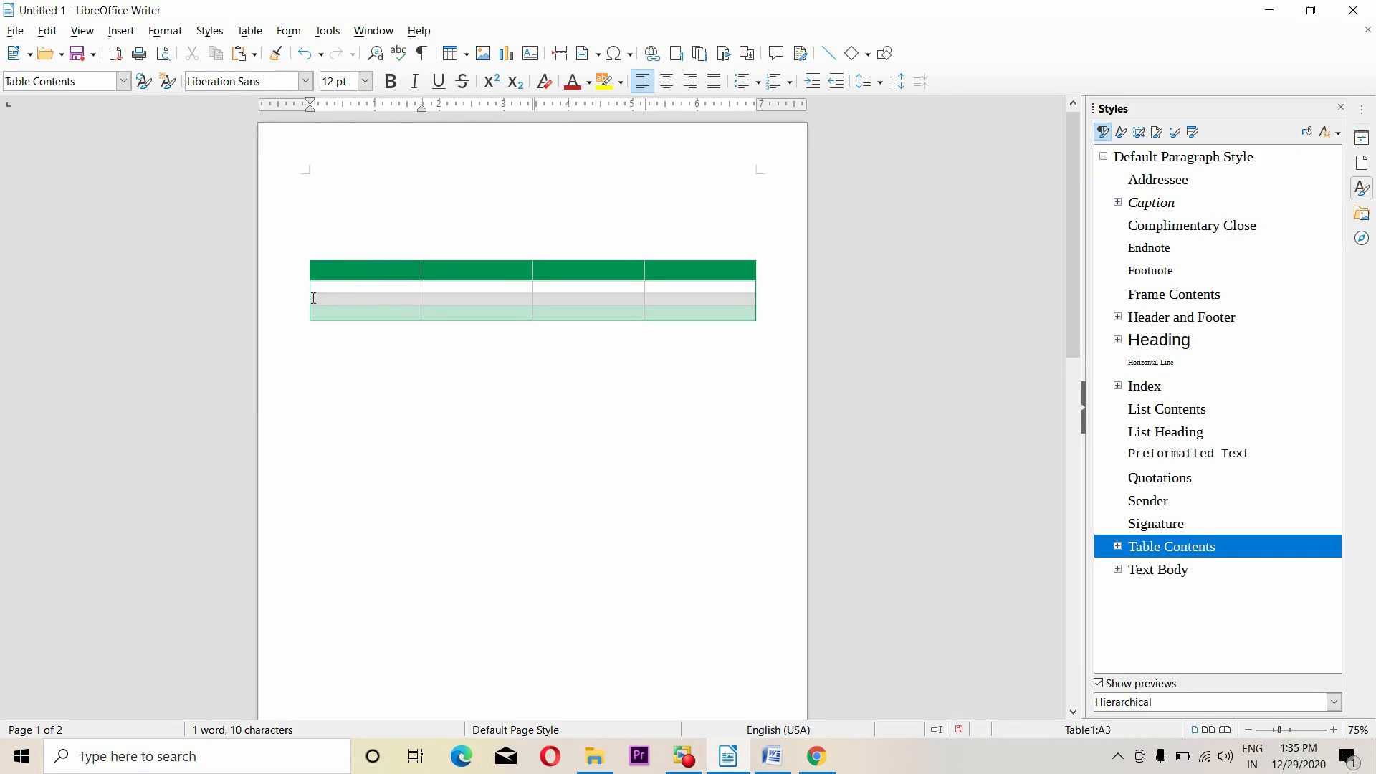
pyautogui.moveTo(372, 300); pyautogui.dragTo(496, 298)
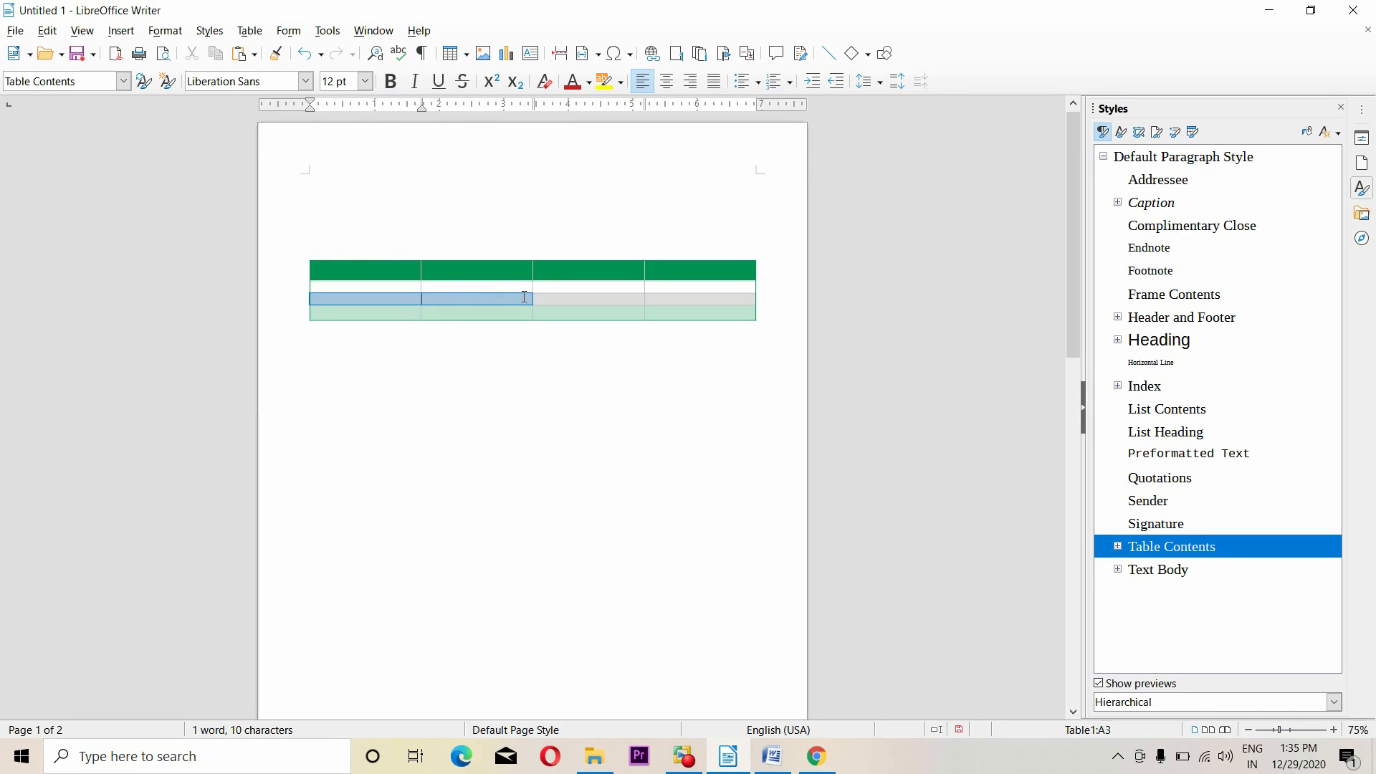
pyautogui.click(250, 30)
pyautogui.click(286, 142)
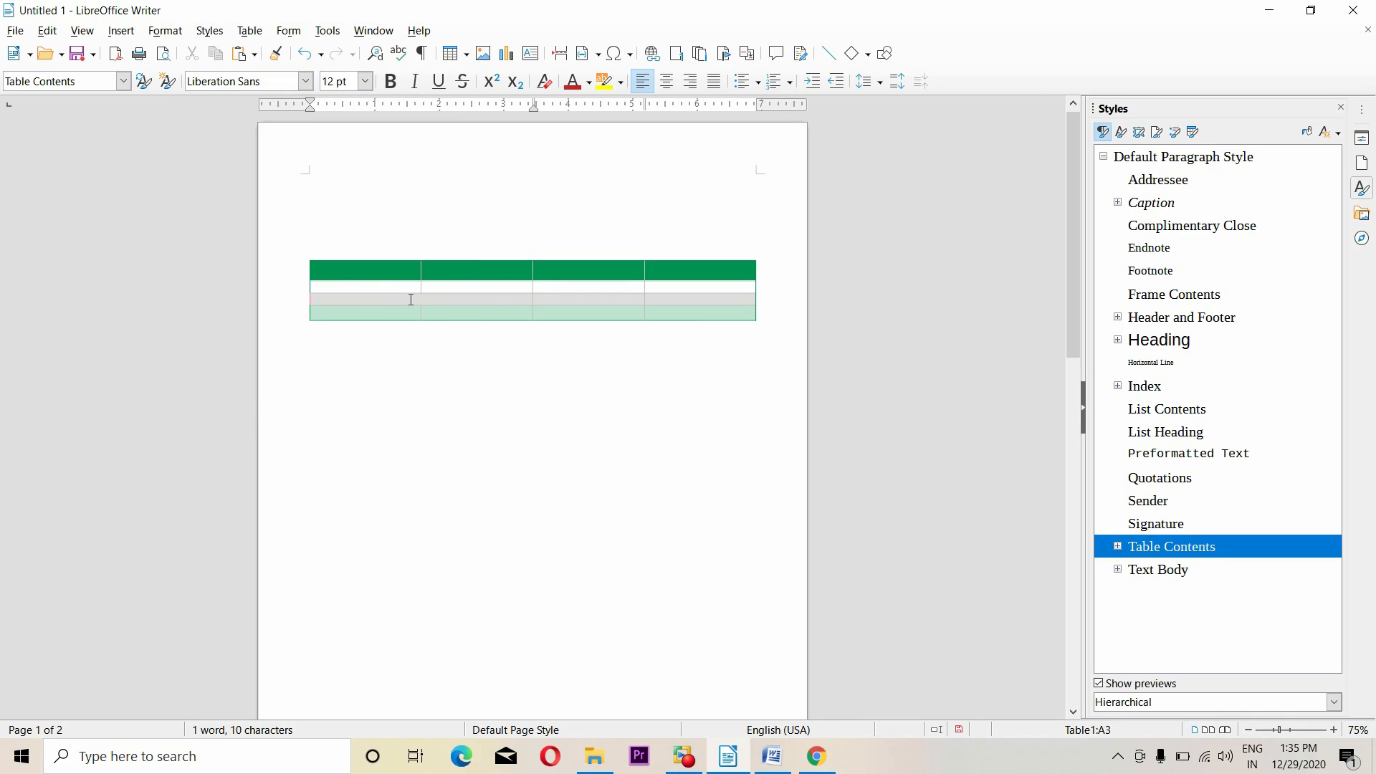
# Step: Split the merged cell at the start of the table's third row vertically into 2 cells
pyautogui.click(210, 30)
pyautogui.moveTo(249, 30)
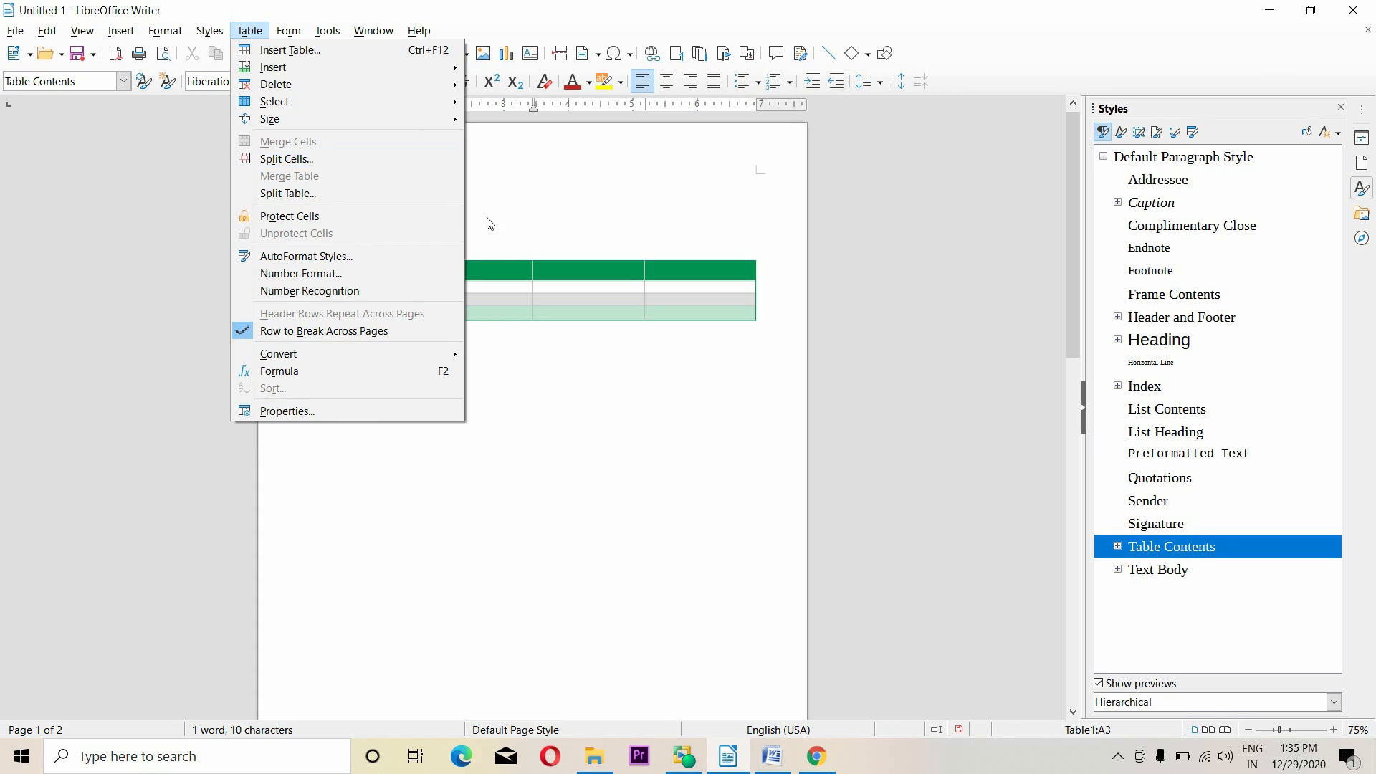
pyautogui.click(506, 300)
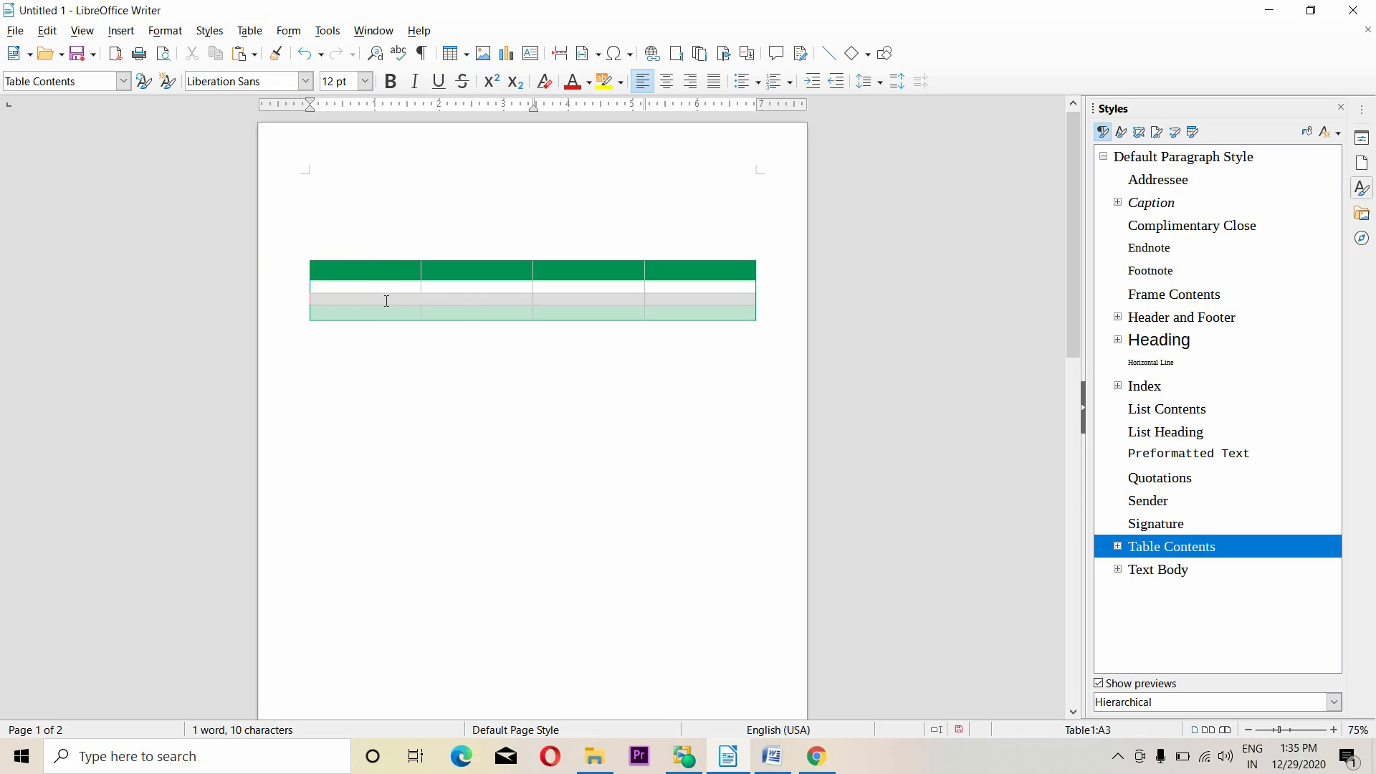
pyautogui.click(250, 31)
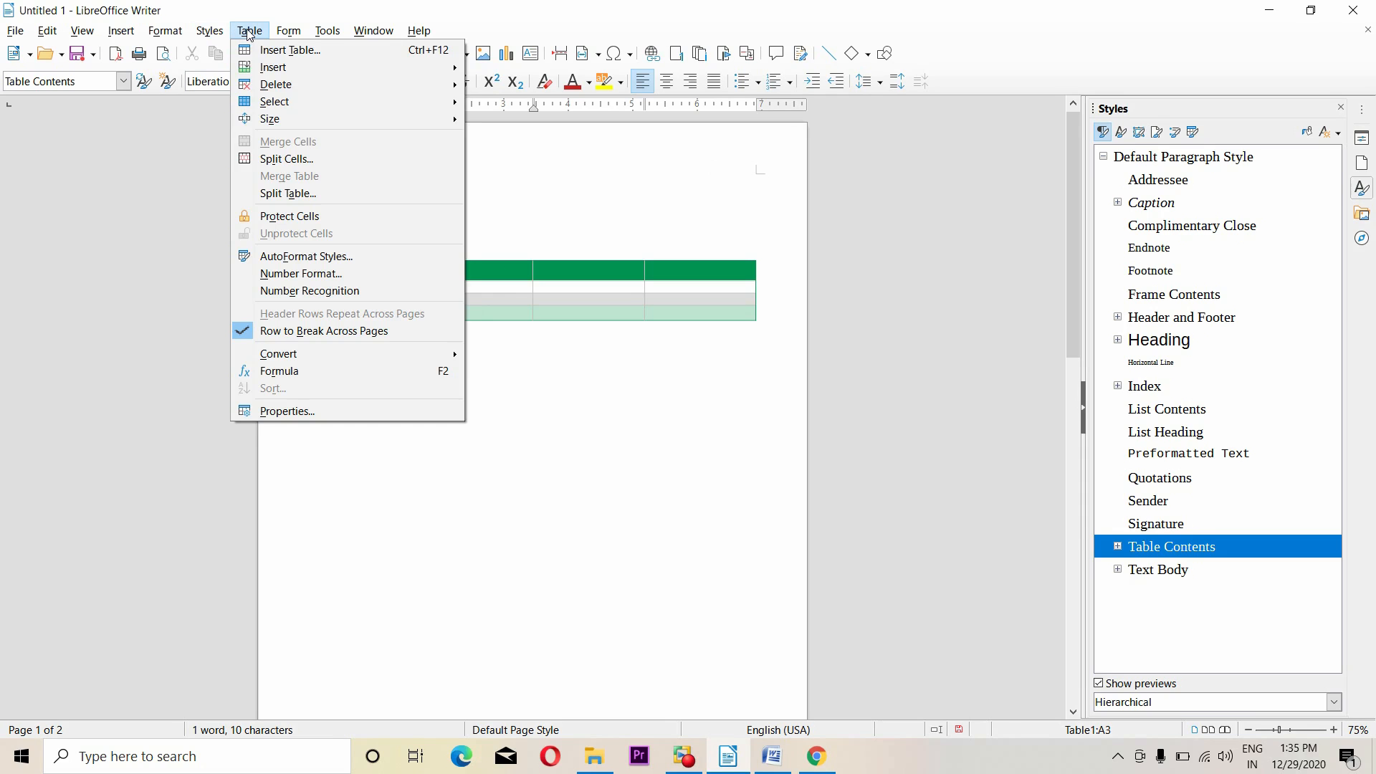
pyautogui.click(286, 158)
pyautogui.moveTo(620, 281); pyautogui.dragTo(710, 227)
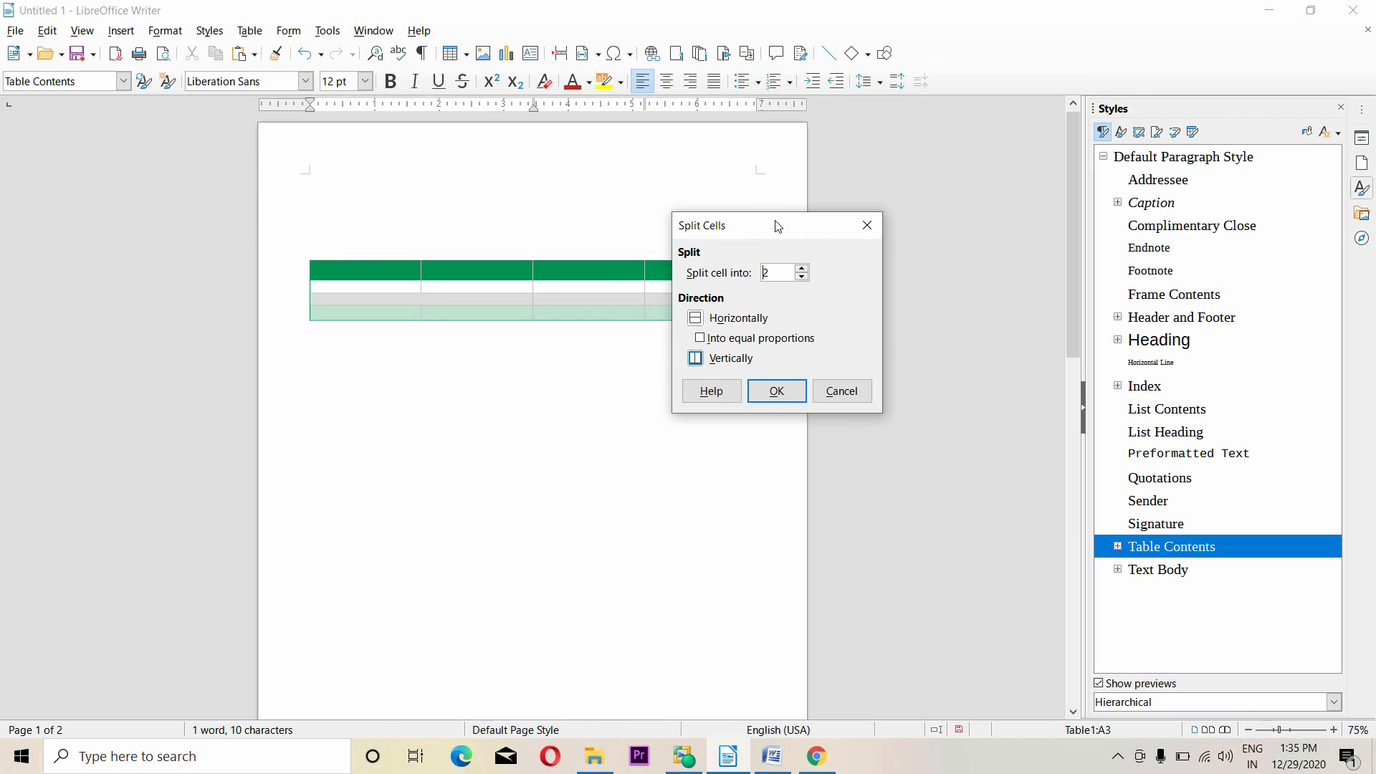
pyautogui.moveTo(778, 227); pyautogui.dragTo(777, 202)
pyautogui.click(802, 244)
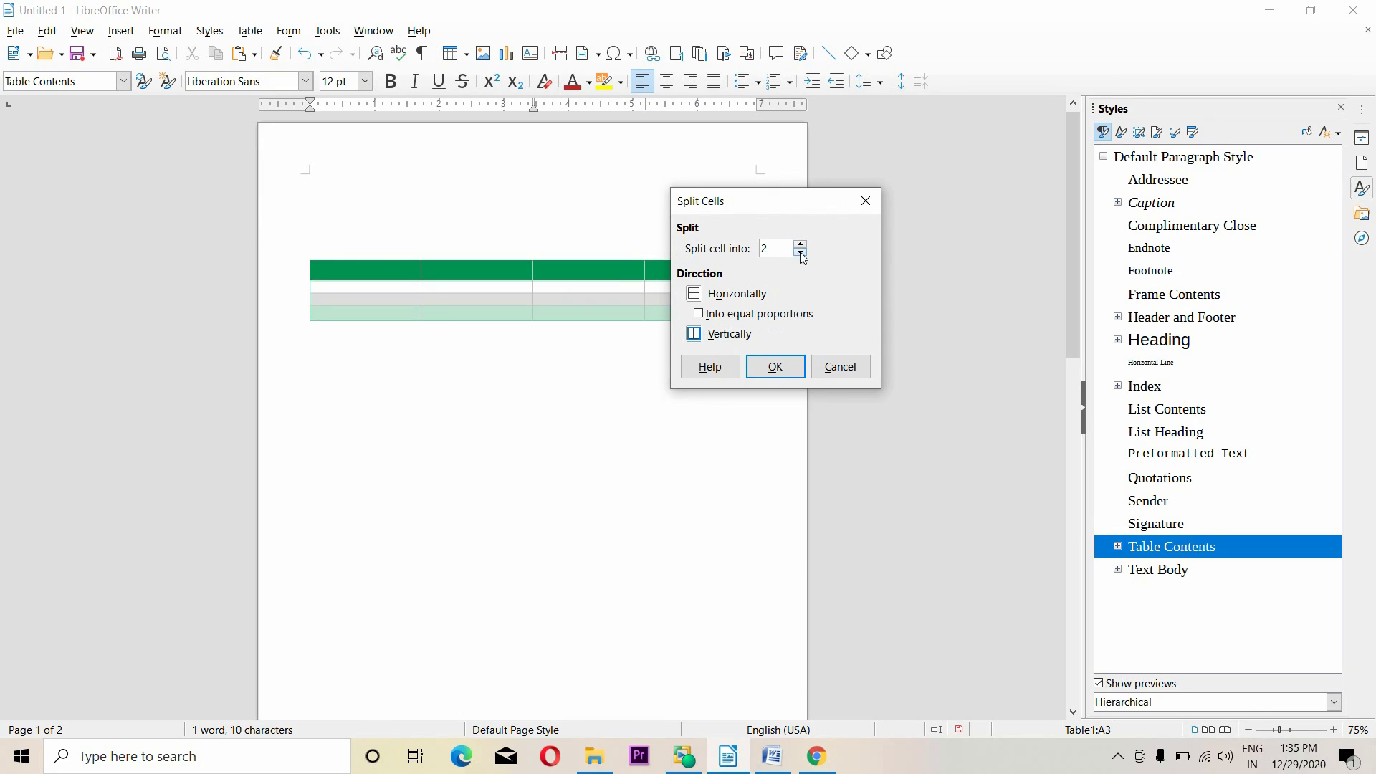
pyautogui.press('Down')
pyautogui.click(775, 367)
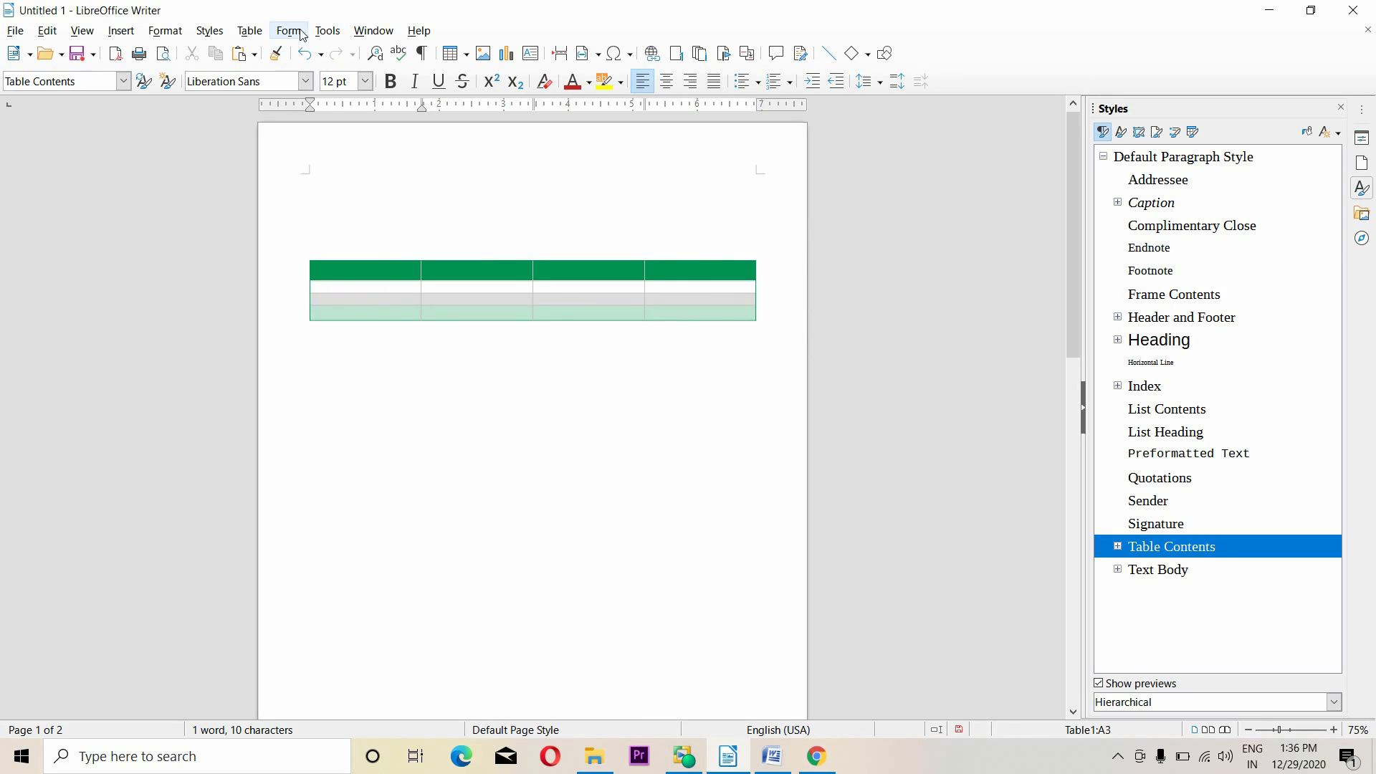
pyautogui.click(265, 31)
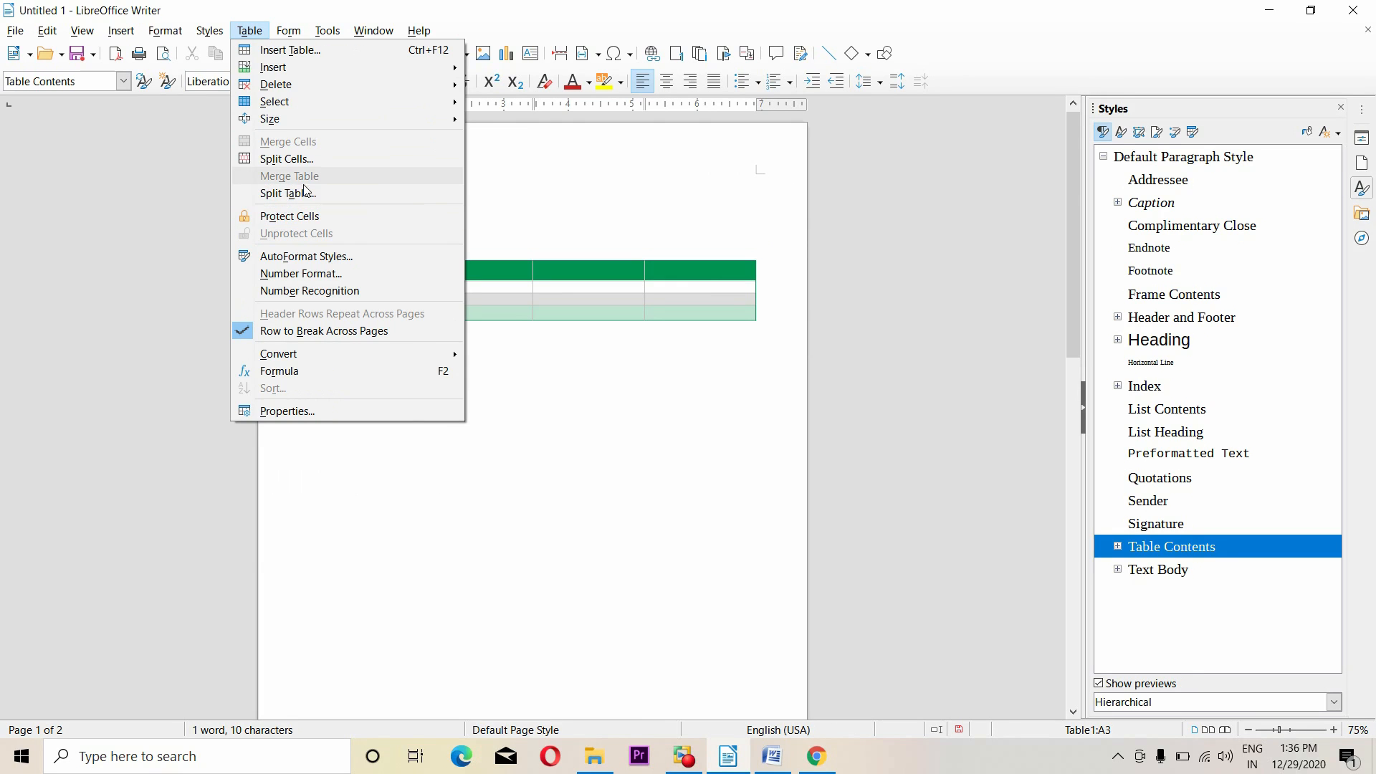
pyautogui.click(621, 420)
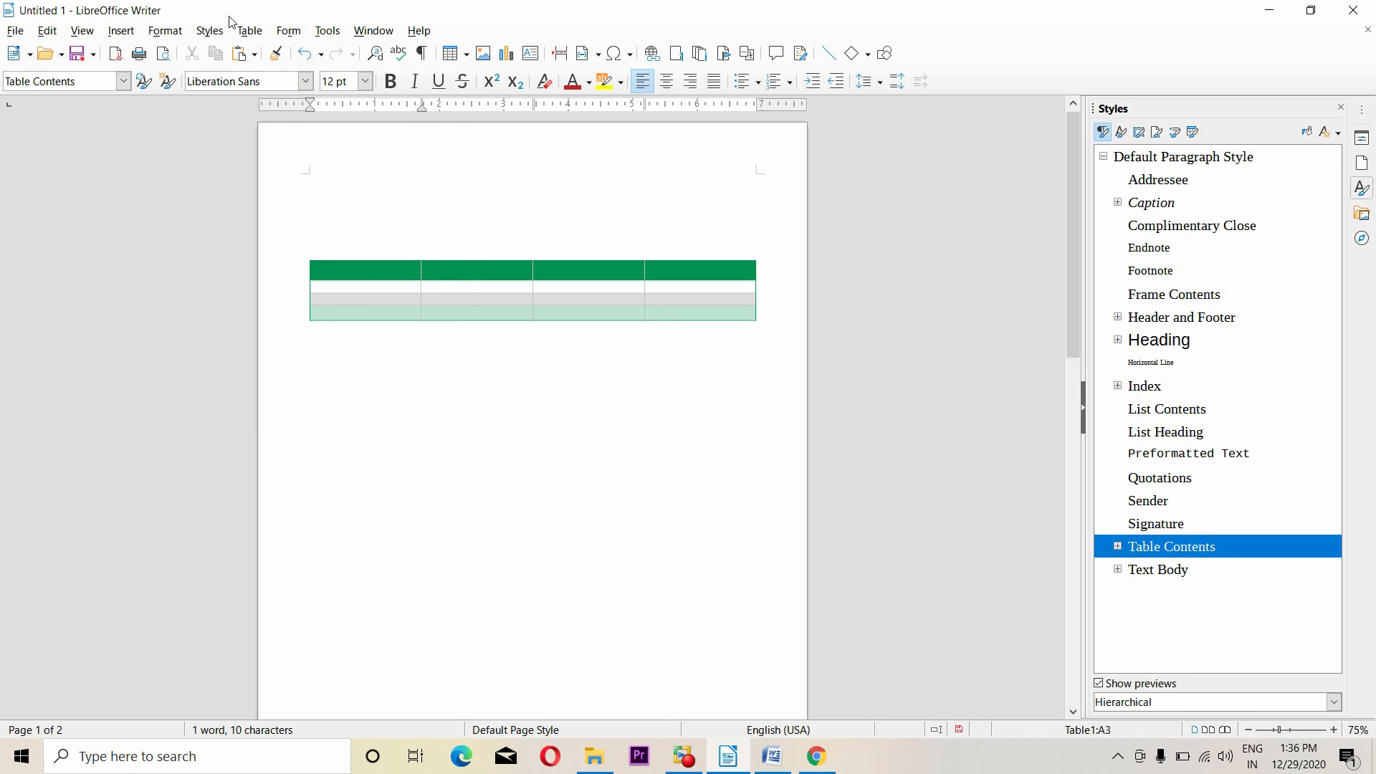
pyautogui.click(249, 32)
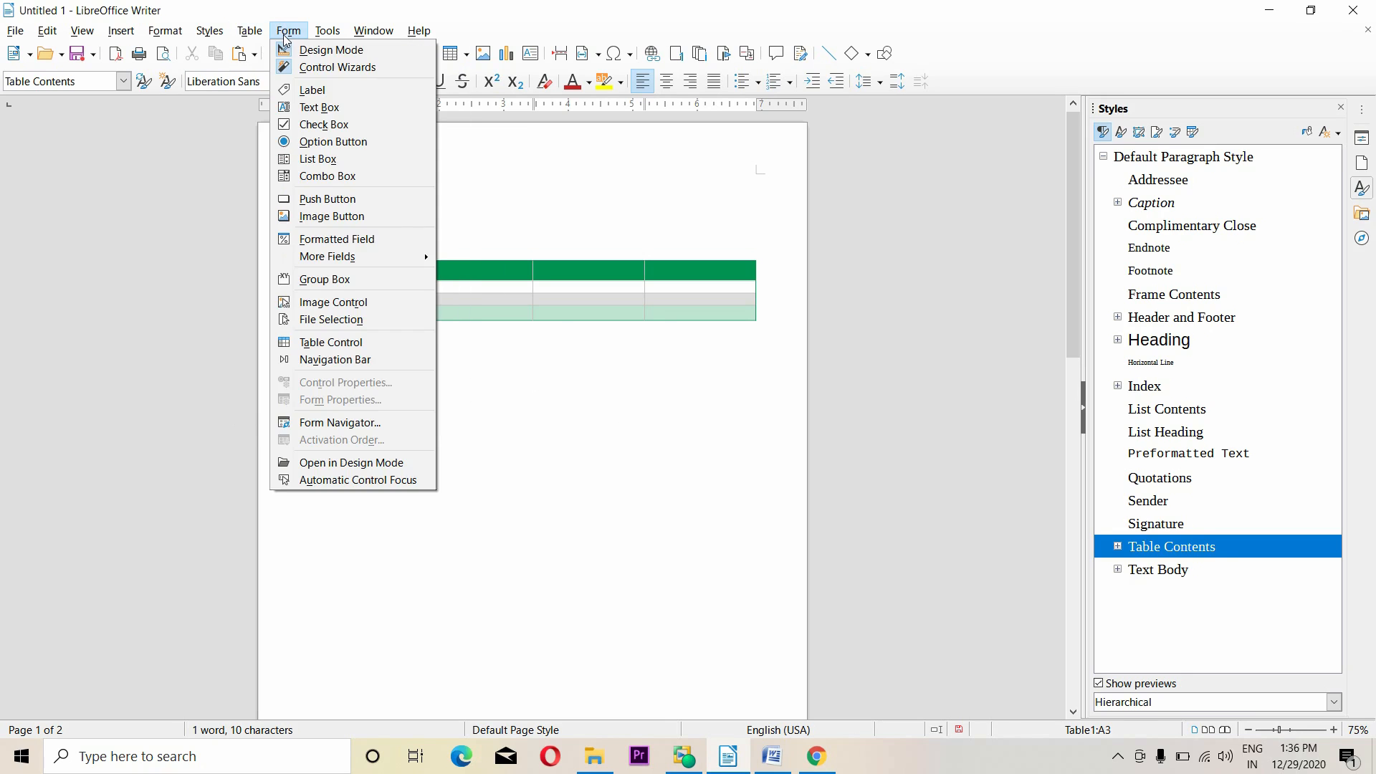
pyautogui.click(545, 312)
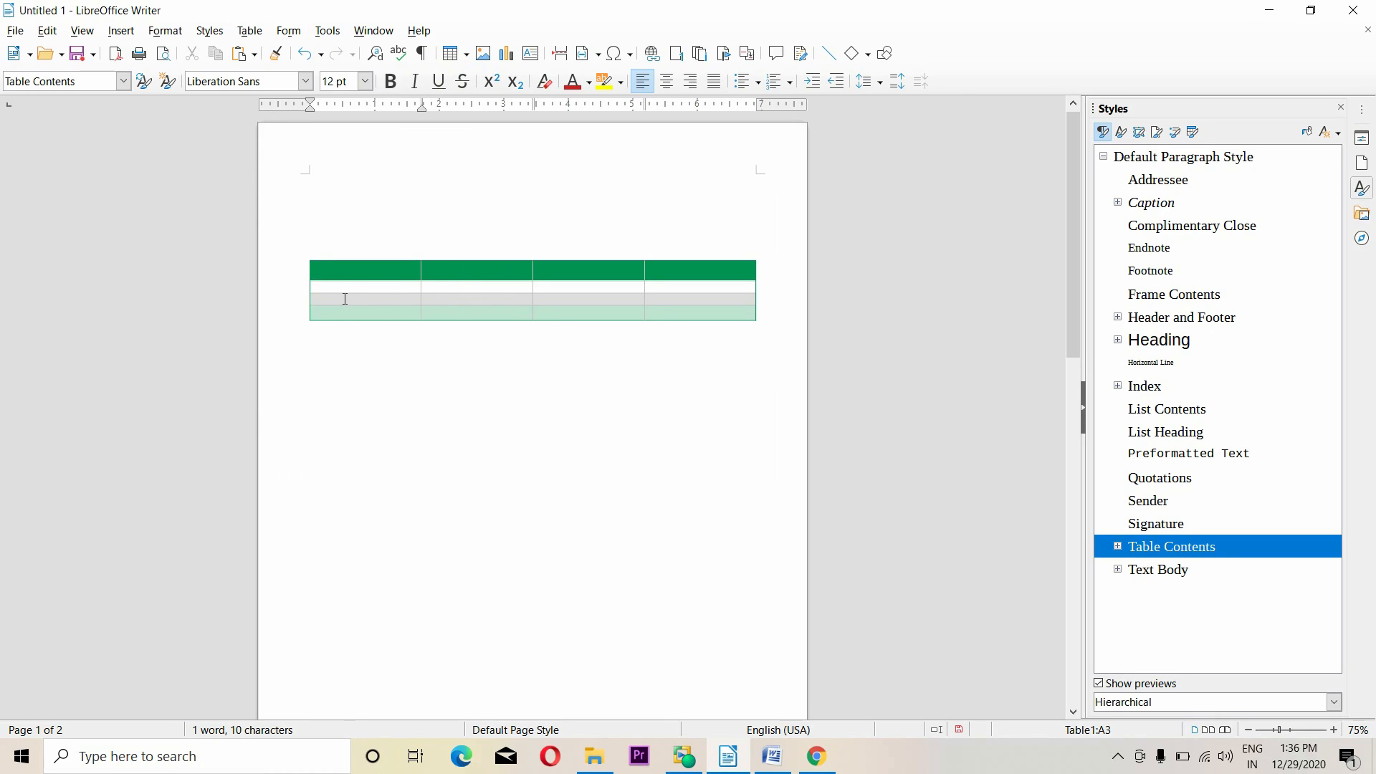
# Step: Split the table in two at its third row, using the No heading mode
pyautogui.click(250, 30)
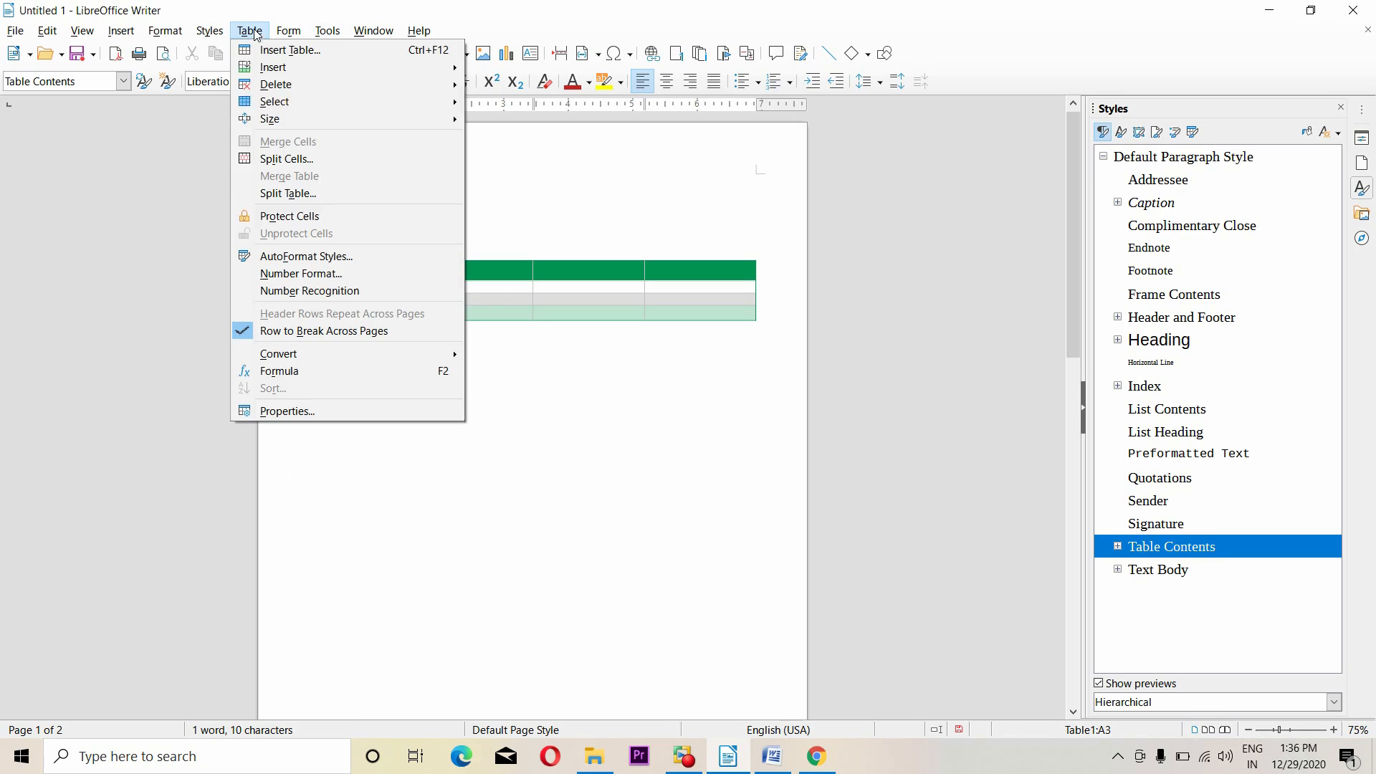
pyautogui.click(284, 194)
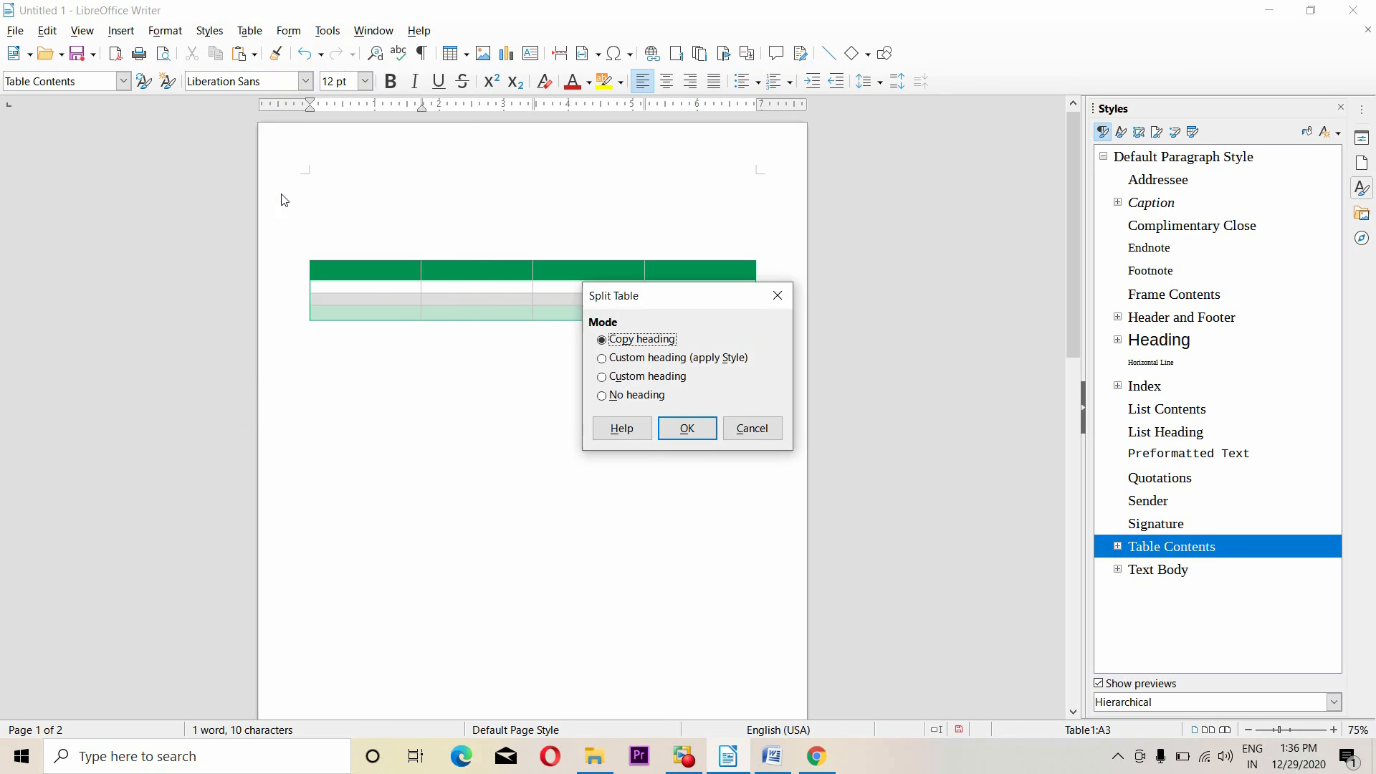
pyautogui.moveTo(679, 303); pyautogui.dragTo(745, 251)
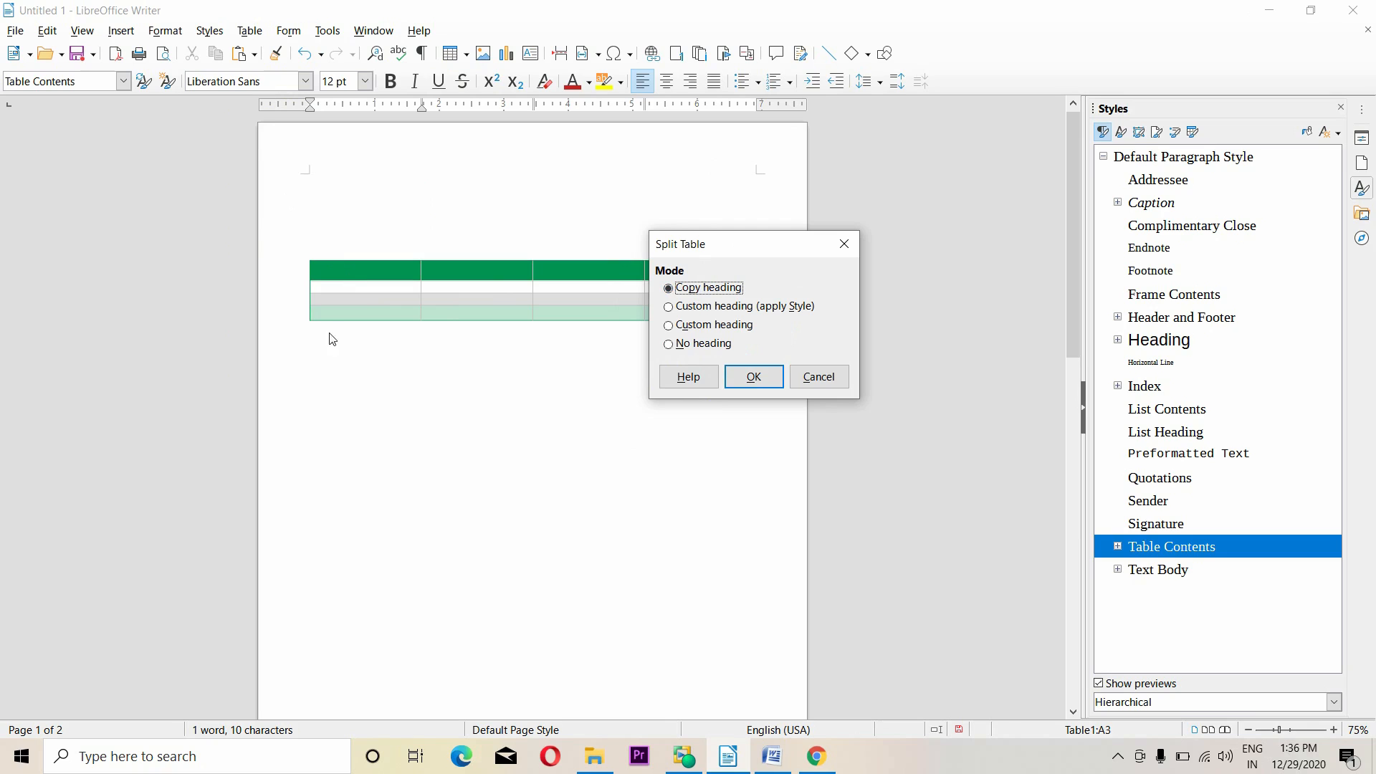
pyautogui.click(686, 345)
pyautogui.click(760, 383)
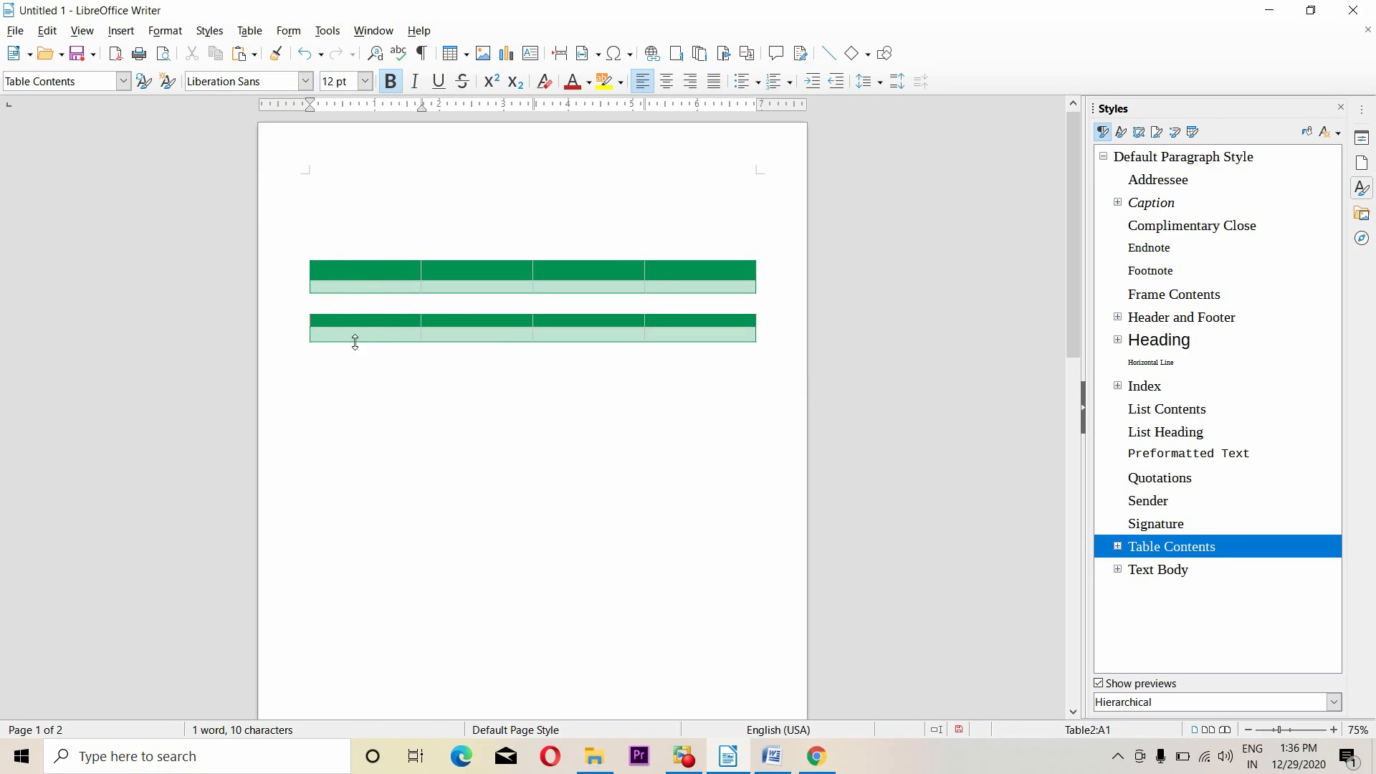
# Step: Delete the empty paragraph between the two tables and merge them back into one table
pyautogui.click(318, 305)
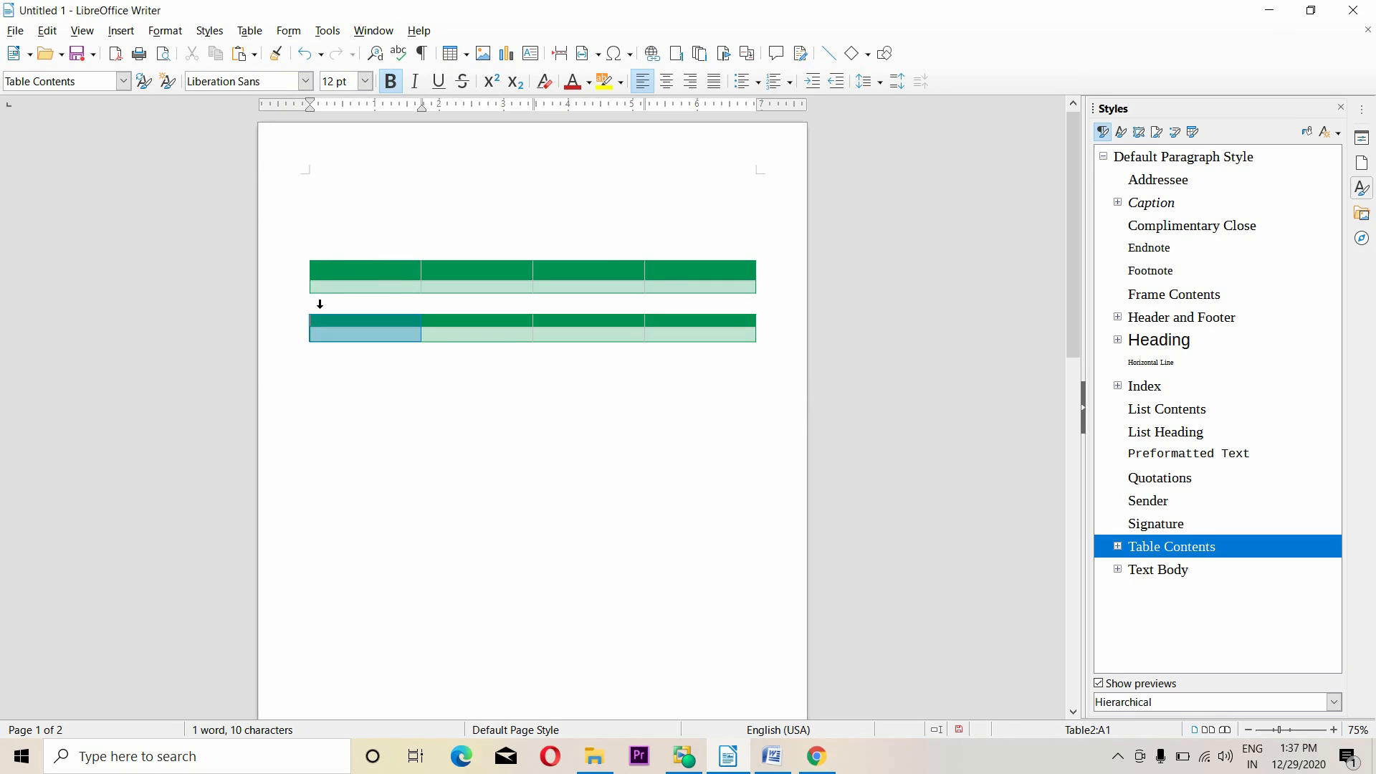
pyautogui.click(302, 306)
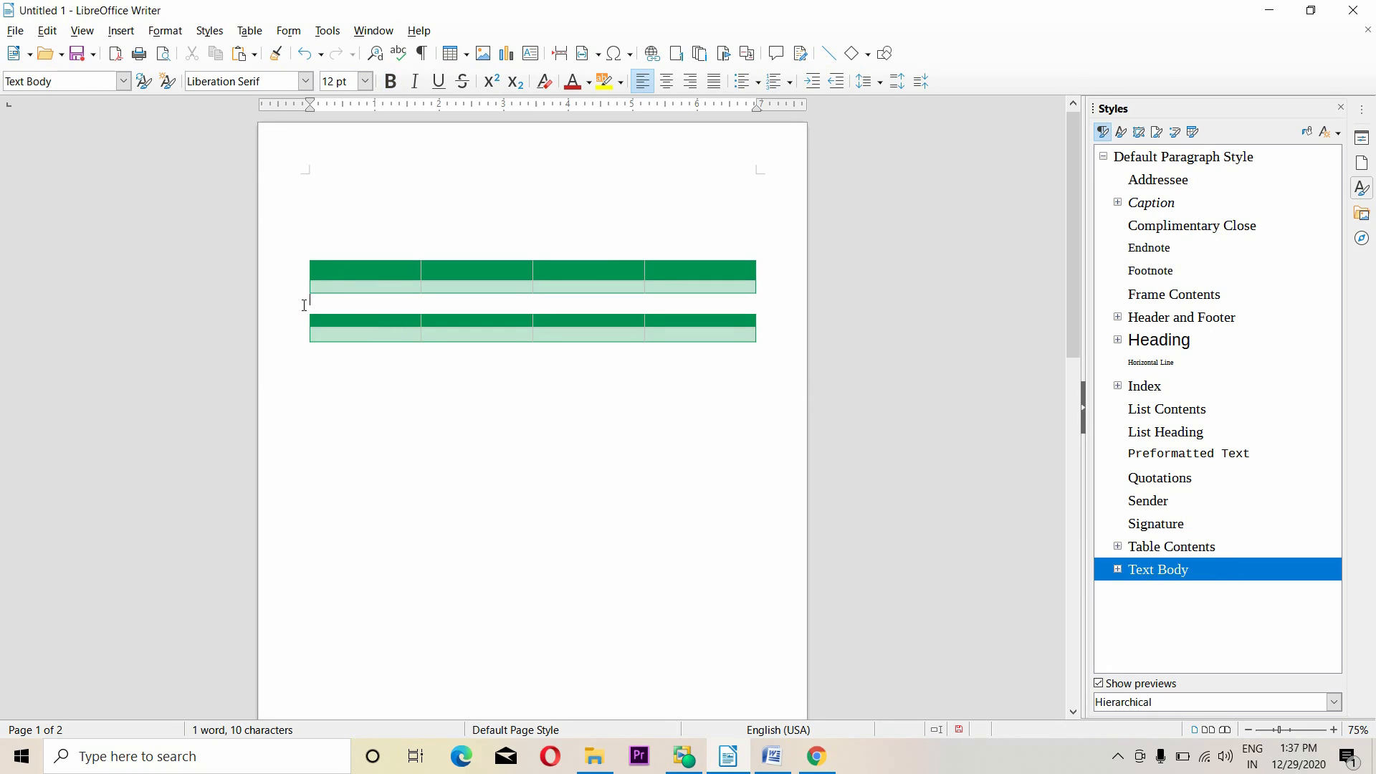
pyautogui.press('Delete')
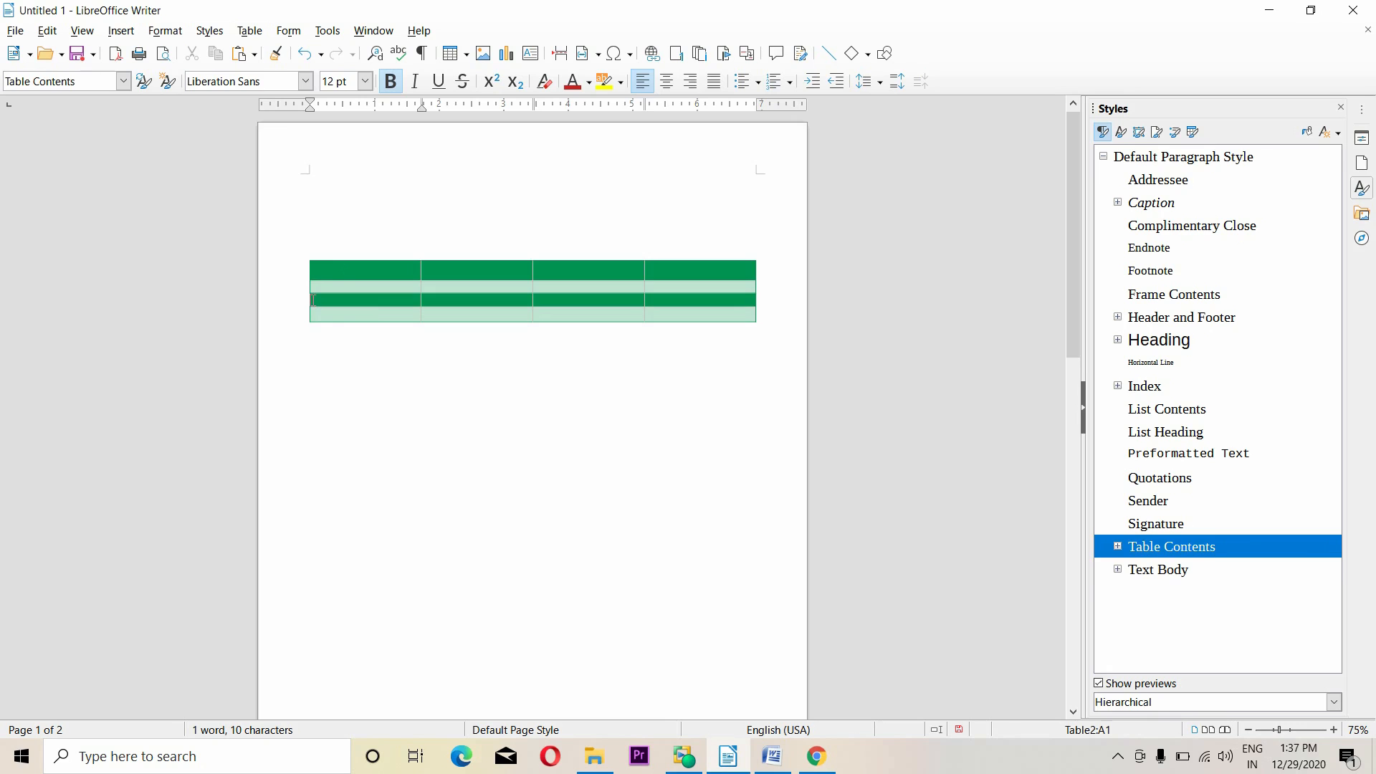
pyautogui.click(377, 274)
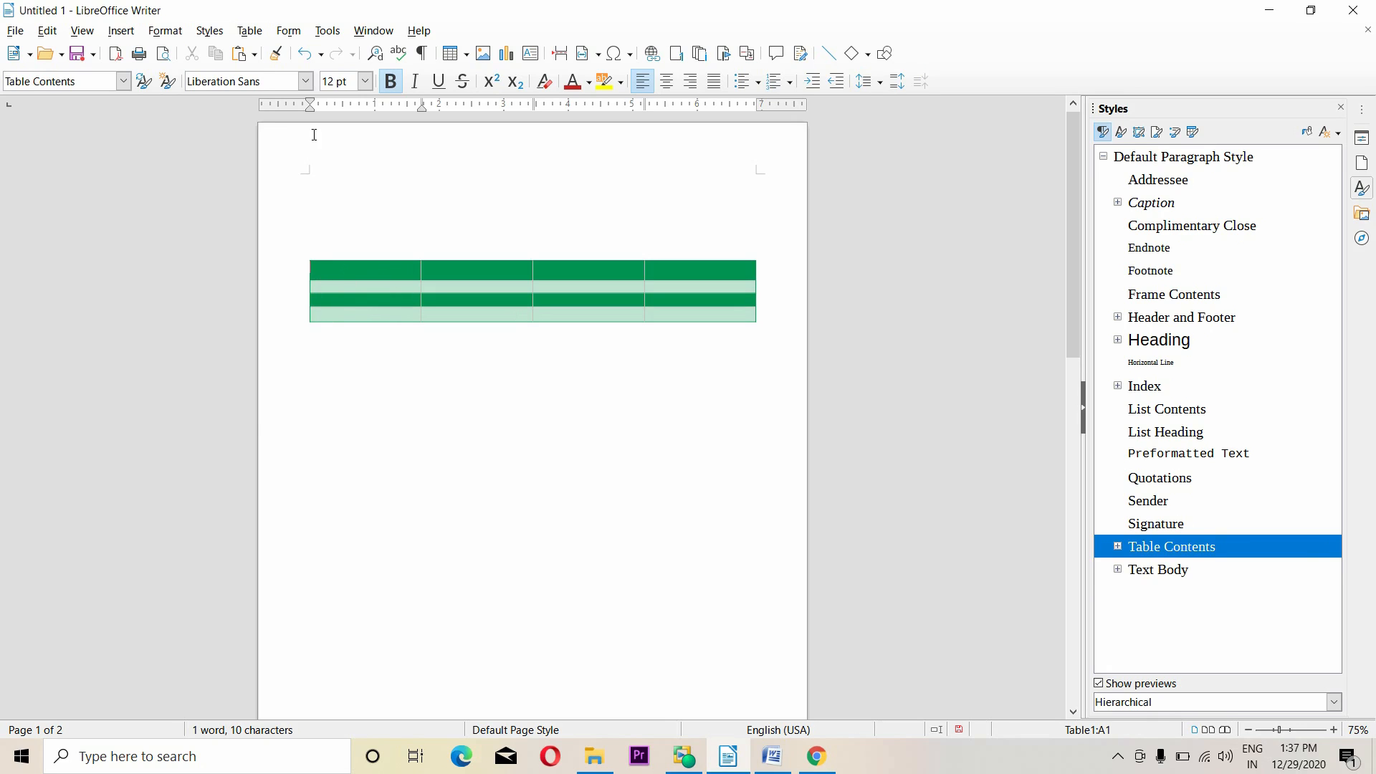
pyautogui.click(248, 31)
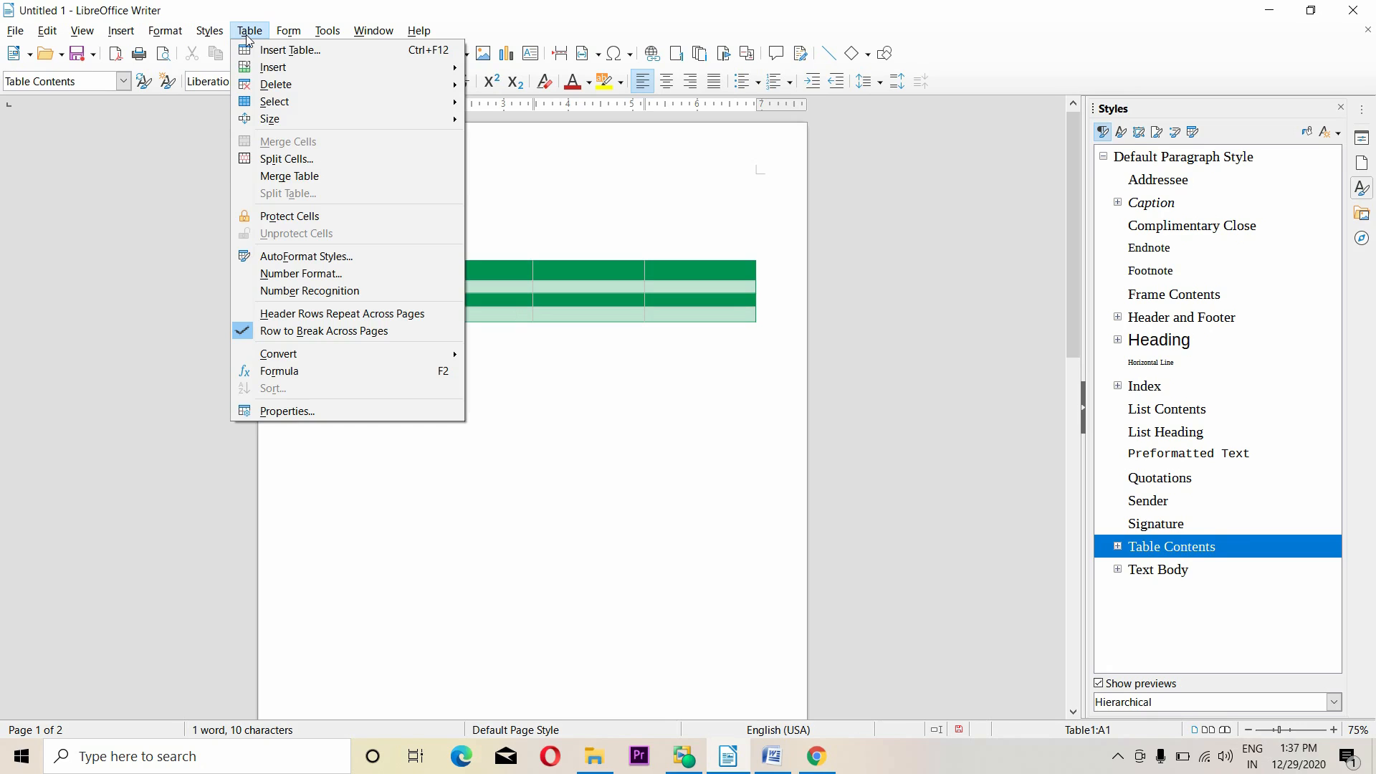
pyautogui.click(307, 179)
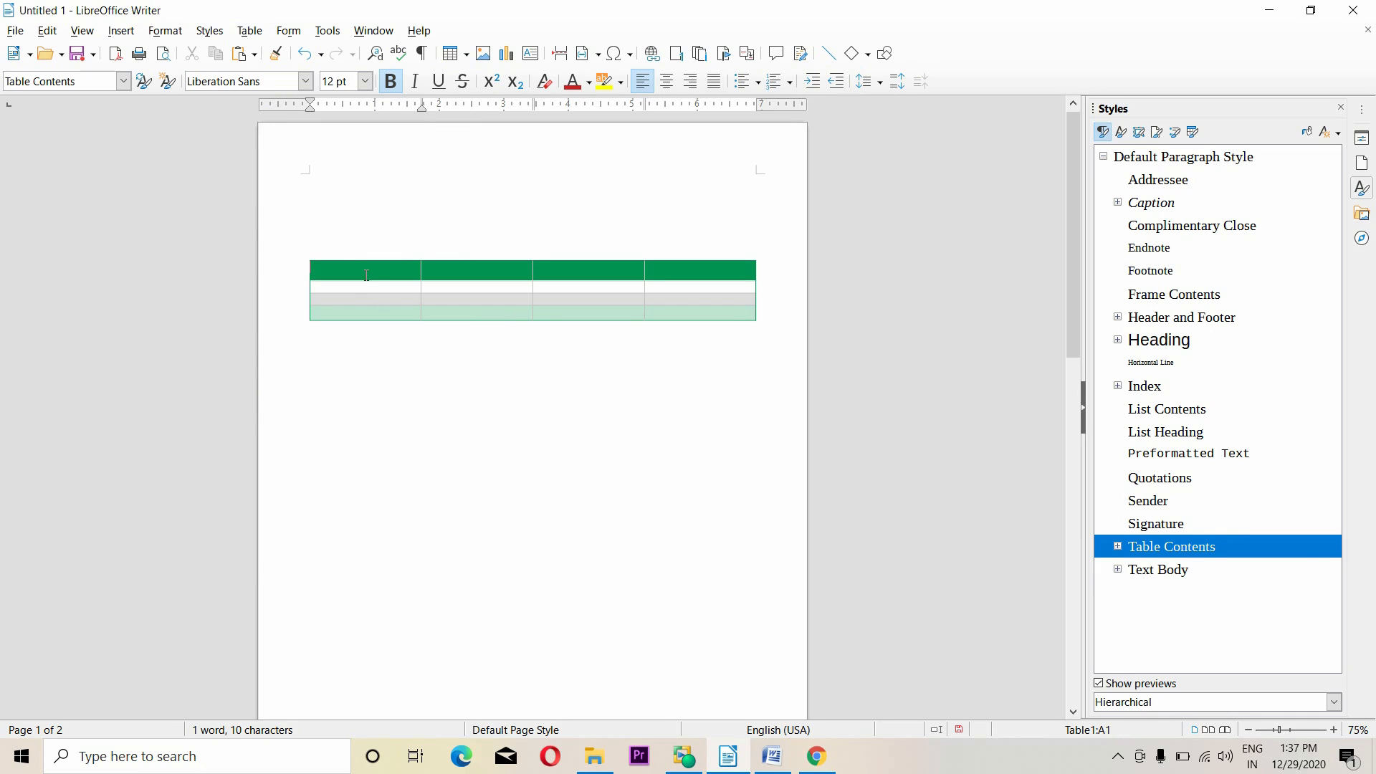
# Step: Protect the three first-column cells below the table's header row against editing
pyautogui.click(259, 33)
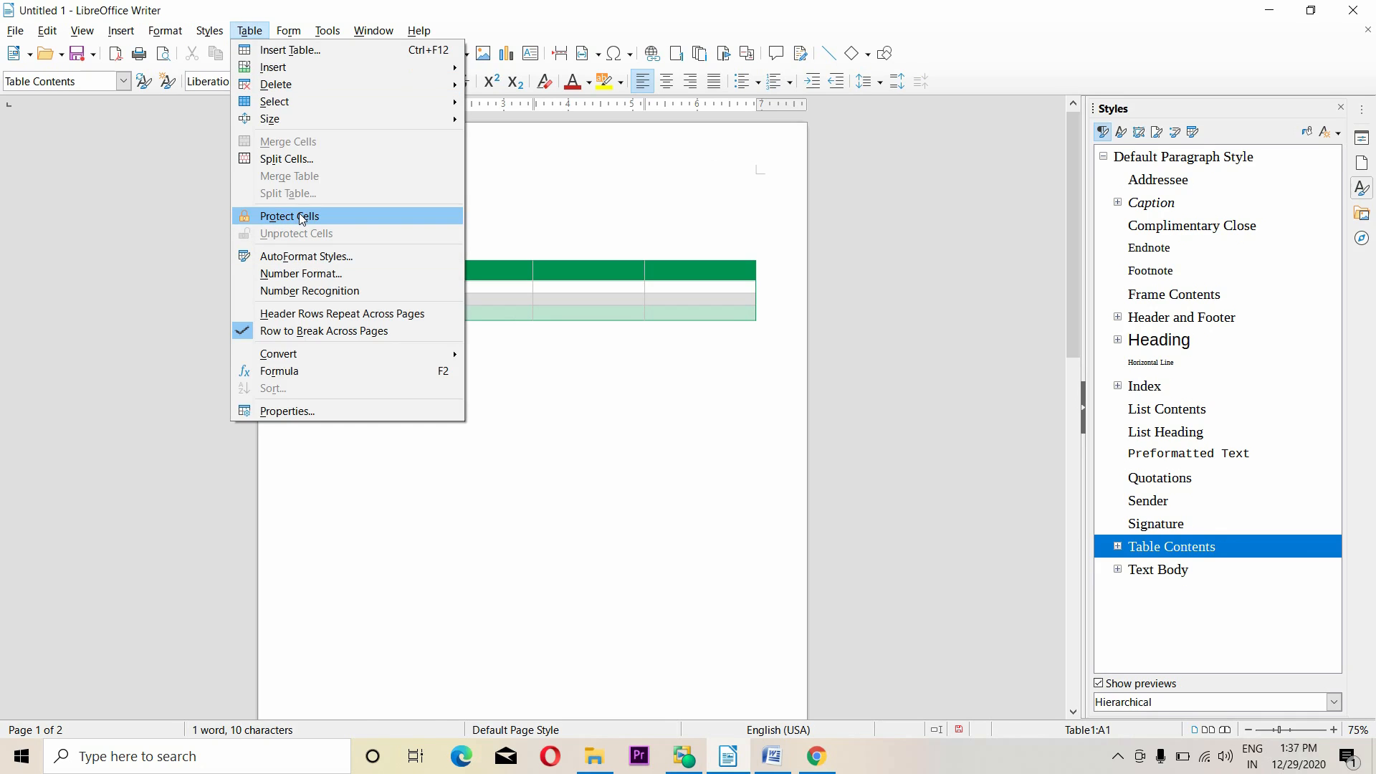
pyautogui.click(404, 303)
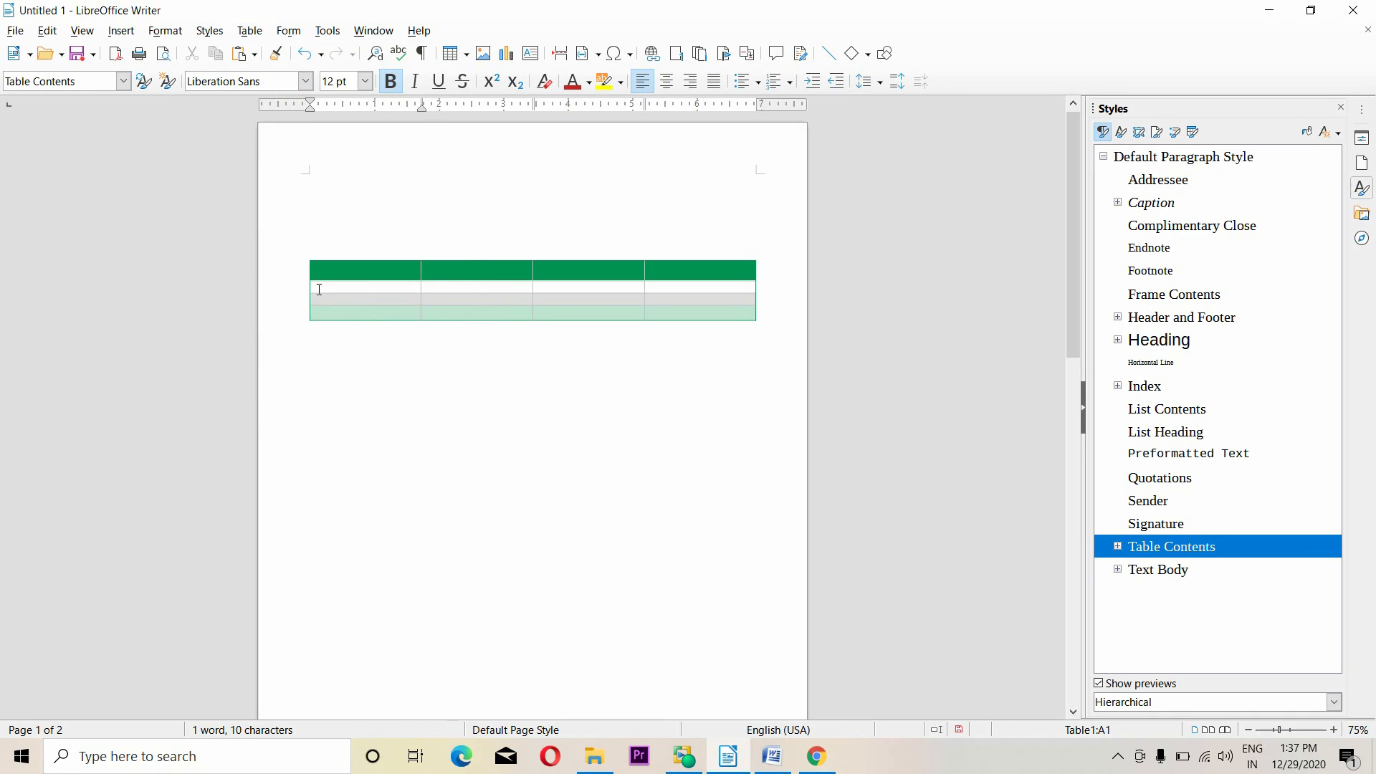
pyautogui.moveTo(313, 287); pyautogui.dragTo(377, 313)
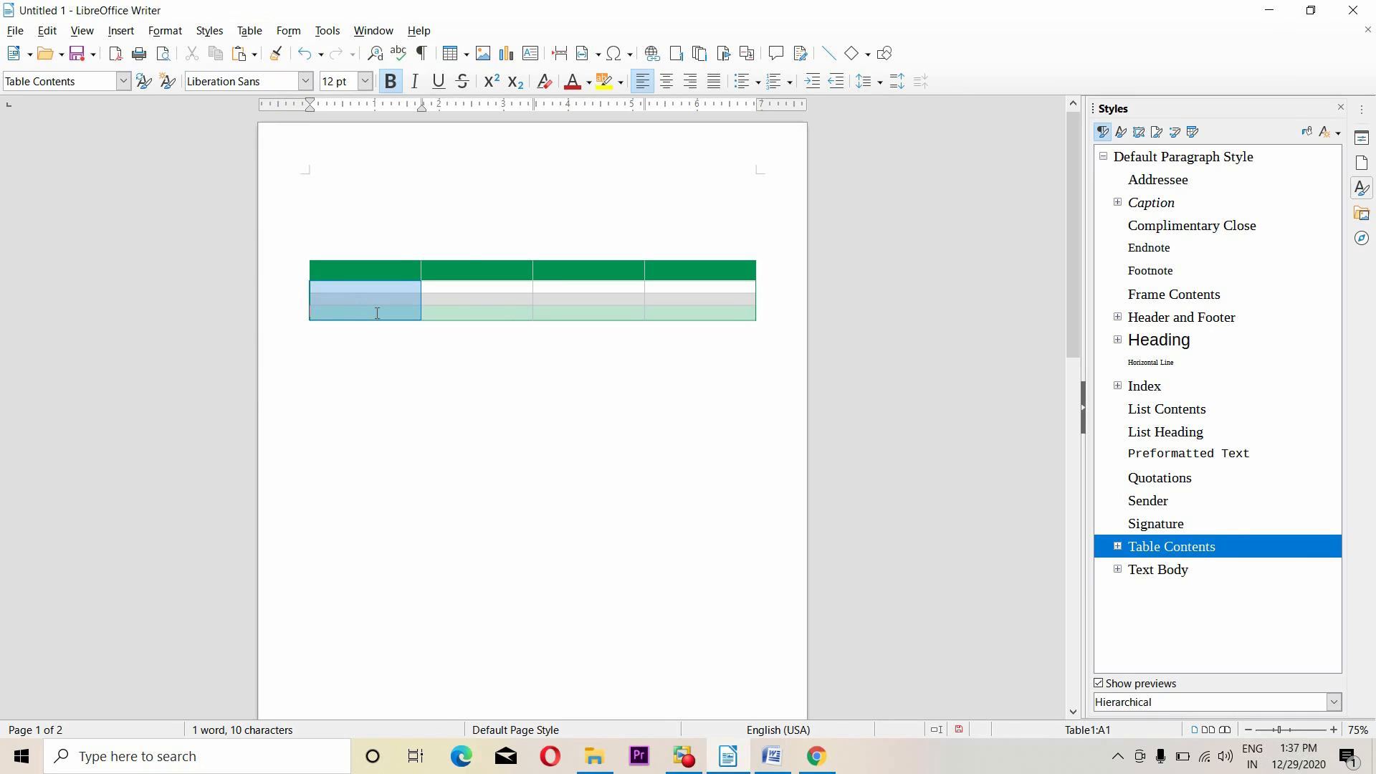
pyautogui.click(249, 32)
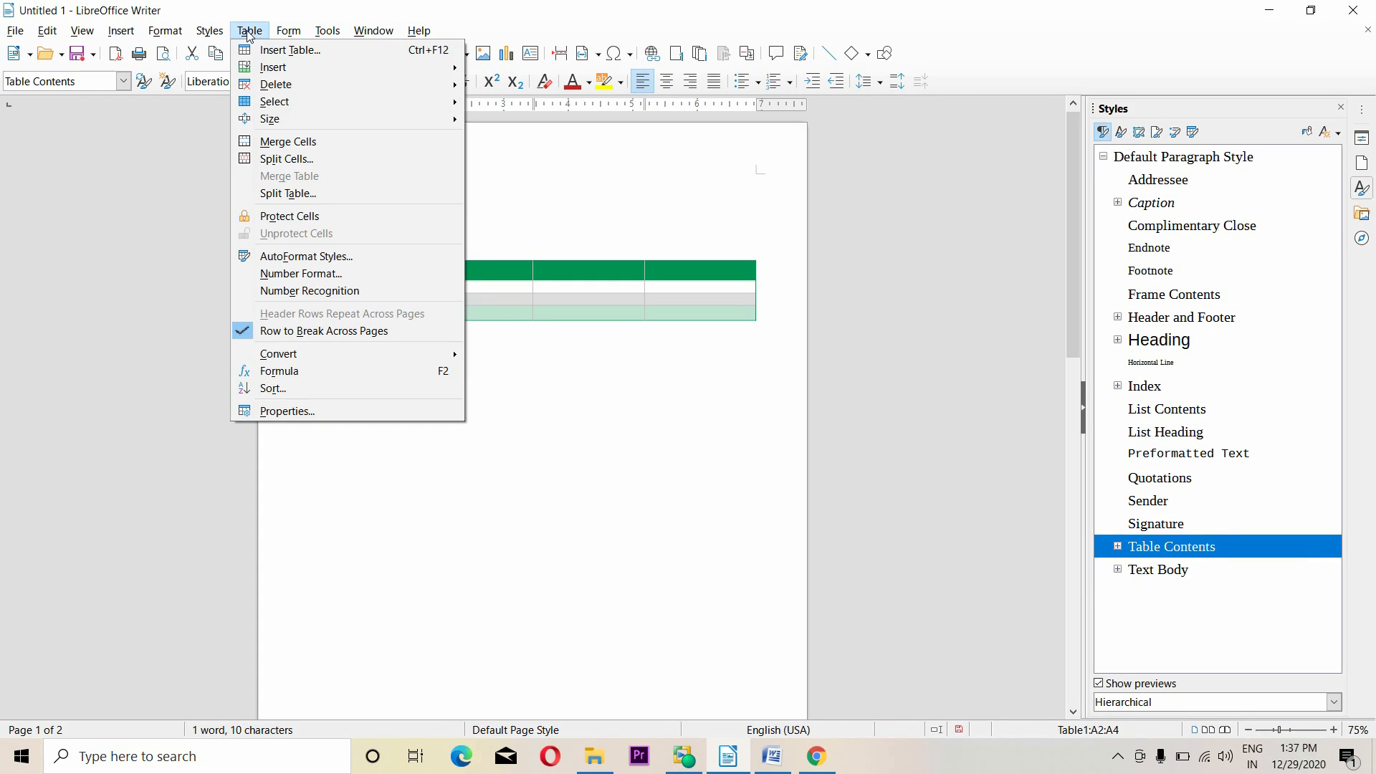
pyautogui.click(516, 365)
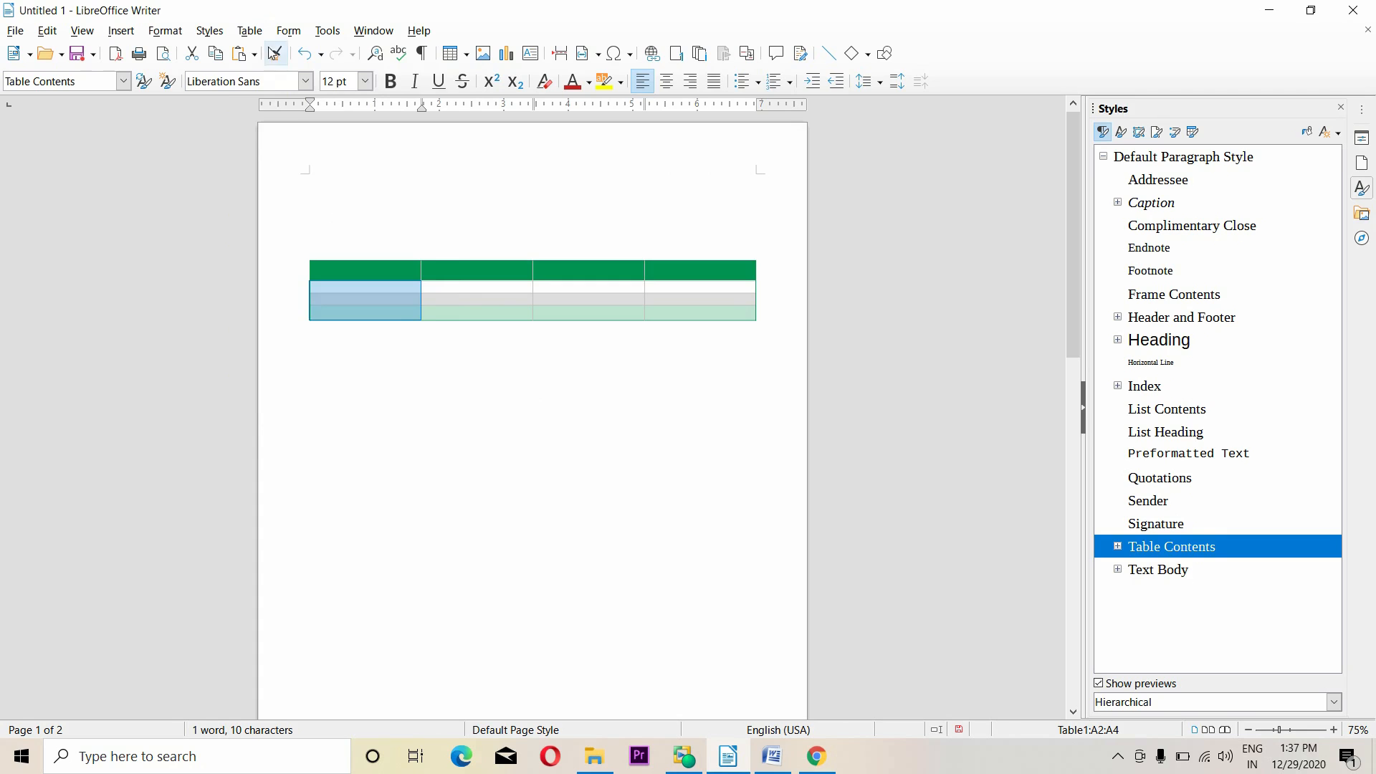
pyautogui.click(249, 30)
pyautogui.click(291, 219)
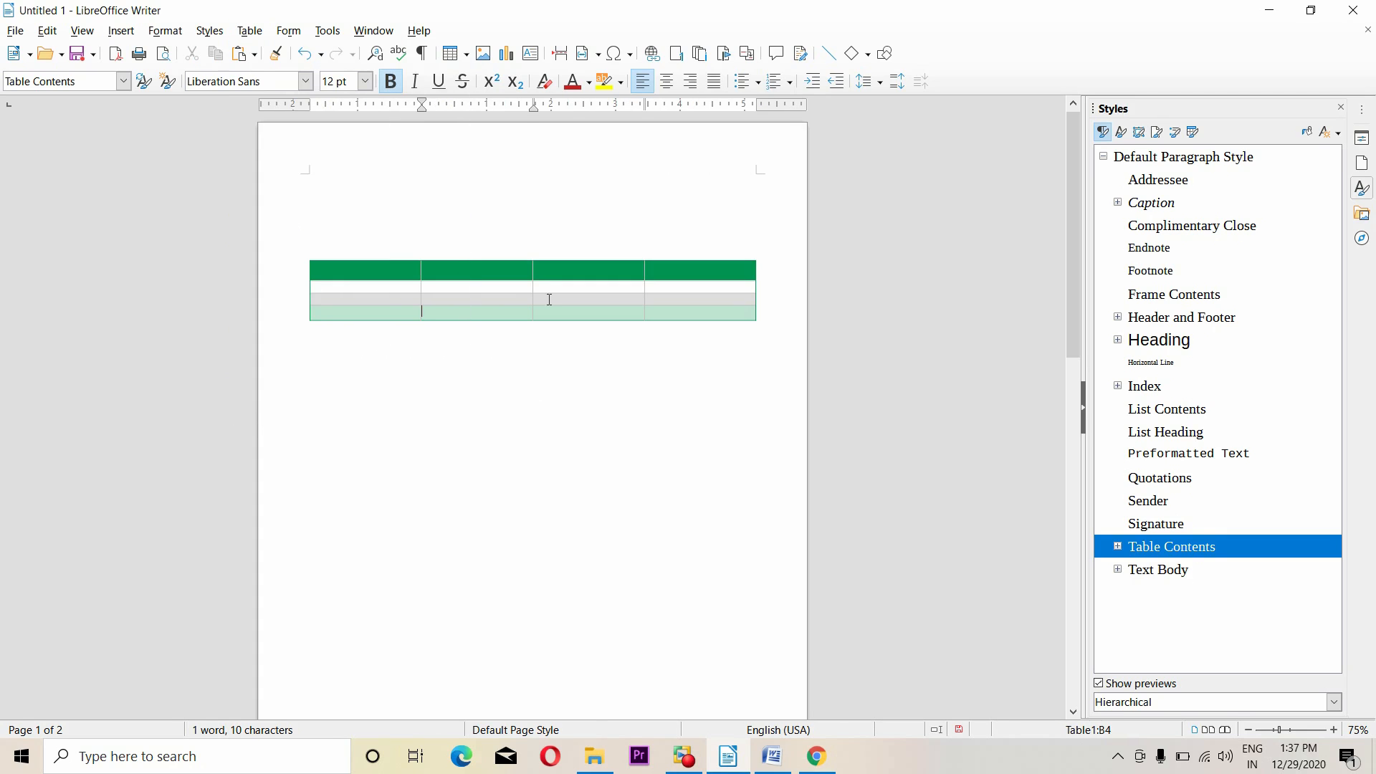
# Step: Enter "fdhgfh" in the last row's second cell and try to write "fh" in the protected first-column cell of the third row
pyautogui.write('fdhgfh')
pyautogui.click(357, 299)
pyautogui.write('fh')
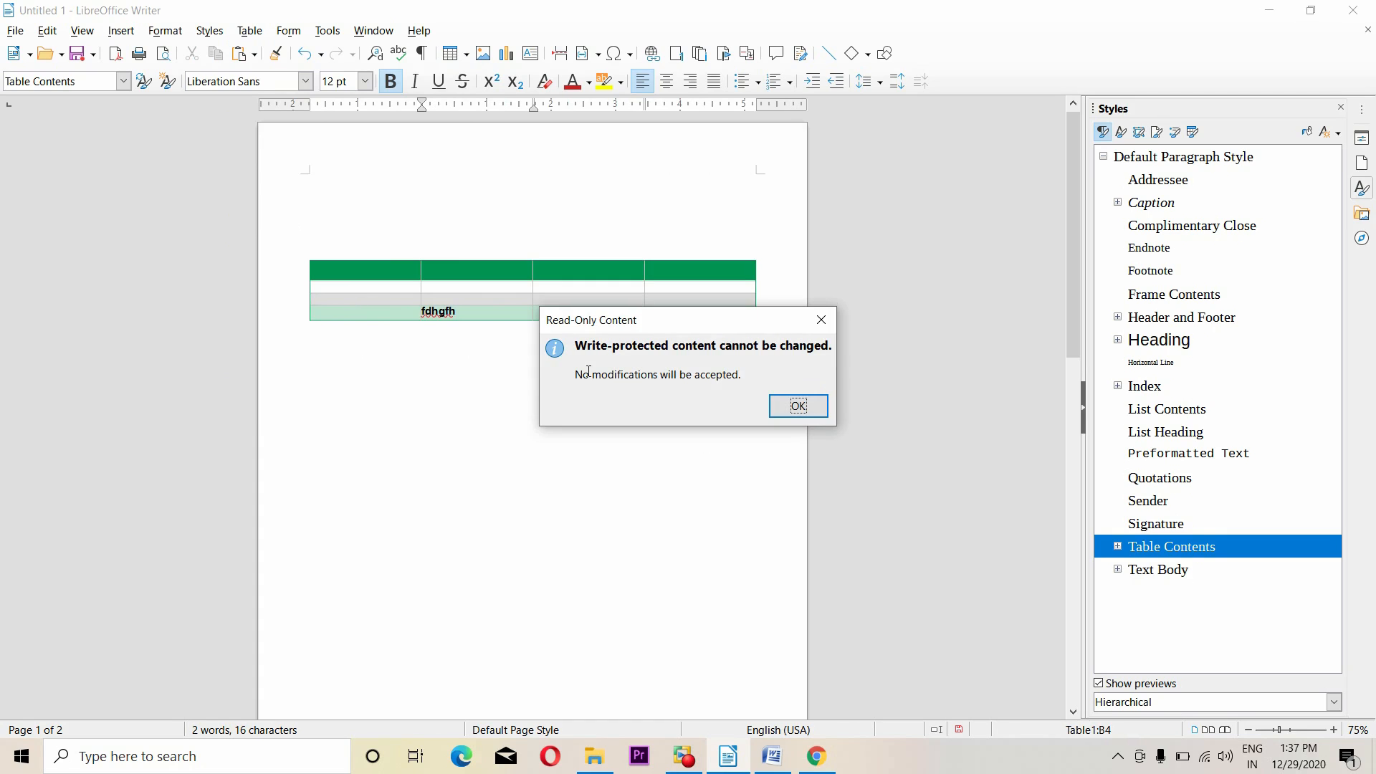
# Step: Dismiss the write-protection notice and remove the text "fdhgfh" from the last row's second cell
pyautogui.click(797, 406)
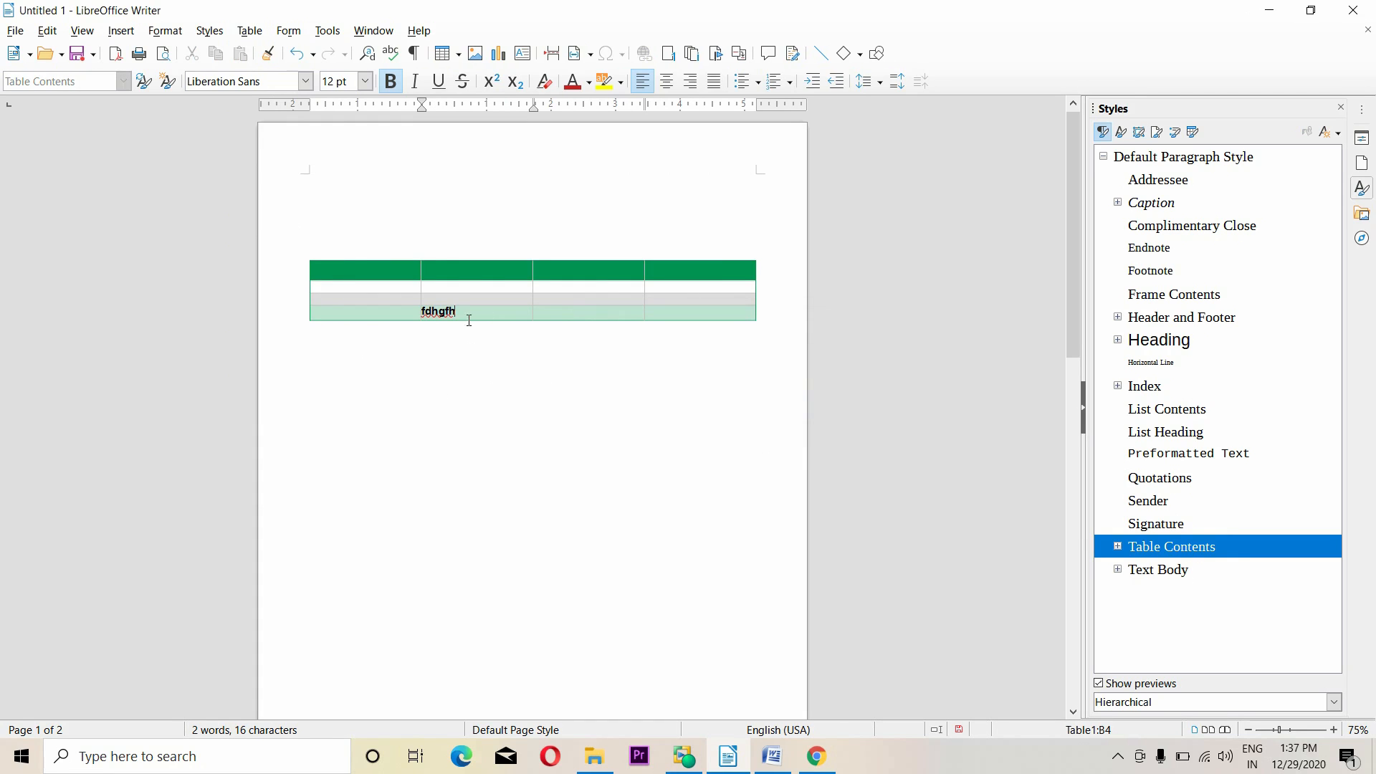
pyautogui.click(418, 319)
pyautogui.hotkey('ctrl', 'x')
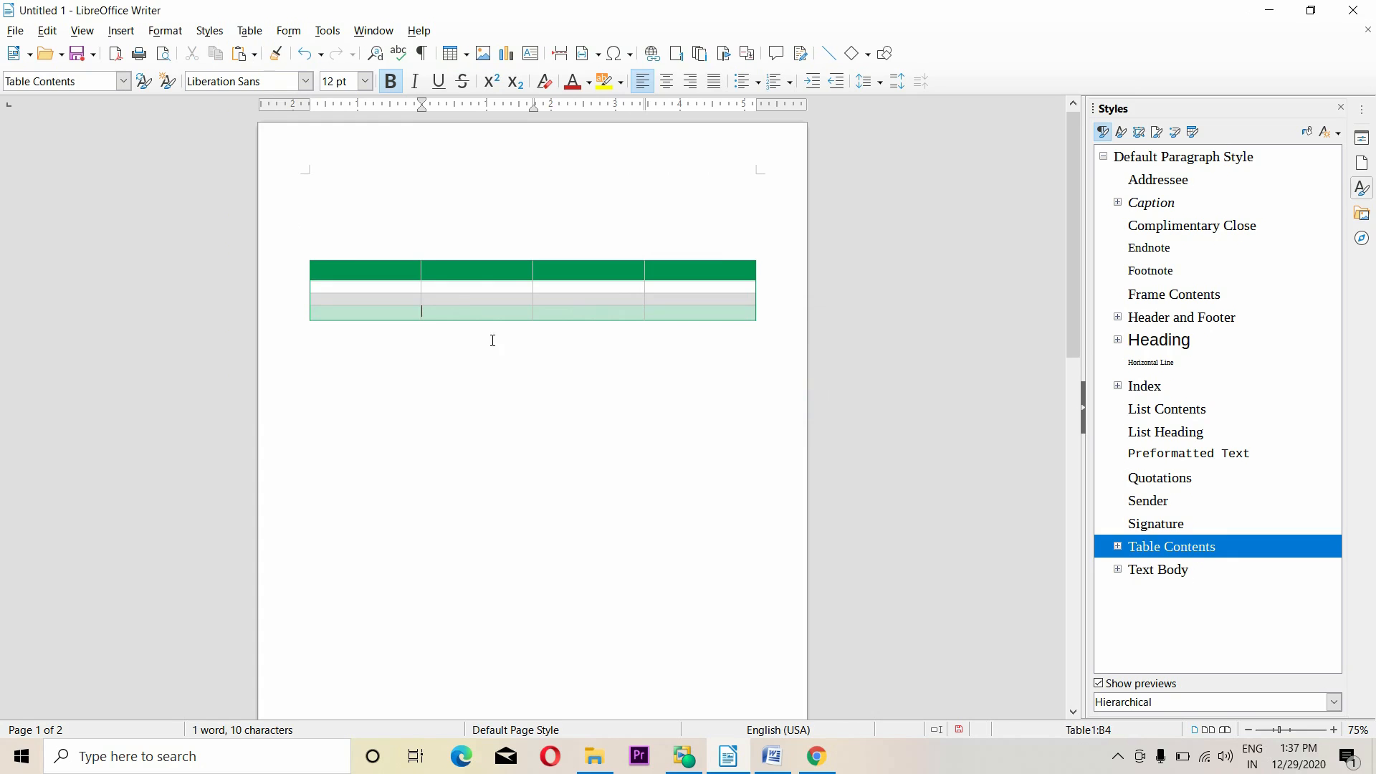
# Step: Try to edit the protected first-column cells in the table's second and fourth rows
pyautogui.click(345, 285)
pyautogui.press('Return')
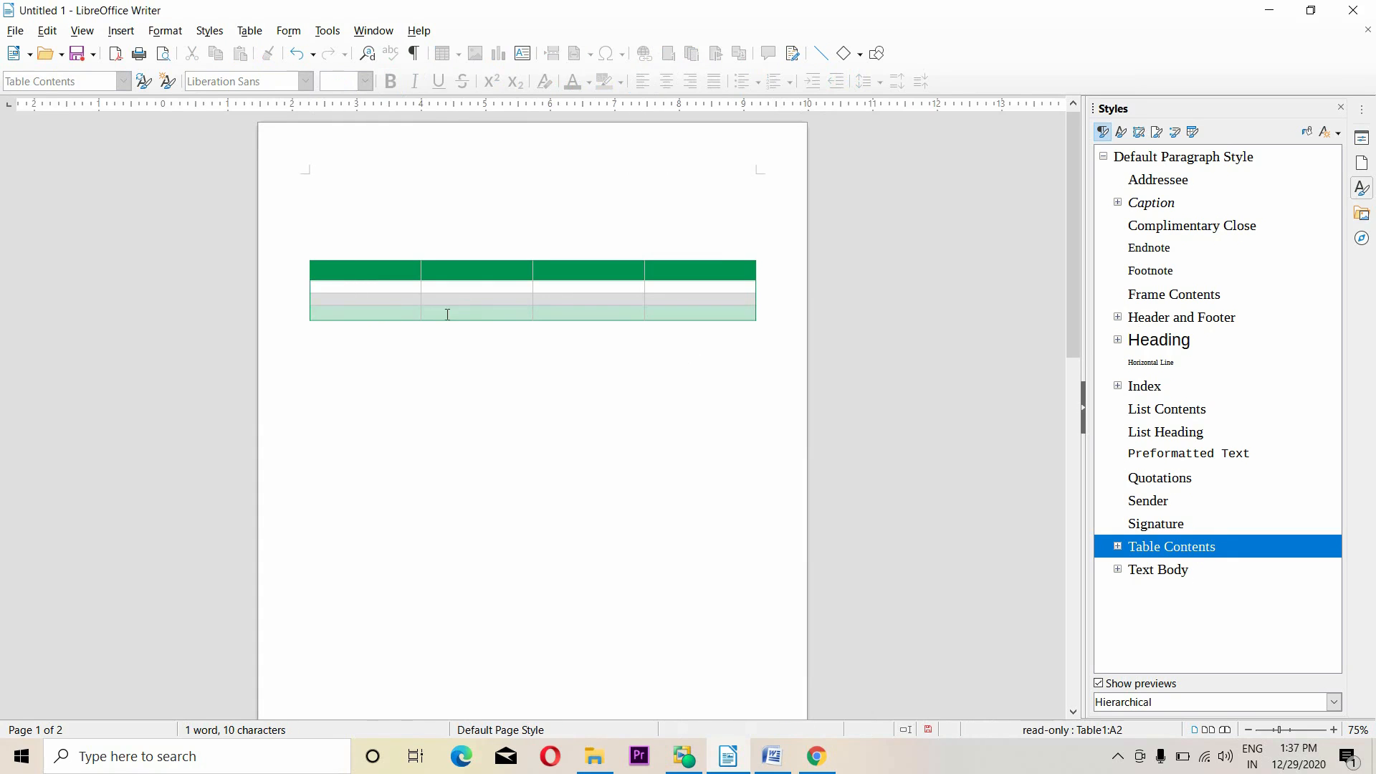
pyautogui.click(385, 306)
pyautogui.press('Return')
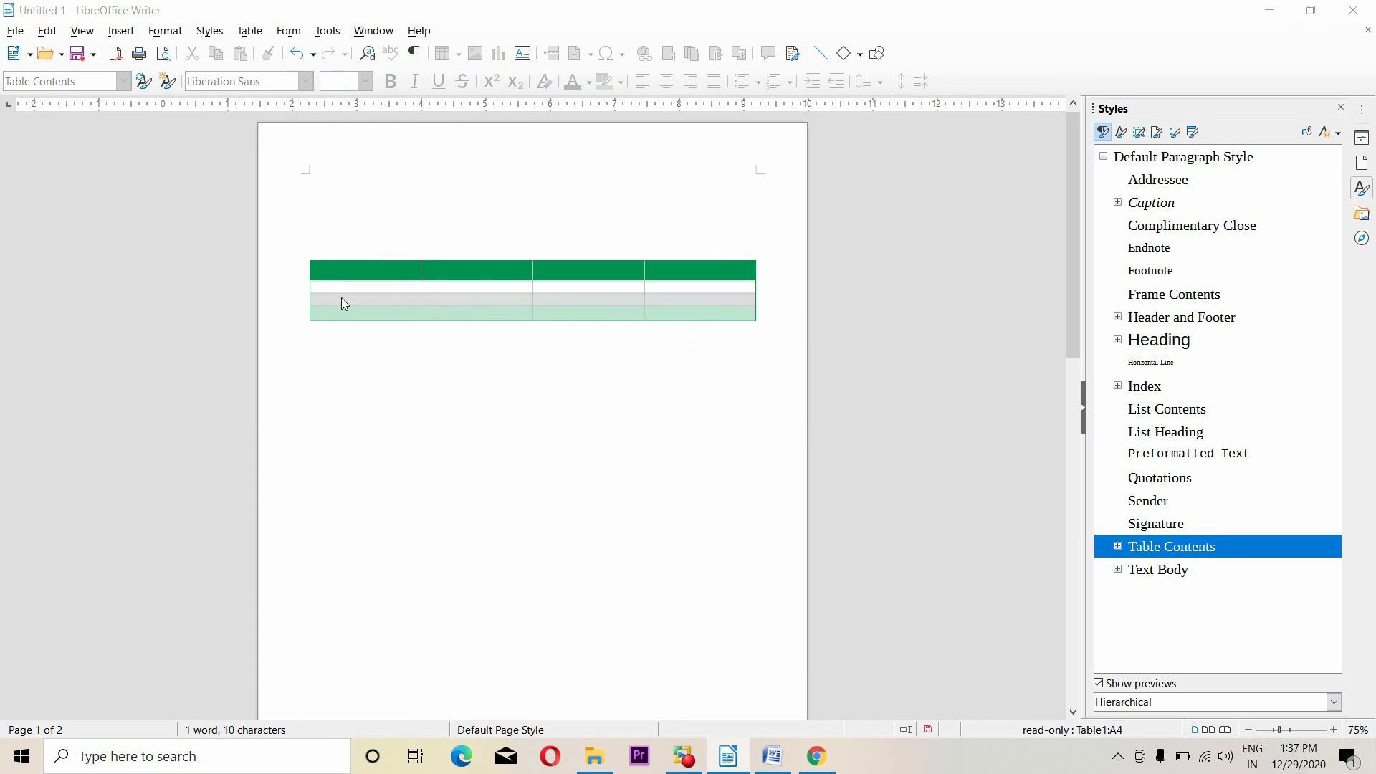
pyautogui.click(342, 305)
pyautogui.click(797, 406)
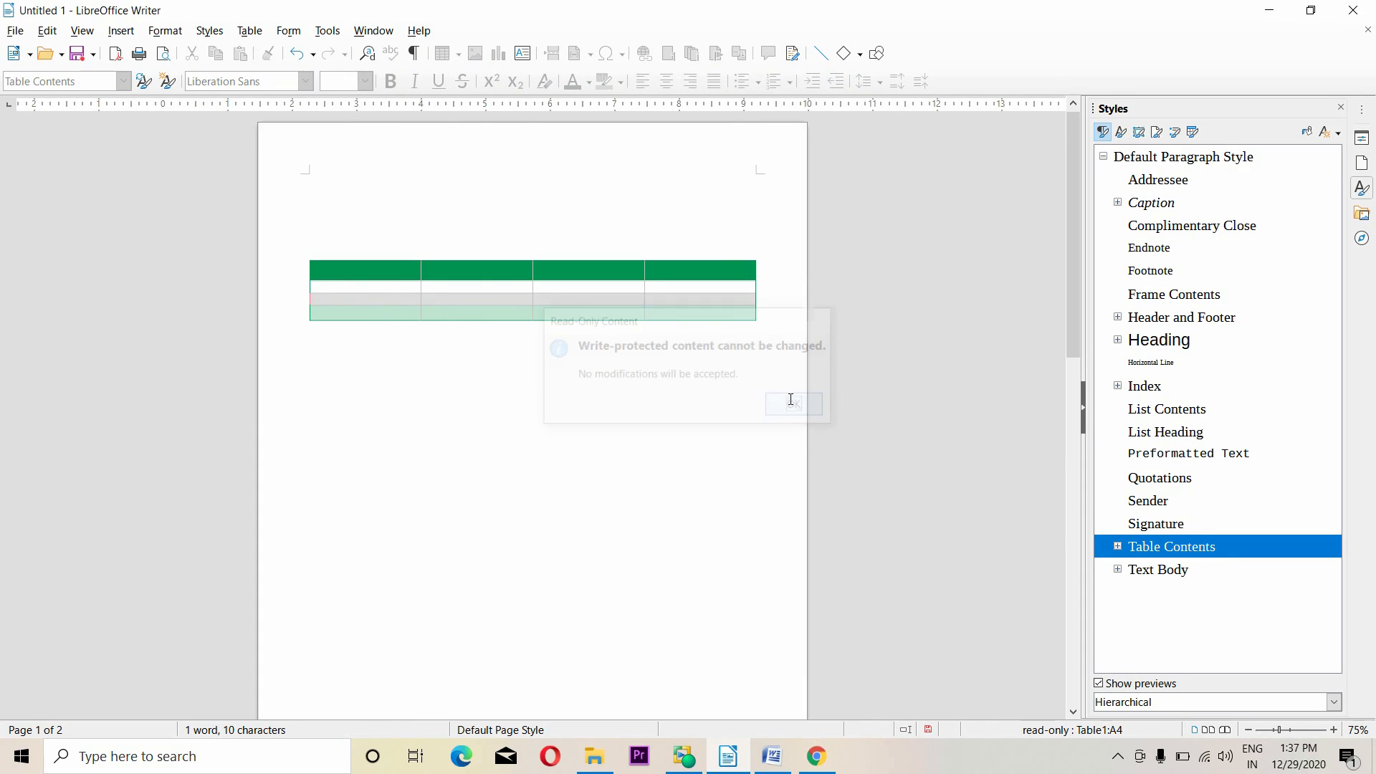
# Step: Unprotect the three first-column cells below the table's header row
pyautogui.moveTo(317, 284); pyautogui.dragTo(406, 320)
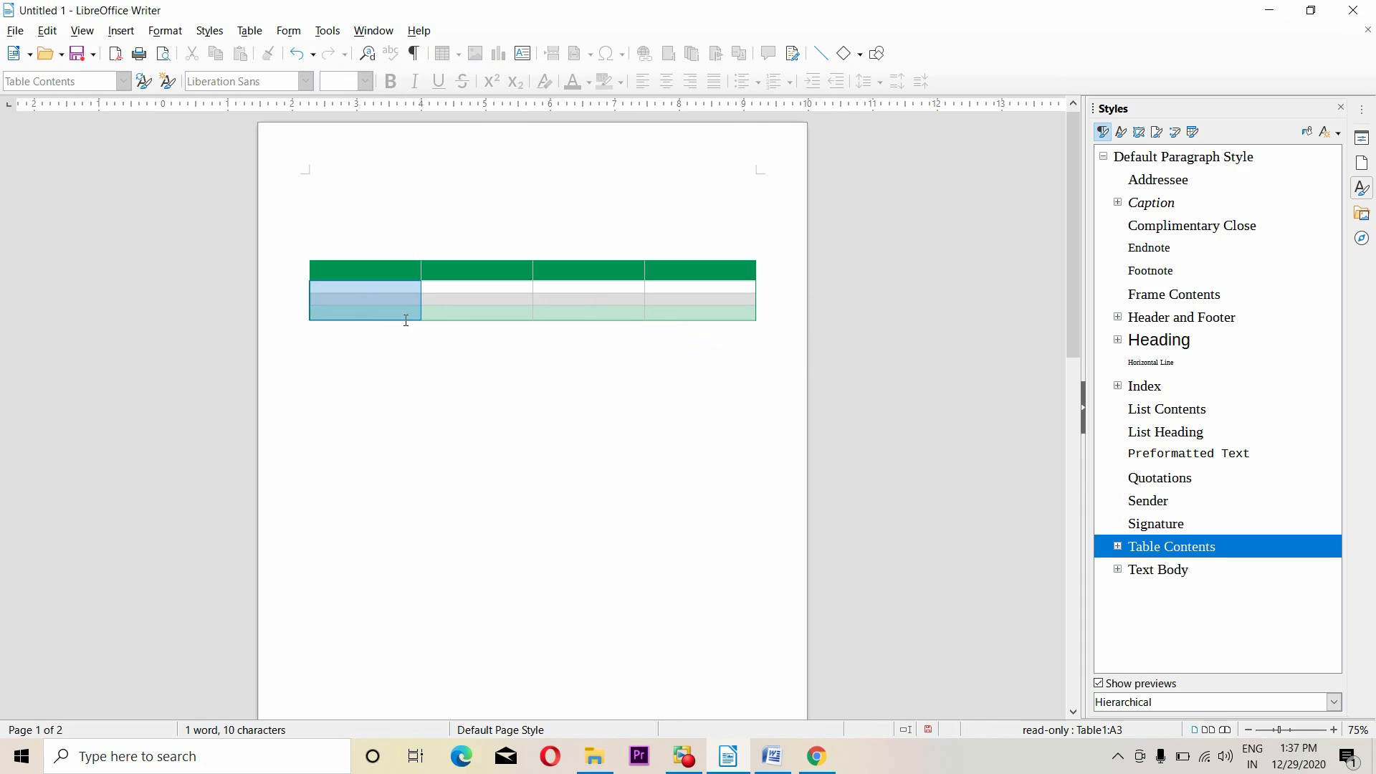
pyautogui.click(250, 30)
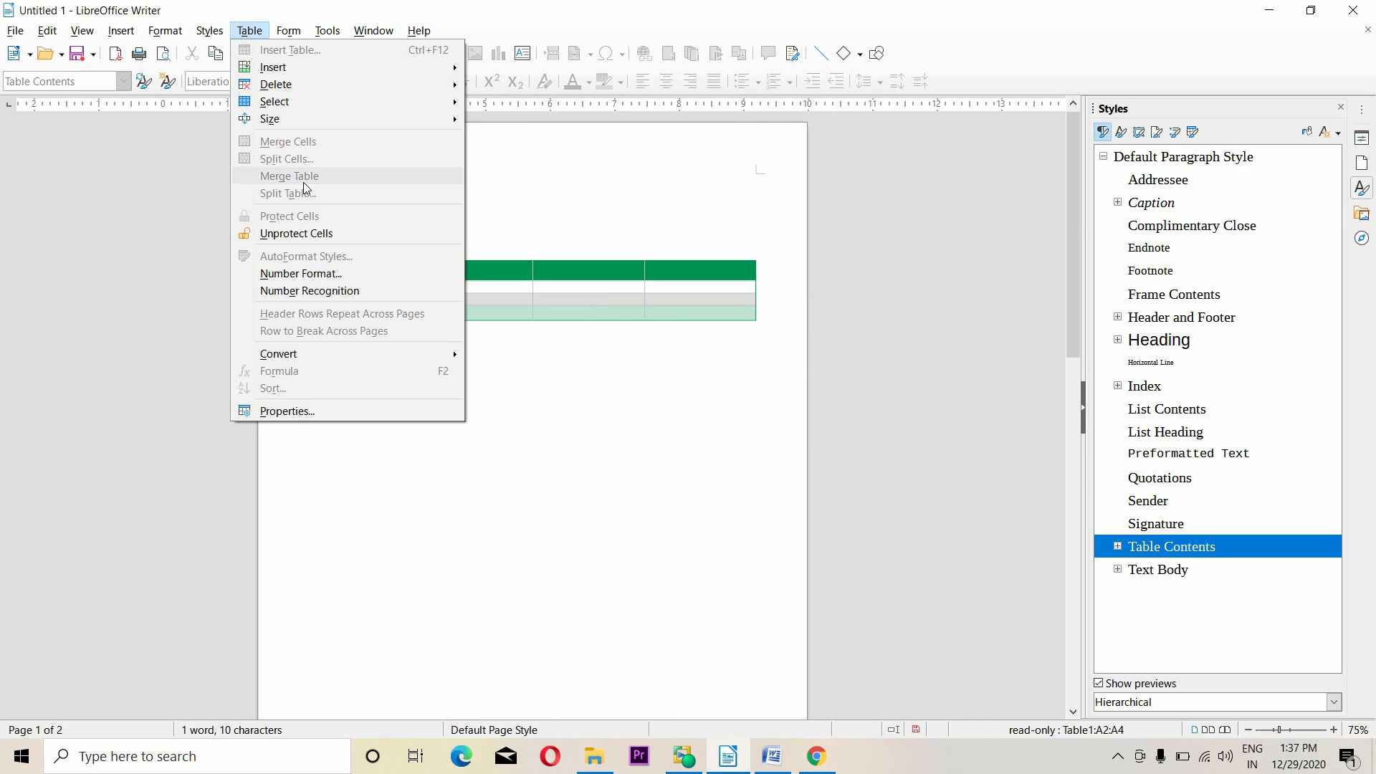
pyautogui.click(320, 234)
# Step: Enter "fhgfh" in the second row's first cell and delete it again
pyautogui.click(347, 290)
pyautogui.write('fhgfh')
pyautogui.moveTo(343, 290); pyautogui.dragTo(310, 290)
pyautogui.press('Delete')
# Step: Open the table's AutoFormat styles, preview Academic and Box List Blue, and select Box List Red
pyautogui.click(245, 30)
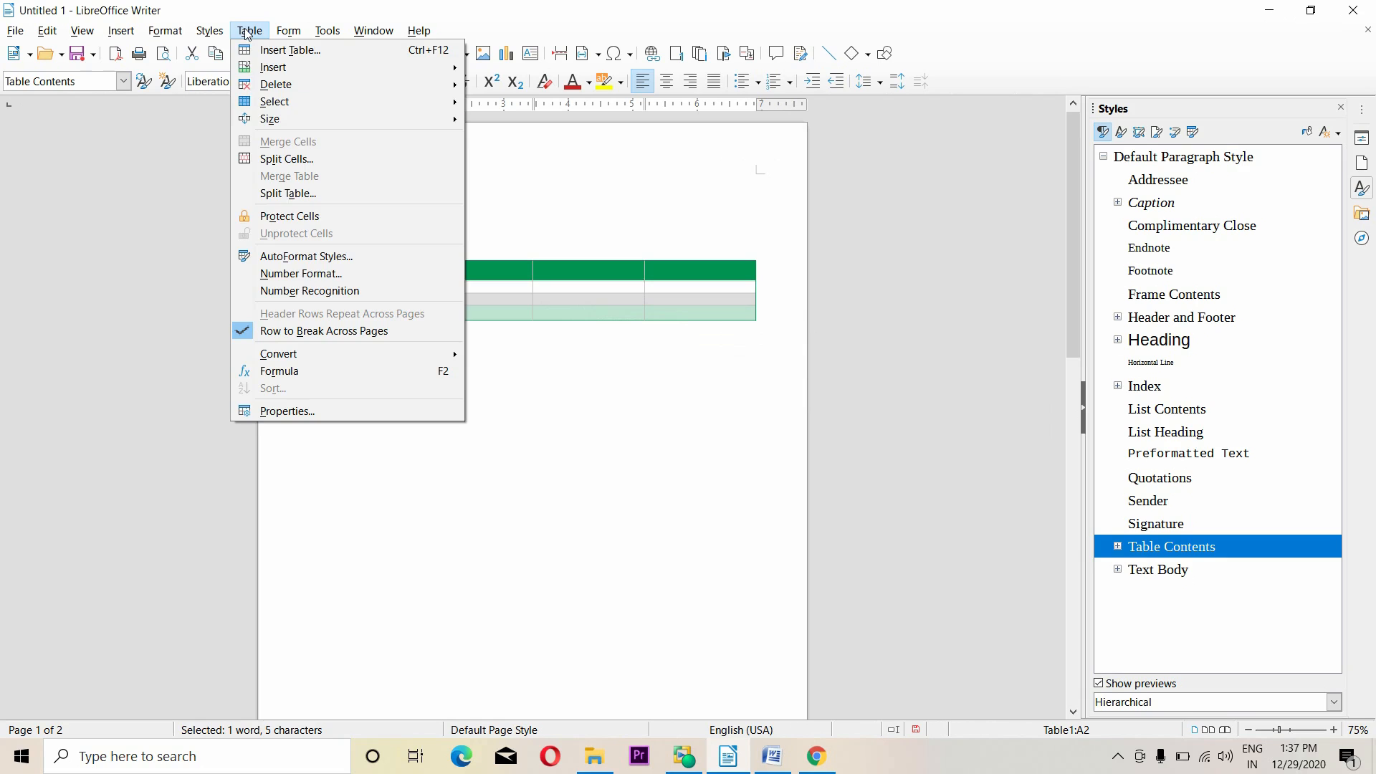
pyautogui.click(327, 257)
pyautogui.moveTo(637, 235); pyautogui.dragTo(684, 177)
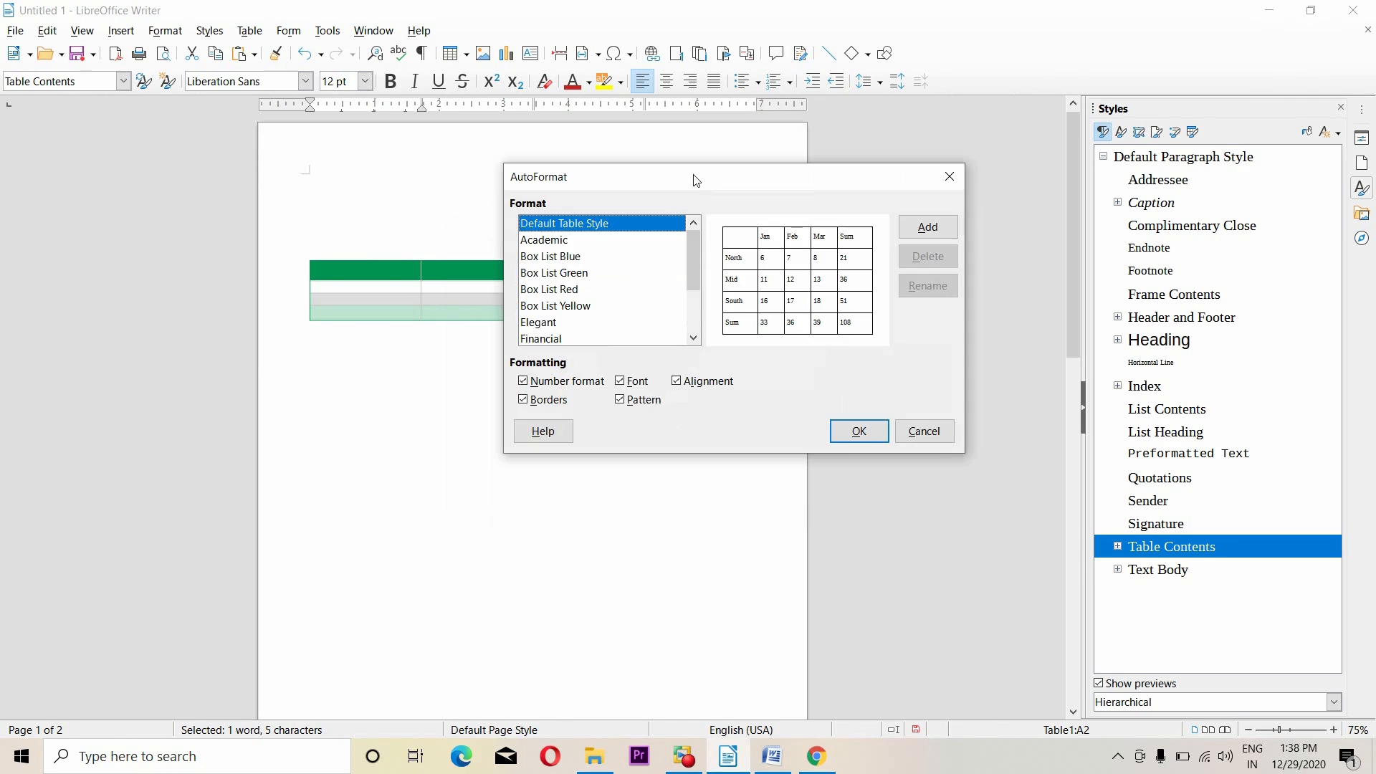
pyautogui.click(559, 241)
pyautogui.click(561, 256)
pyautogui.click(563, 289)
pyautogui.click(903, 239)
pyautogui.click(805, 260)
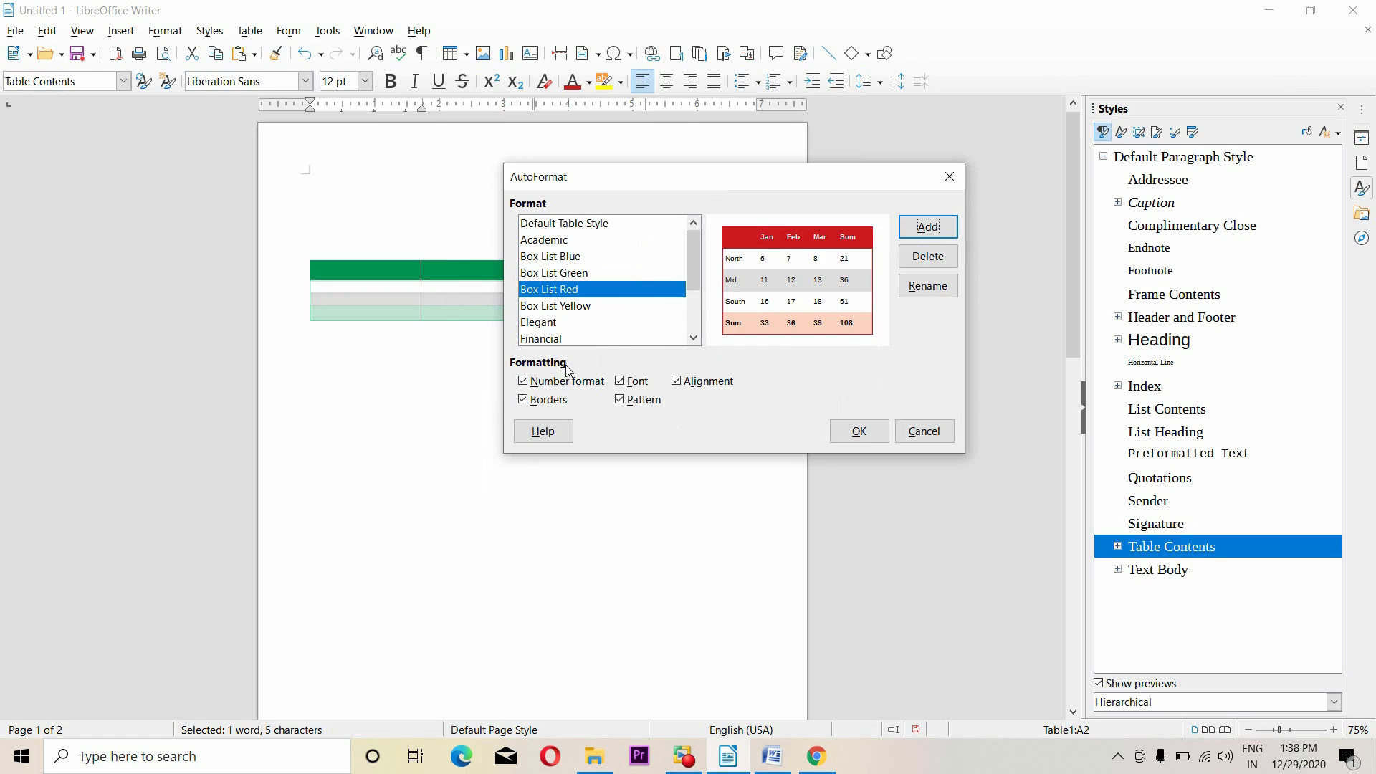
# Step: Preview Box List Red with number format, borders, pattern, font and alignment each switched off in turn, and apply it with all five enabled
pyautogui.click(530, 382)
pyautogui.click(523, 382)
pyautogui.click(523, 400)
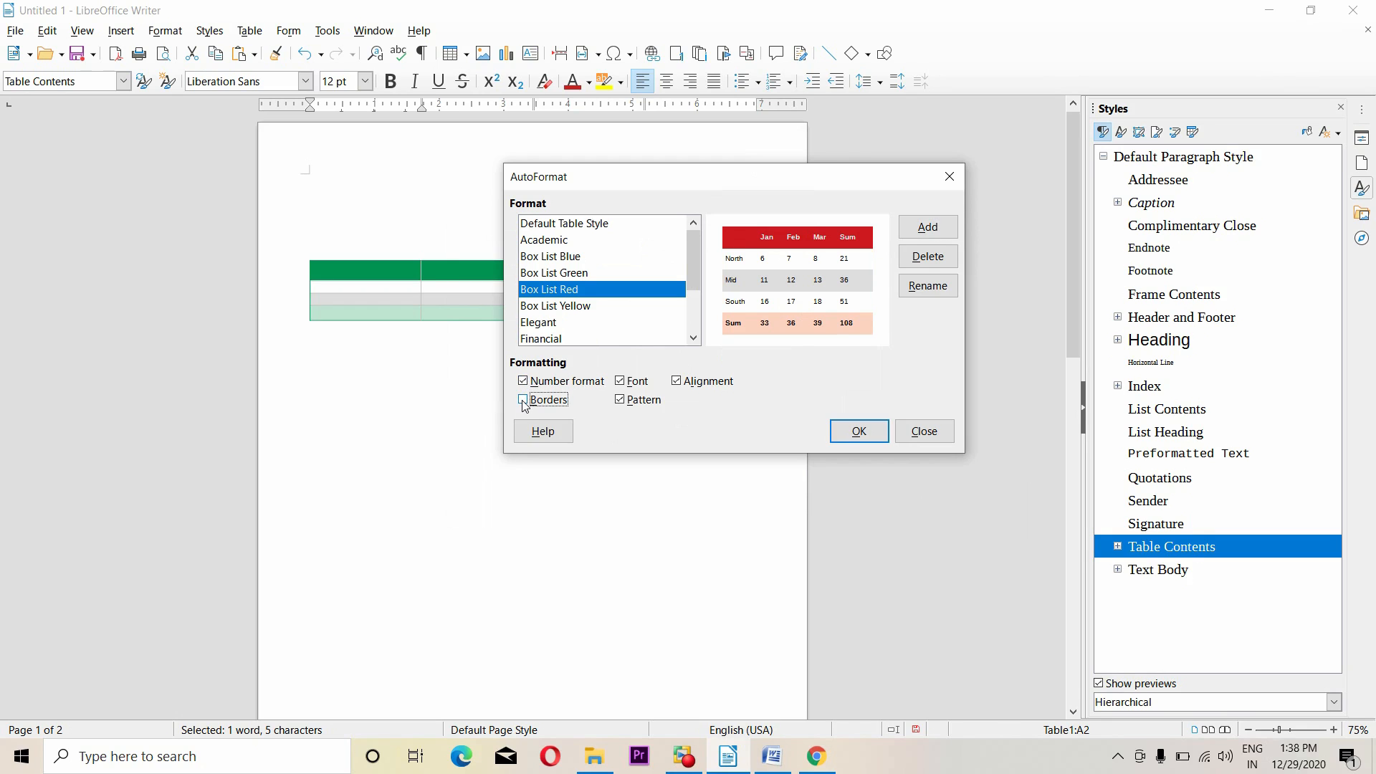
pyautogui.click(524, 400)
pyautogui.click(621, 400)
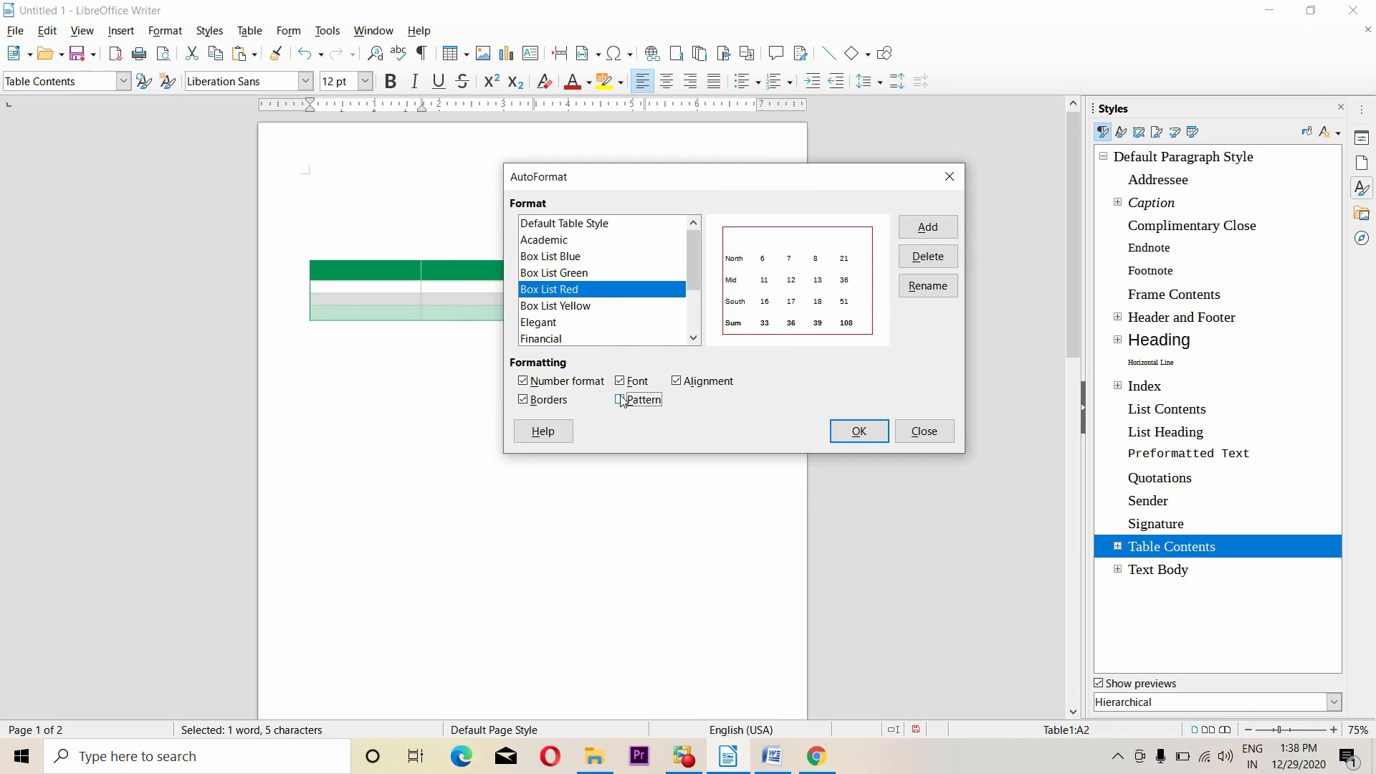
pyautogui.click(621, 400)
pyautogui.click(622, 383)
pyautogui.click(622, 383)
pyautogui.click(676, 382)
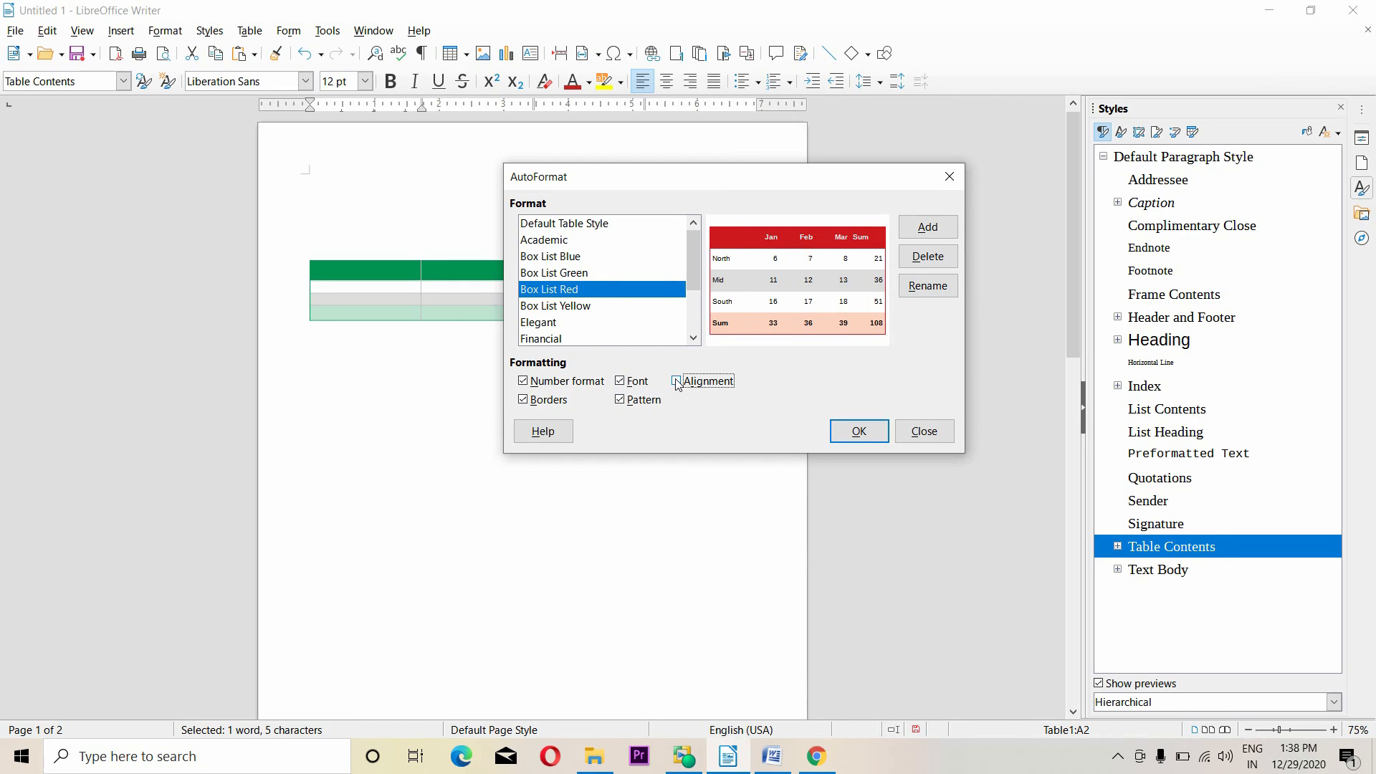
pyautogui.click(676, 382)
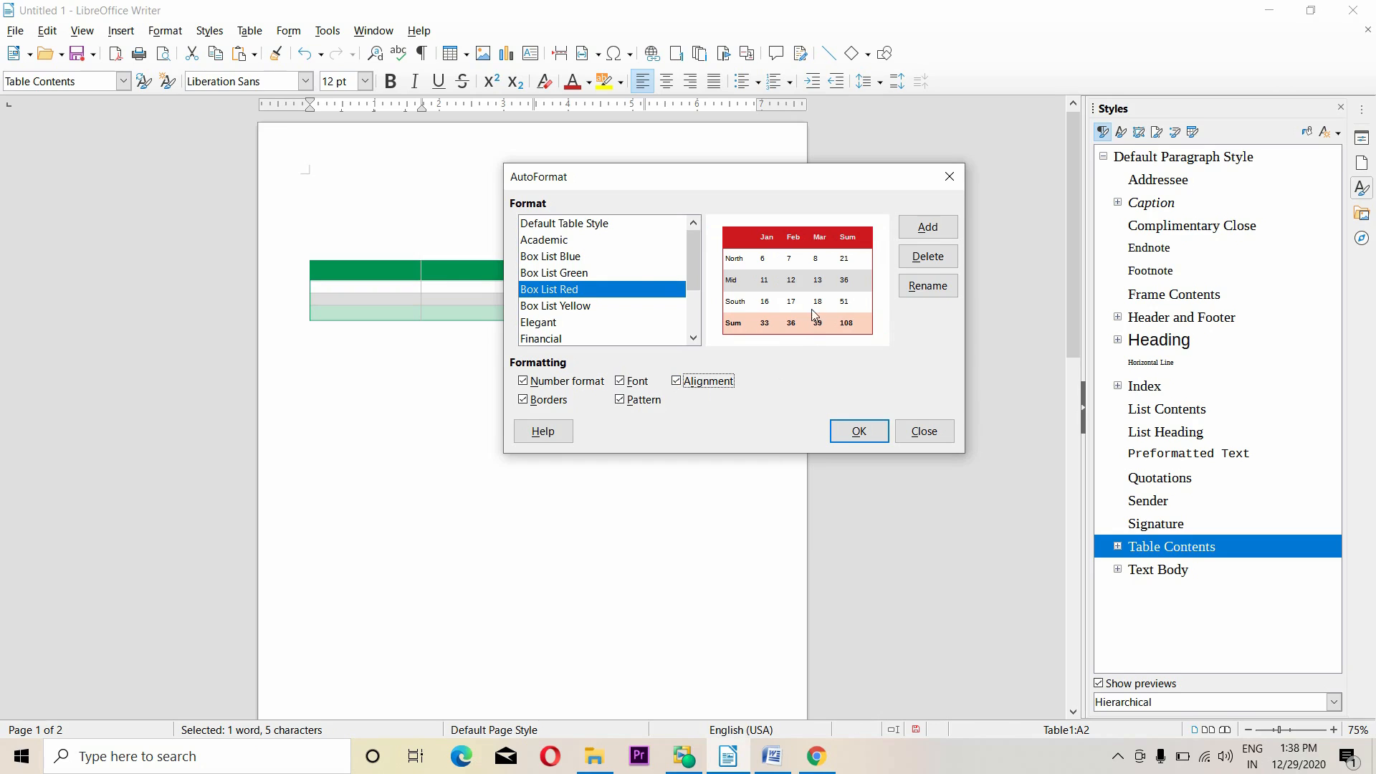
pyautogui.click(860, 430)
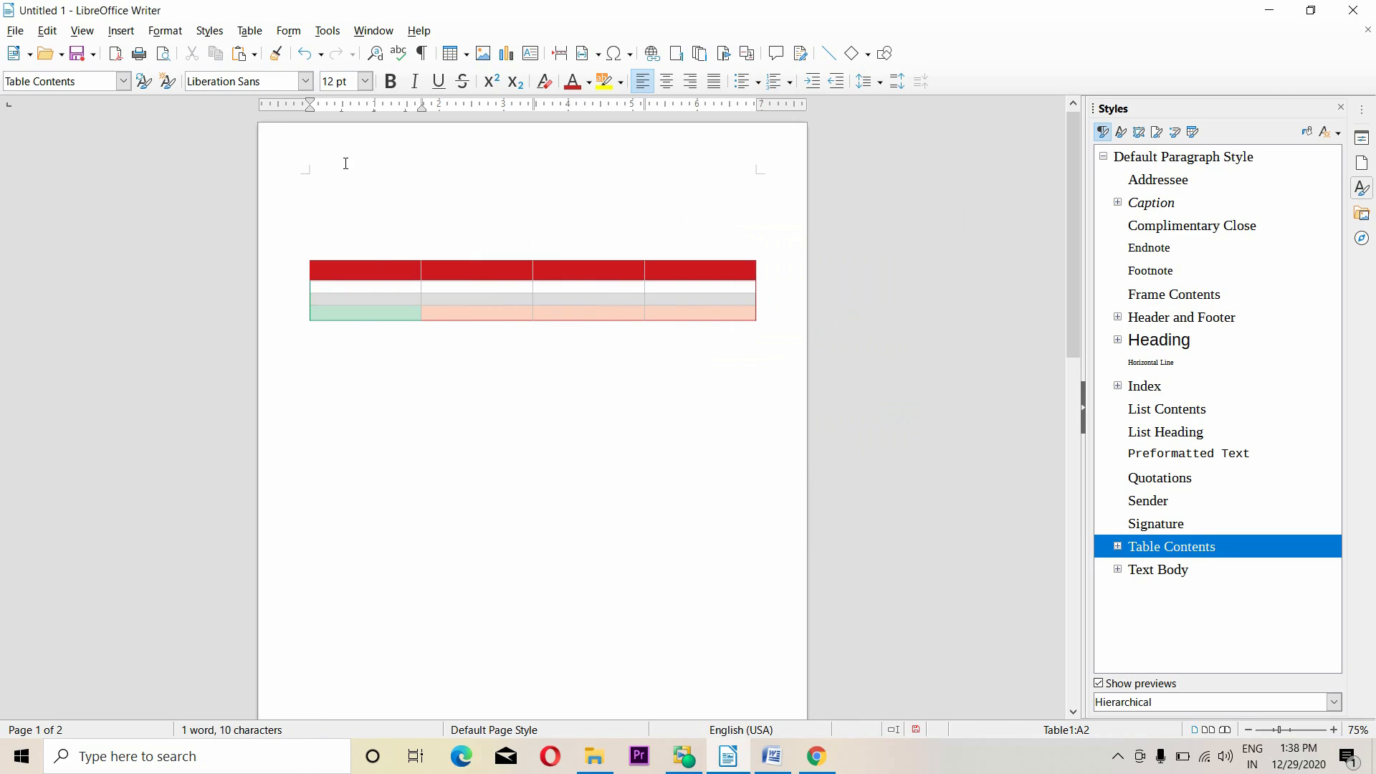
# Step: Format the second row's first cell as USD currency using the black -$1,234 format without decimals
pyautogui.click(250, 30)
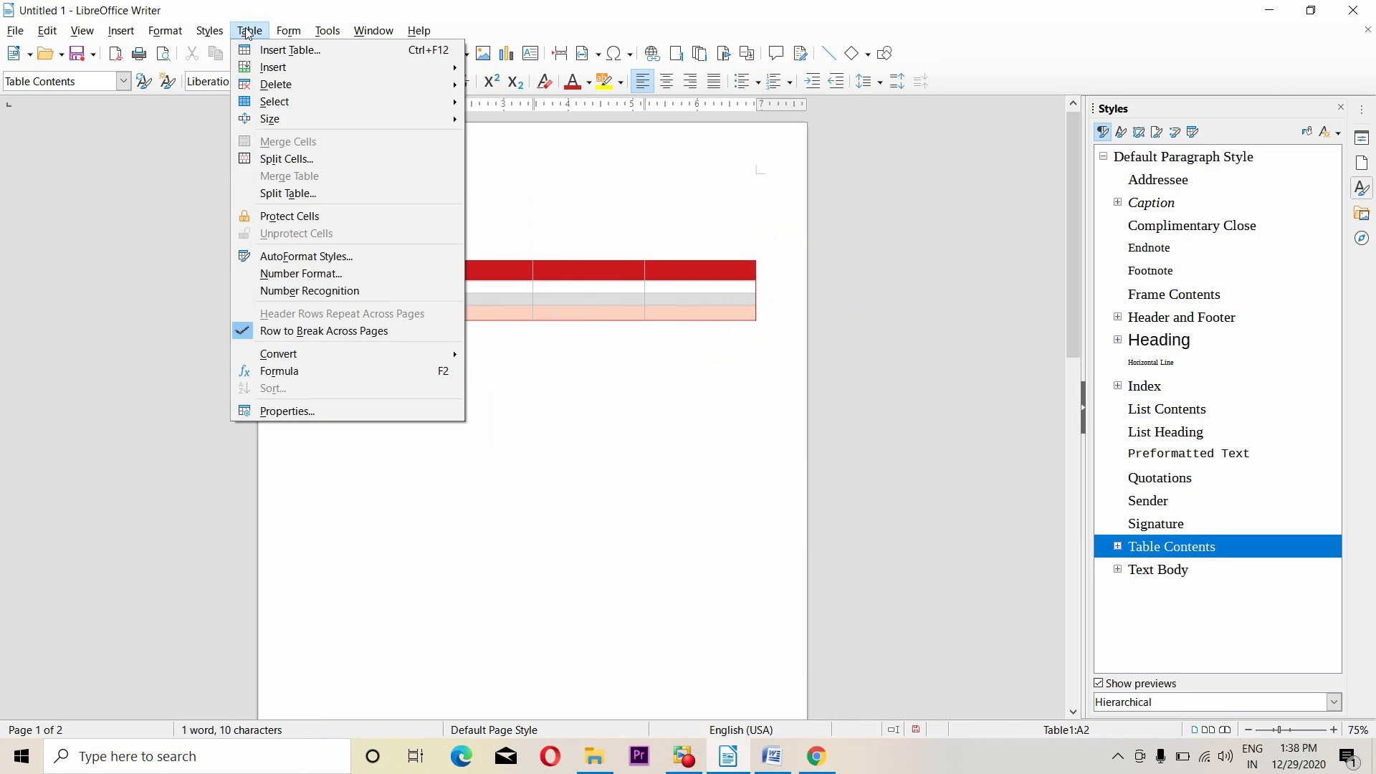
pyautogui.click(333, 274)
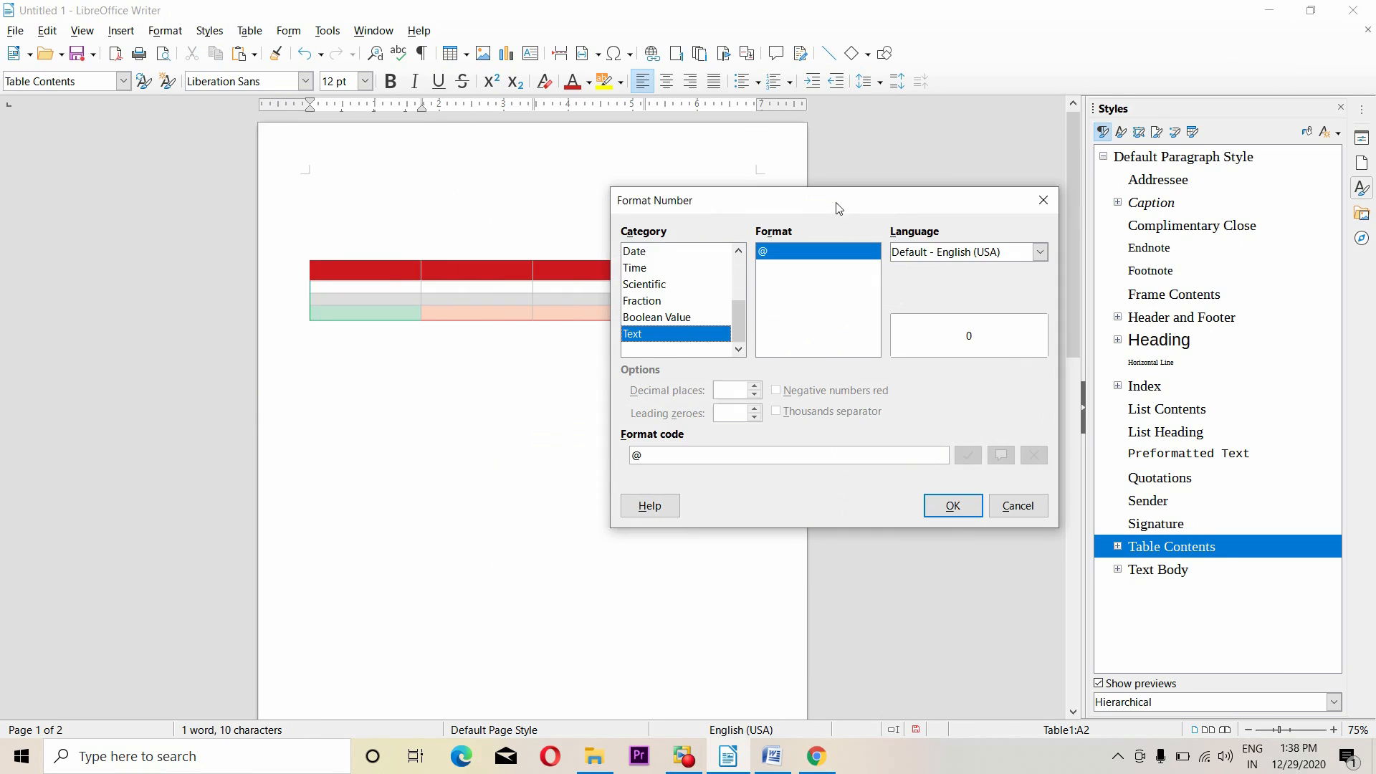
pyautogui.scroll(2, 677, 322)
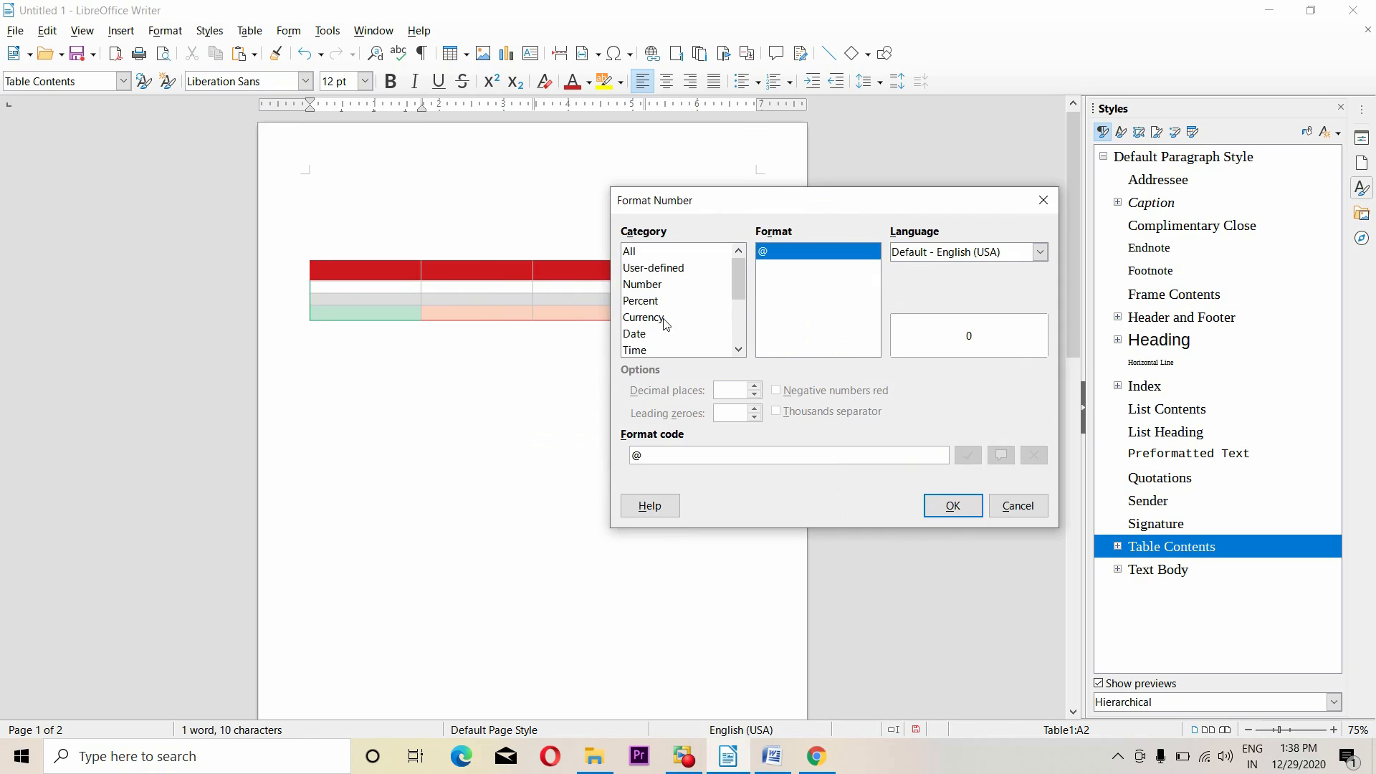
pyautogui.click(645, 318)
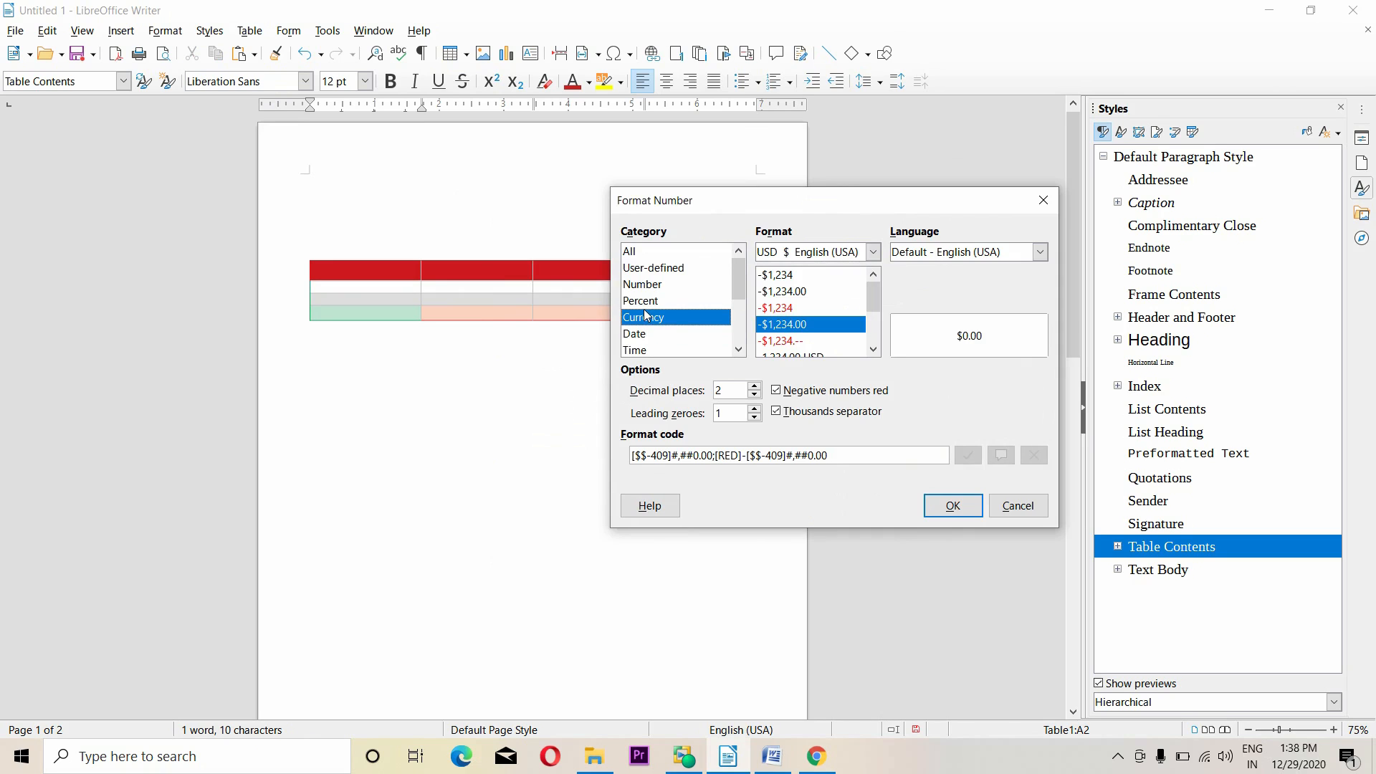
pyautogui.click(798, 294)
pyautogui.click(792, 311)
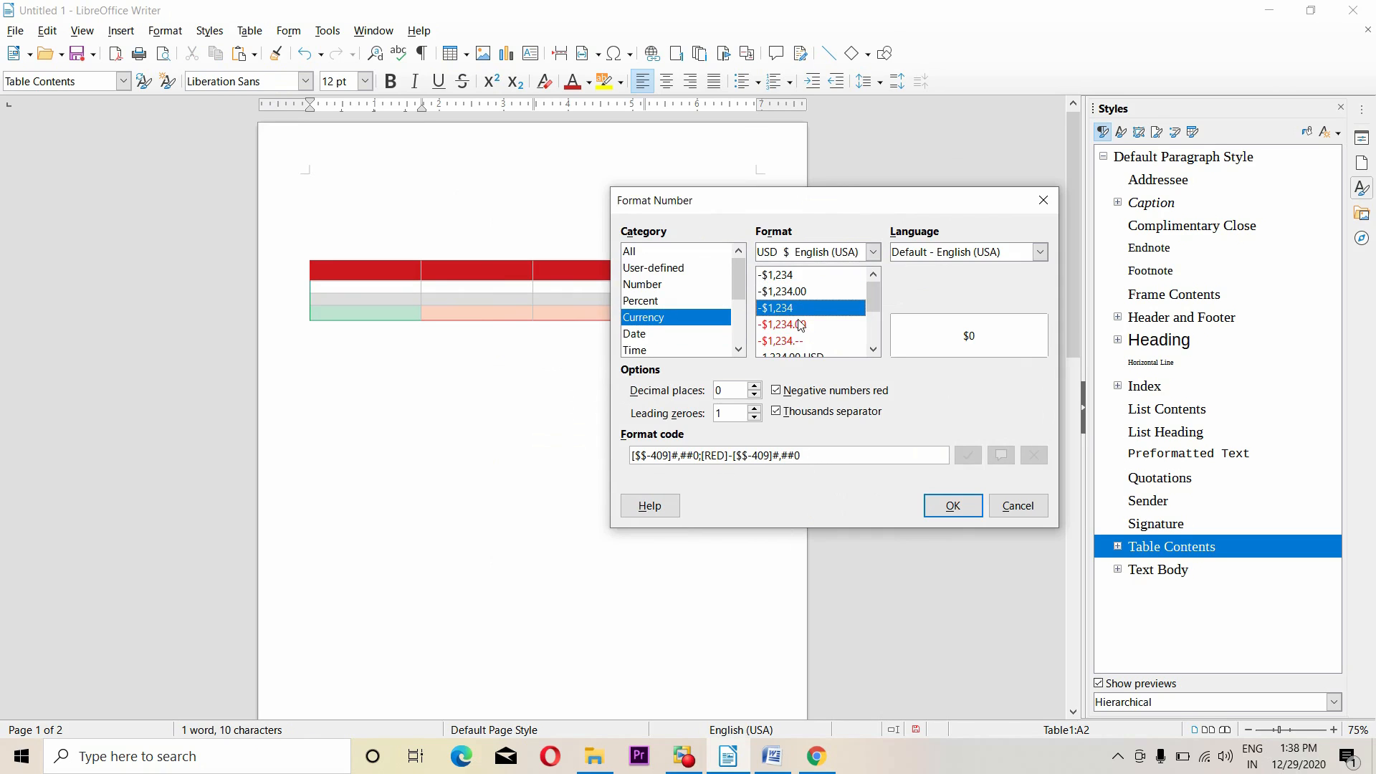
pyautogui.click(777, 277)
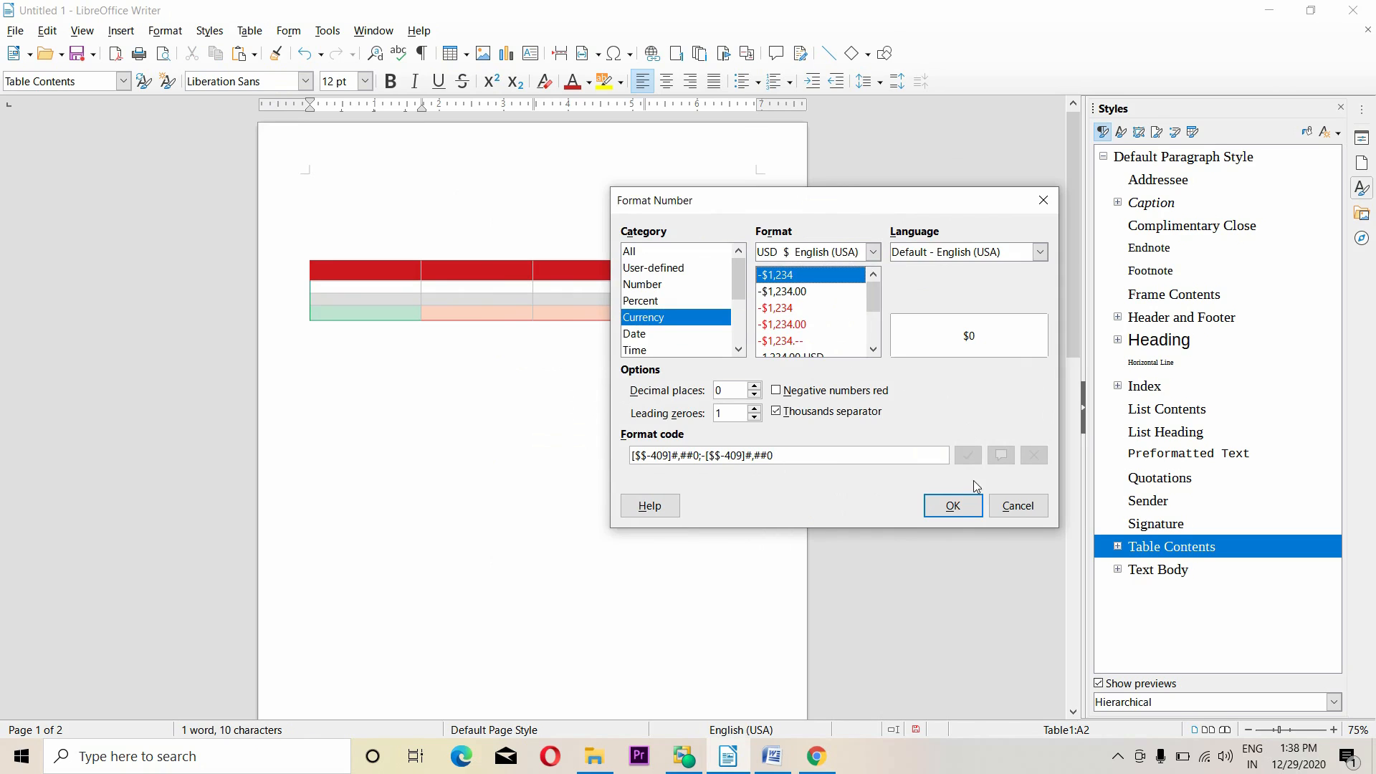
pyautogui.click(954, 507)
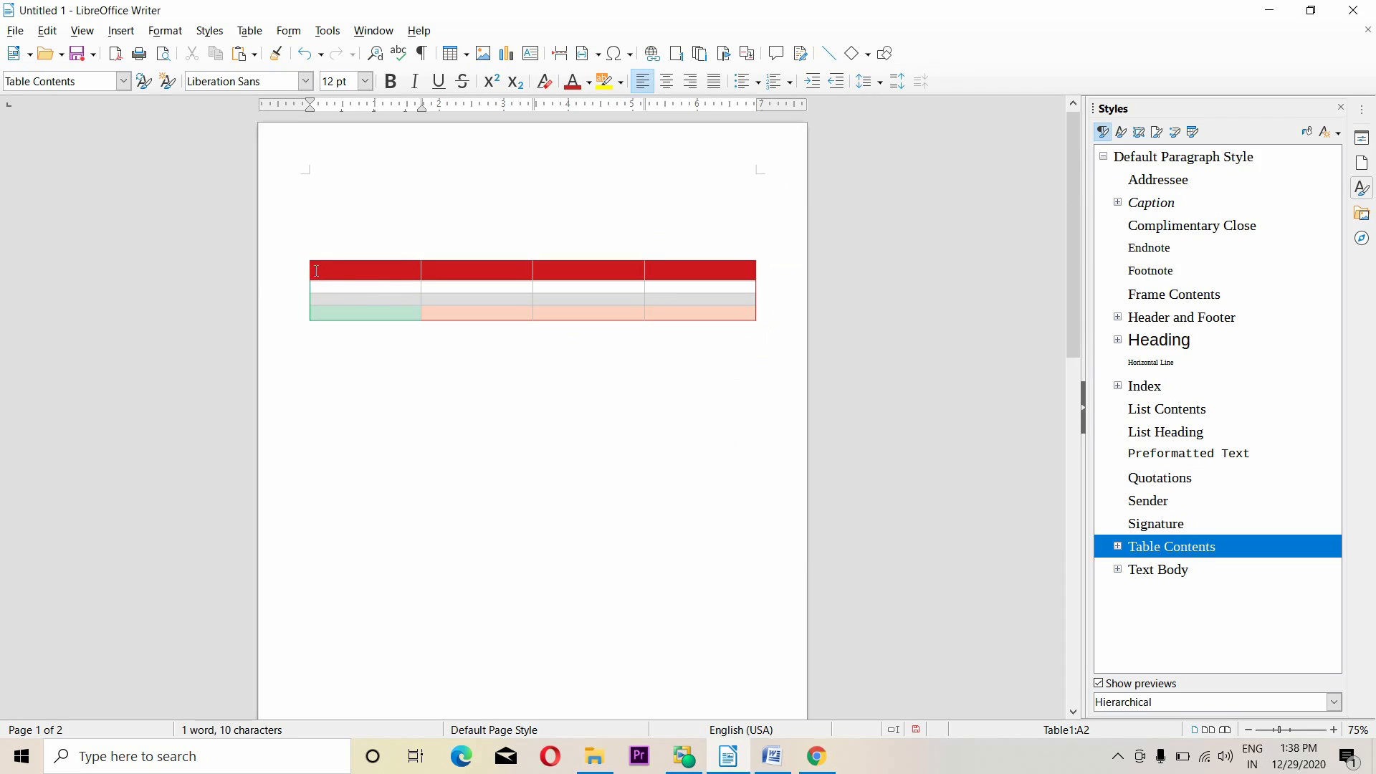
# Step: Format all four first-column cells as USD currency with two decimal places and red negative numbers
pyautogui.moveTo(317, 271); pyautogui.dragTo(405, 328)
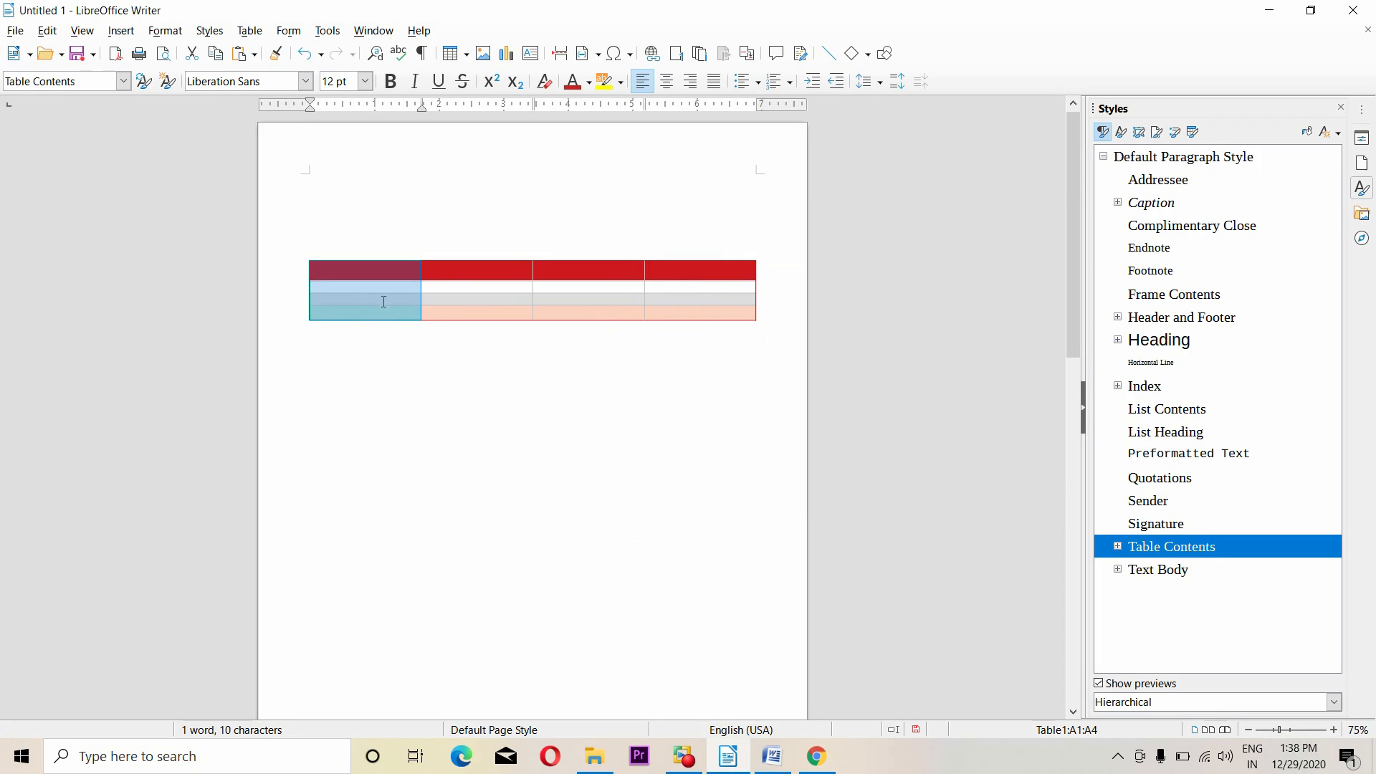
pyautogui.click(250, 30)
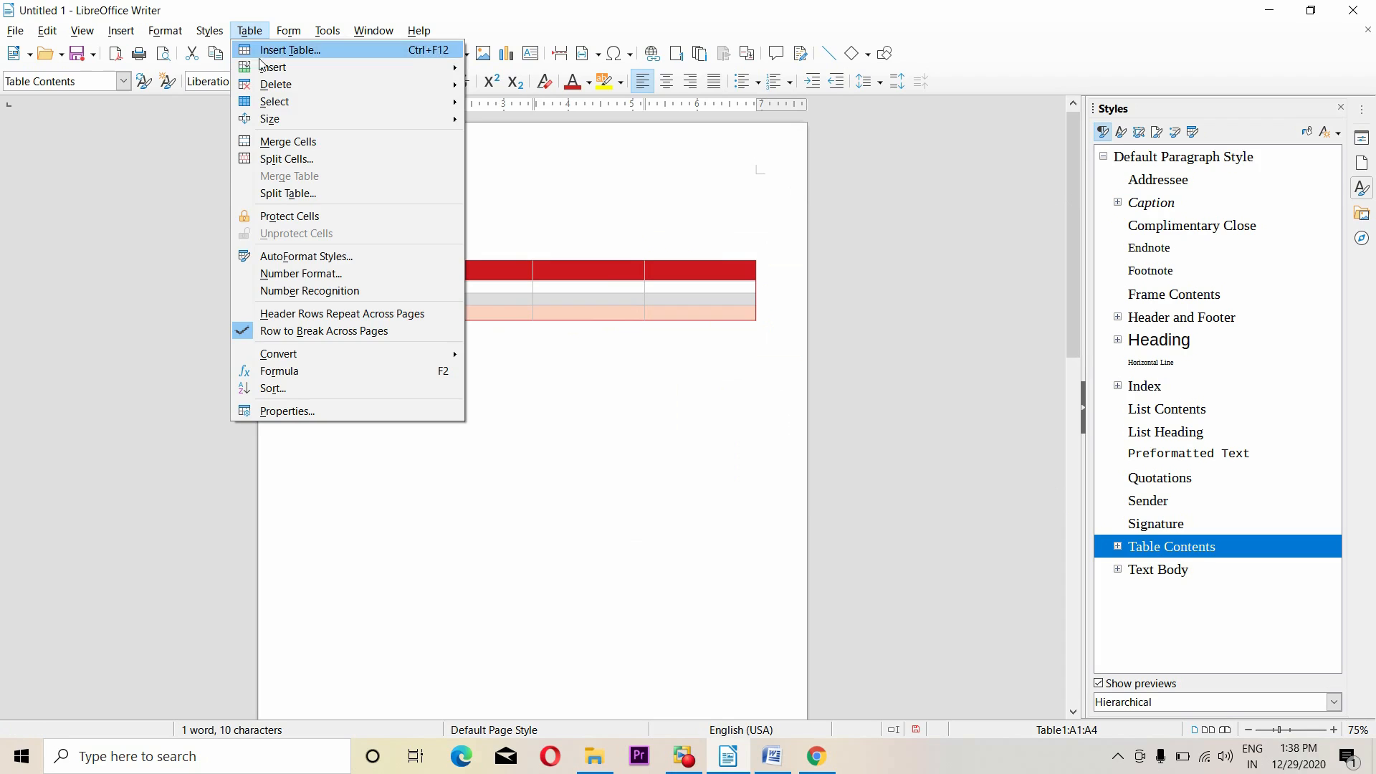
pyautogui.click(308, 273)
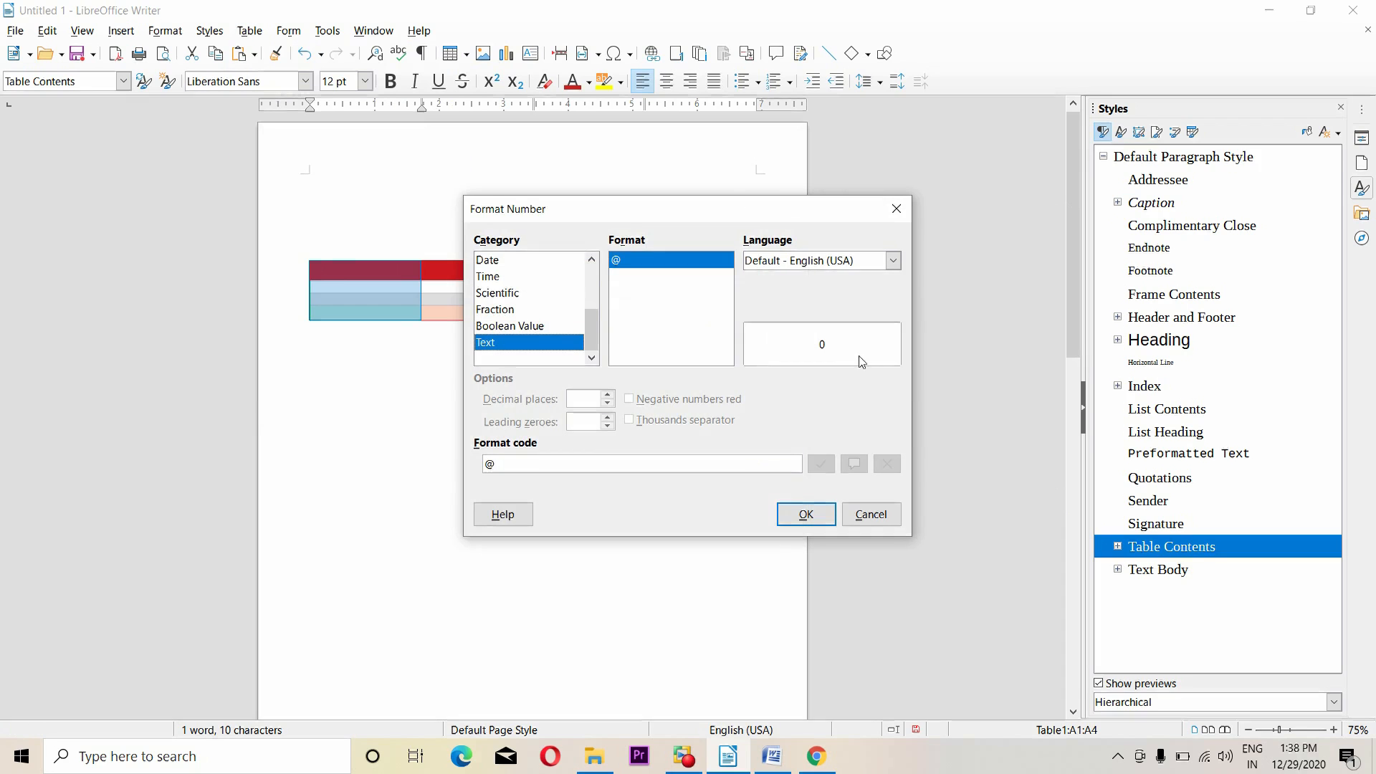
pyautogui.scroll(2, 529, 316)
pyautogui.click(502, 326)
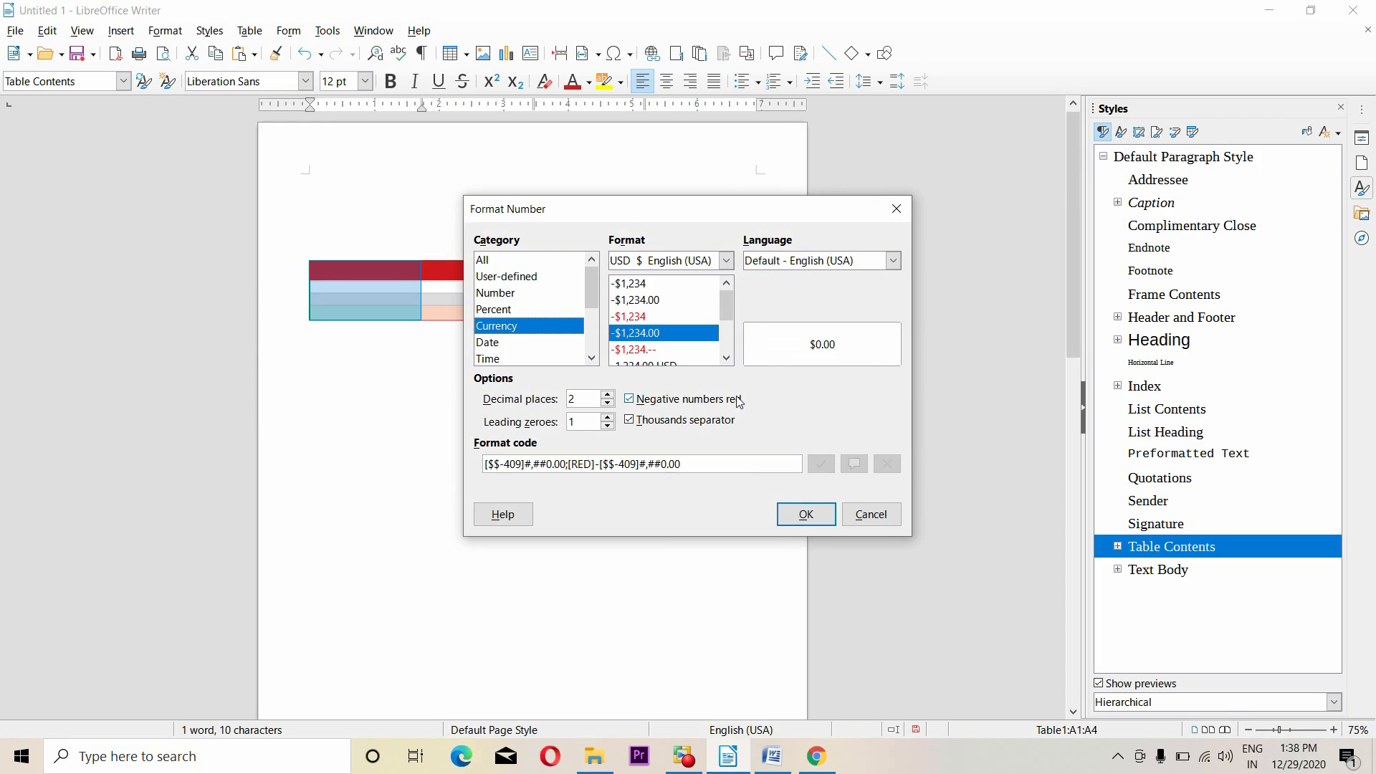
pyautogui.click(821, 516)
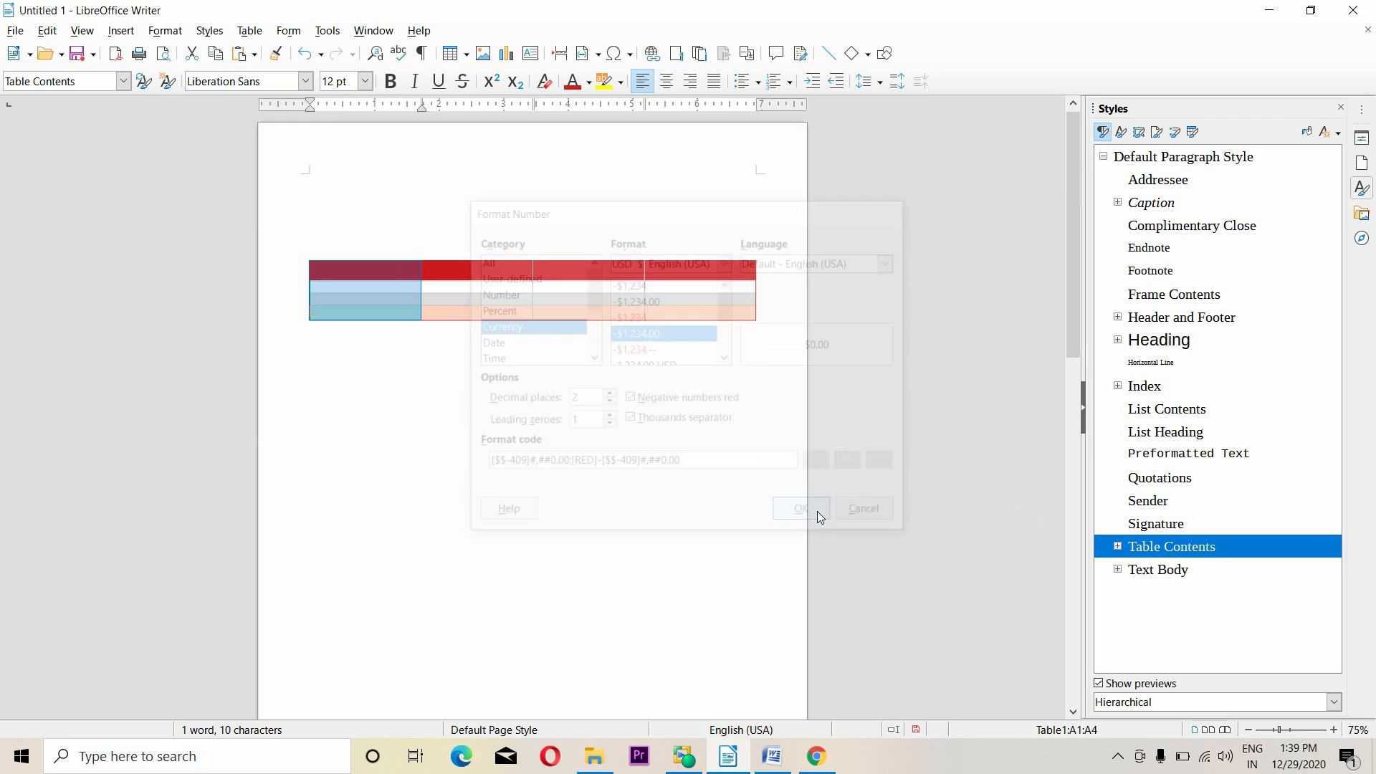
# Step: Enter an amount of $10.00 in the second row's first cell and clear it again
pyautogui.click(337, 287)
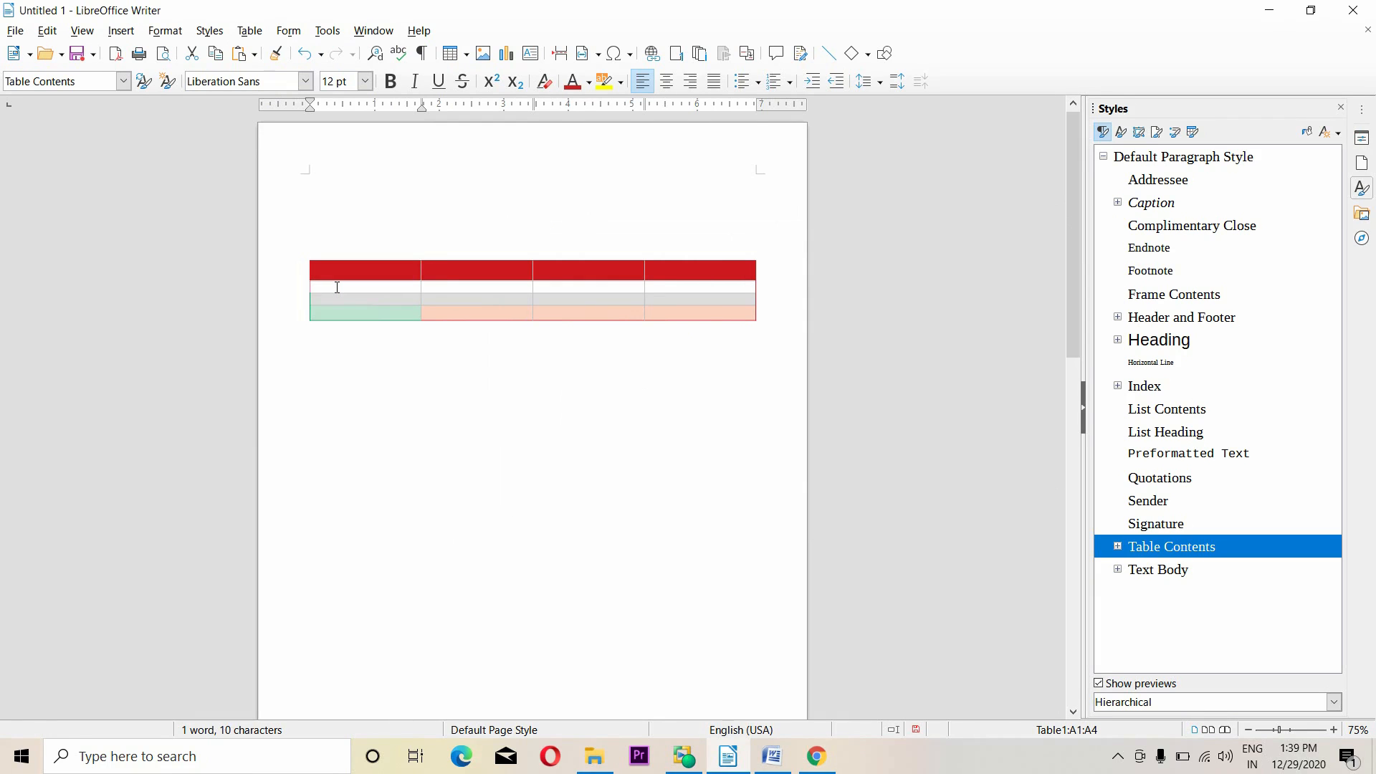
pyautogui.press('Down')
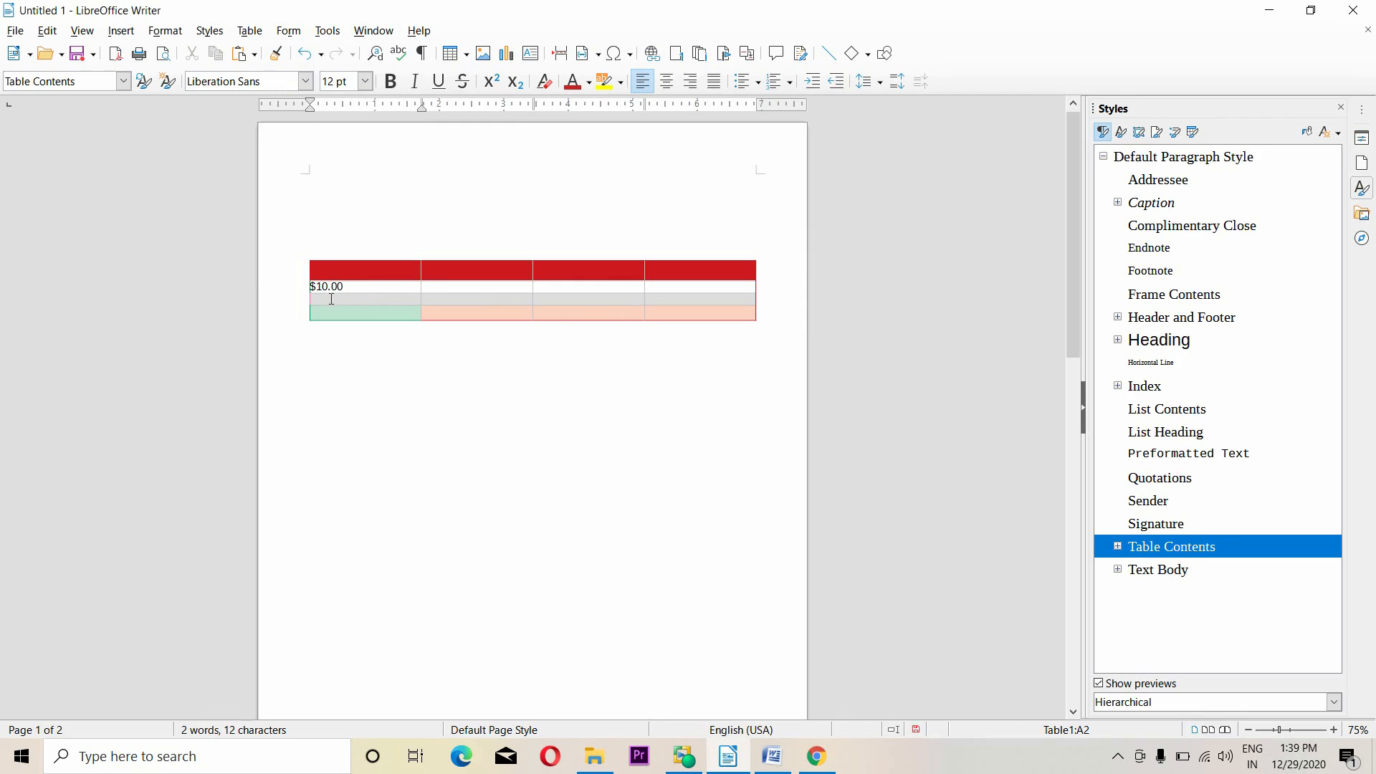
pyautogui.moveTo(358, 289); pyautogui.dragTo(304, 287)
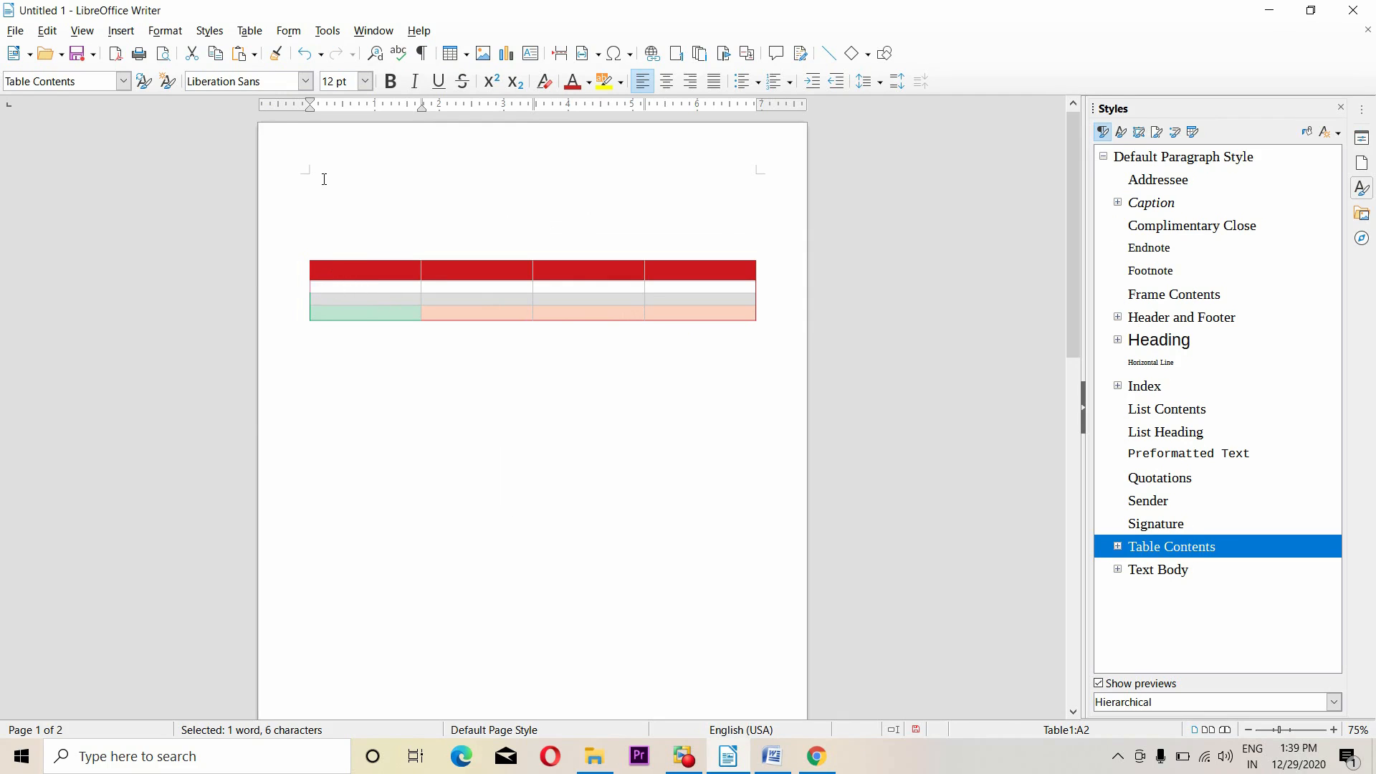
pyautogui.click(249, 30)
pyautogui.click(368, 274)
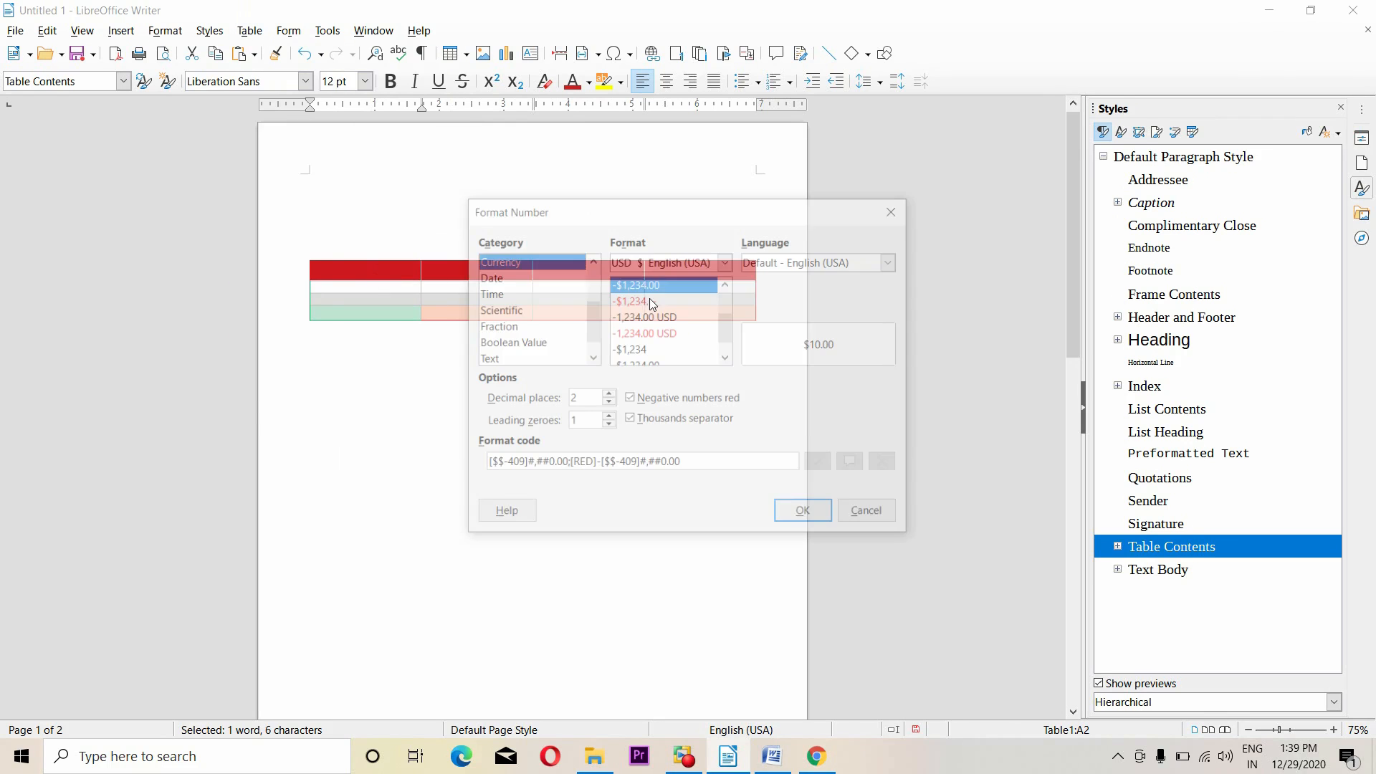
pyautogui.scroll(-1, 516, 305)
pyautogui.scroll(3, 531, 318)
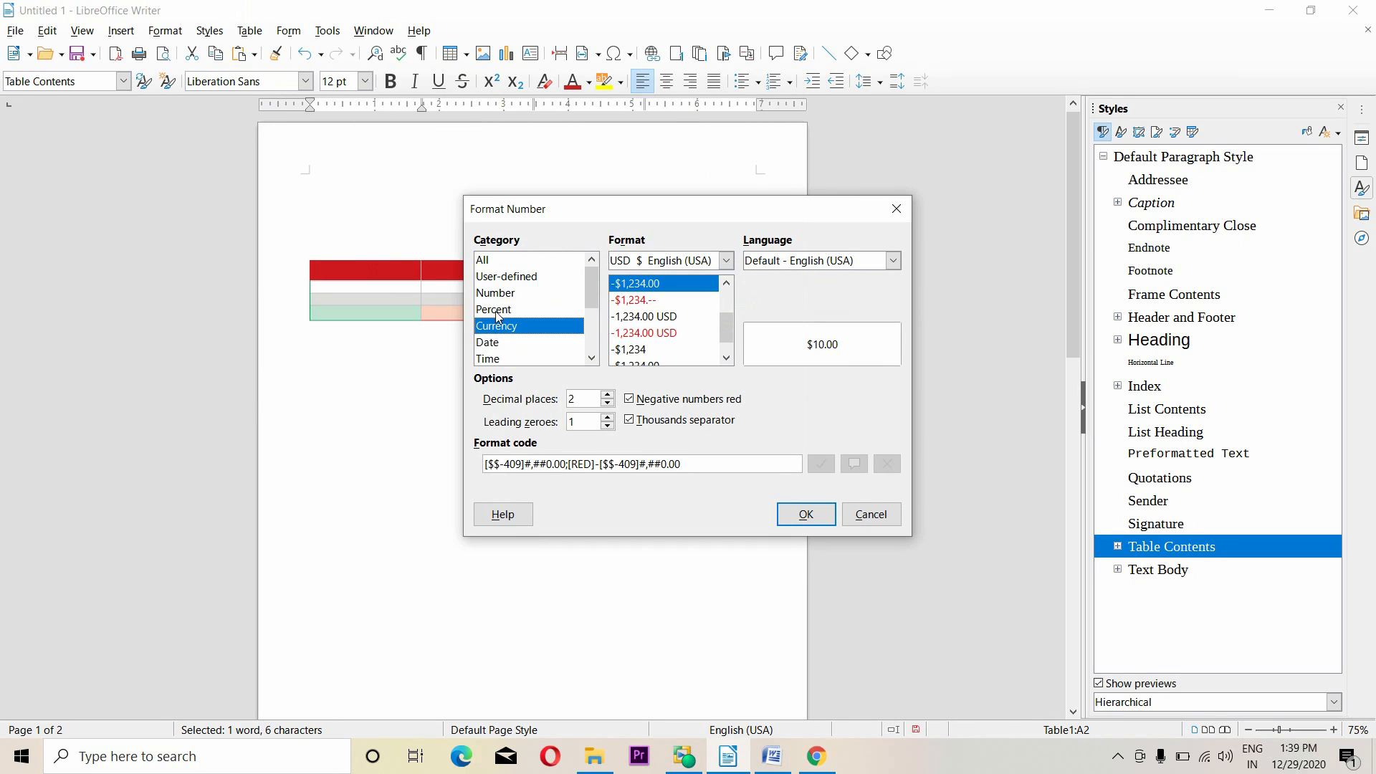
pyautogui.click(896, 209)
pyautogui.click(209, 30)
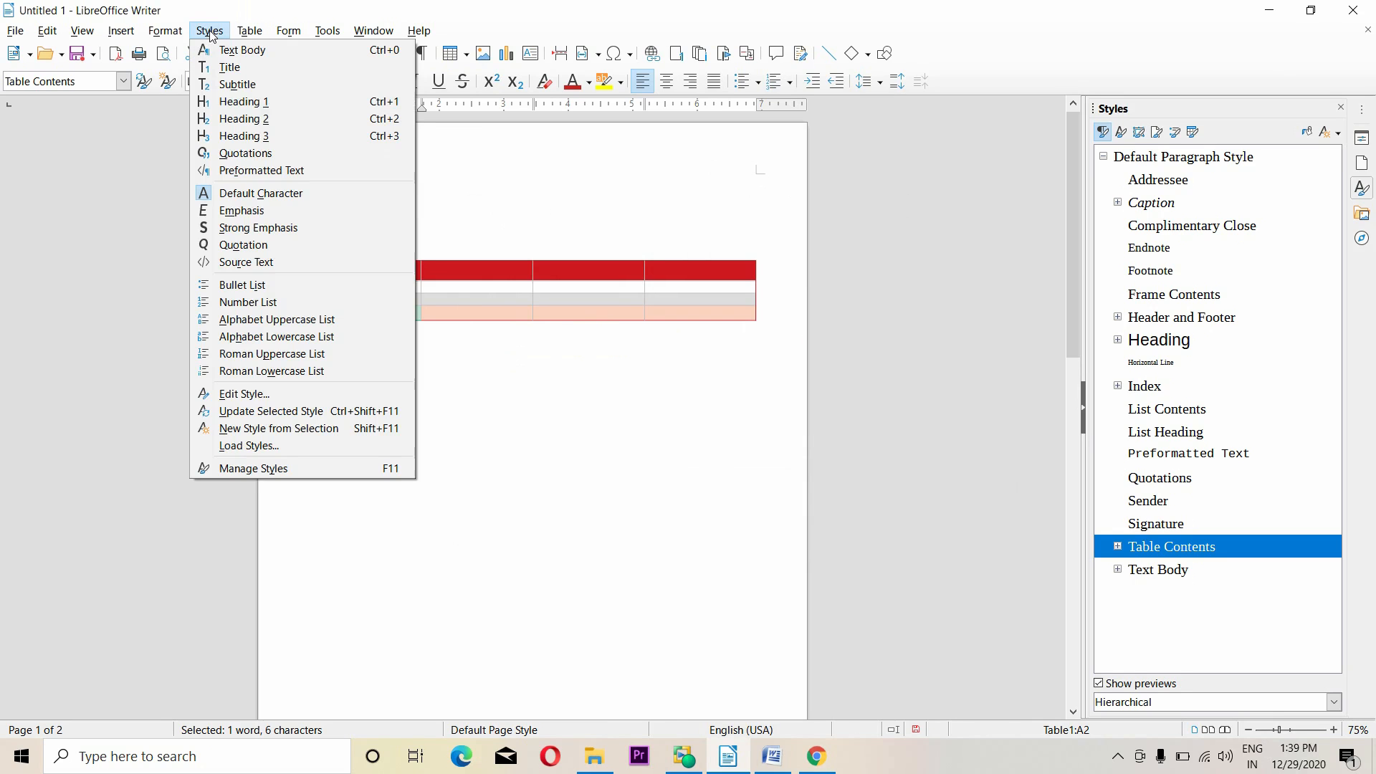
pyautogui.click(219, 30)
pyautogui.click(236, 31)
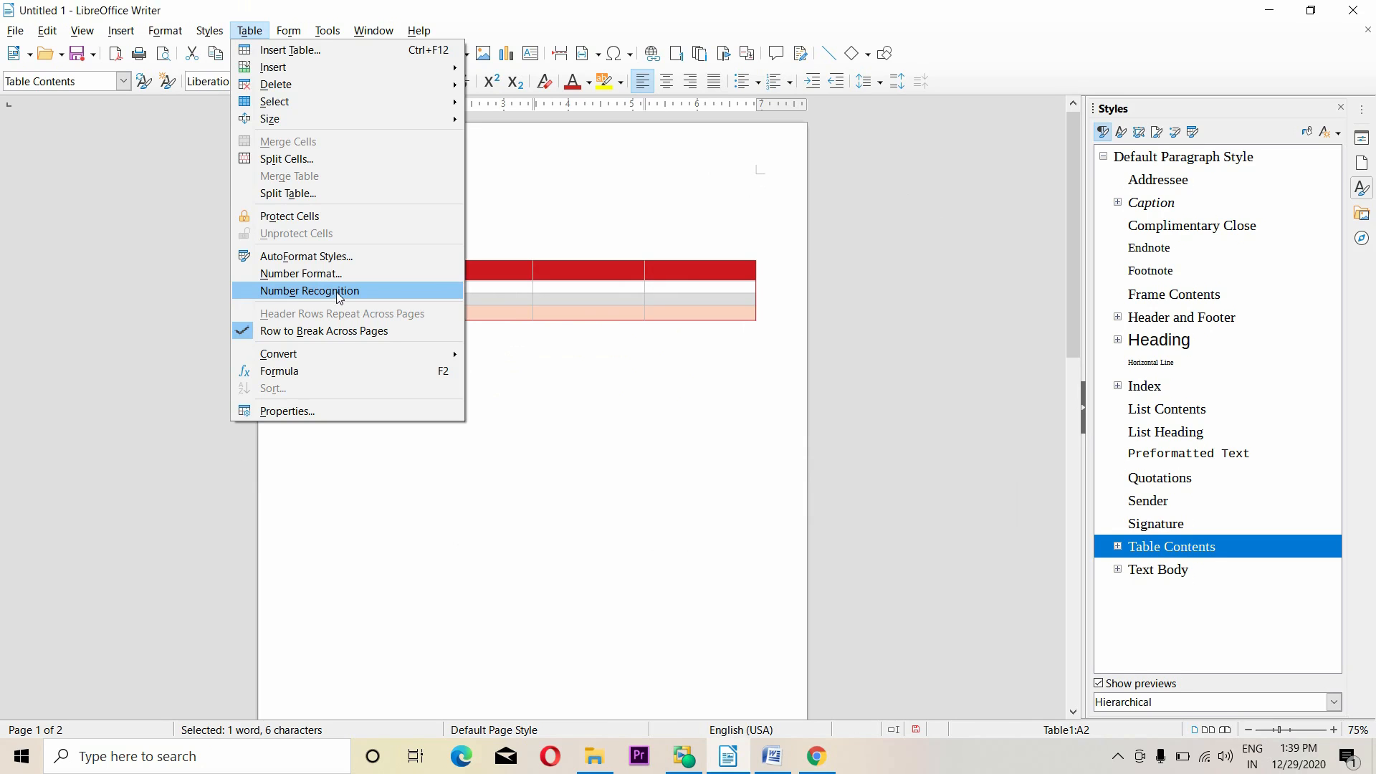
pyautogui.click(564, 470)
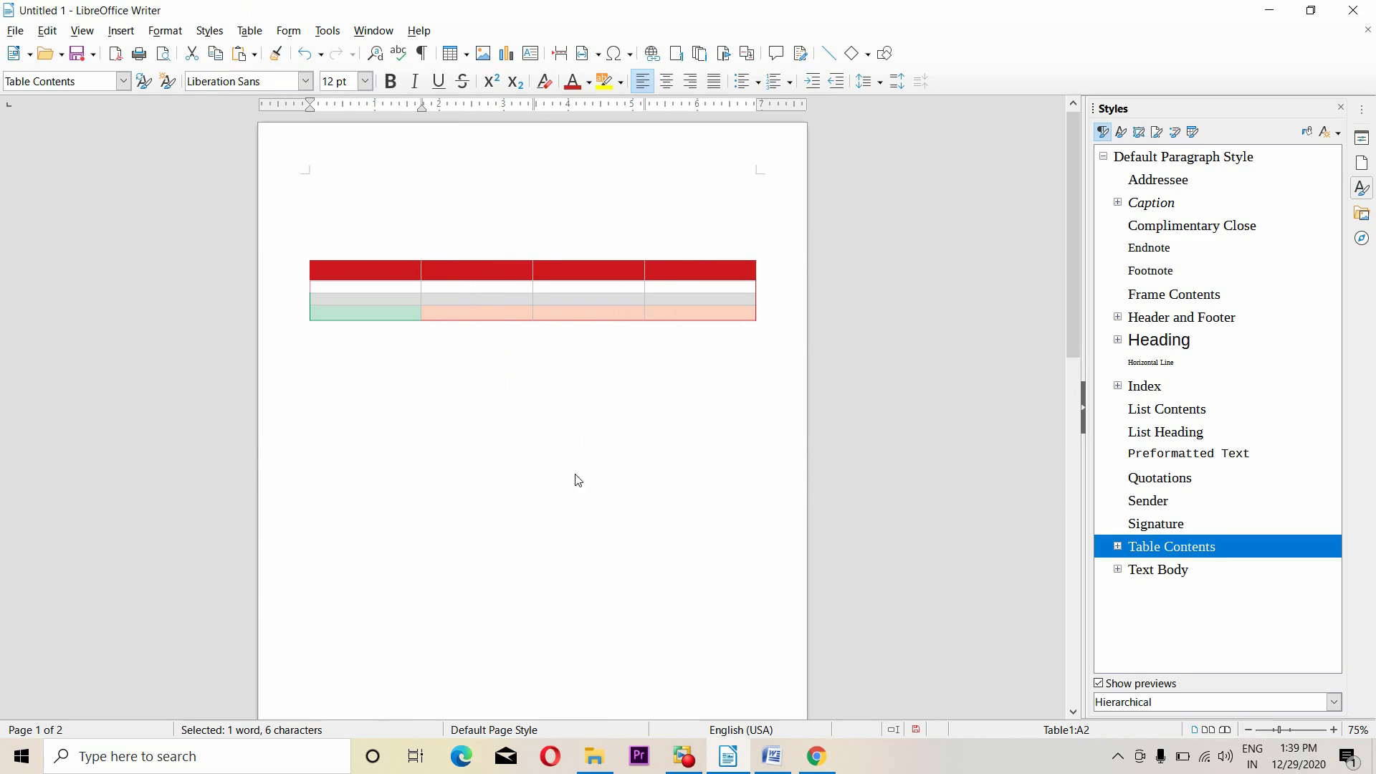
# Step: Check the Word notes on number recognition and row options, and compare the table commands available inside and outside the table
pyautogui.click(772, 757)
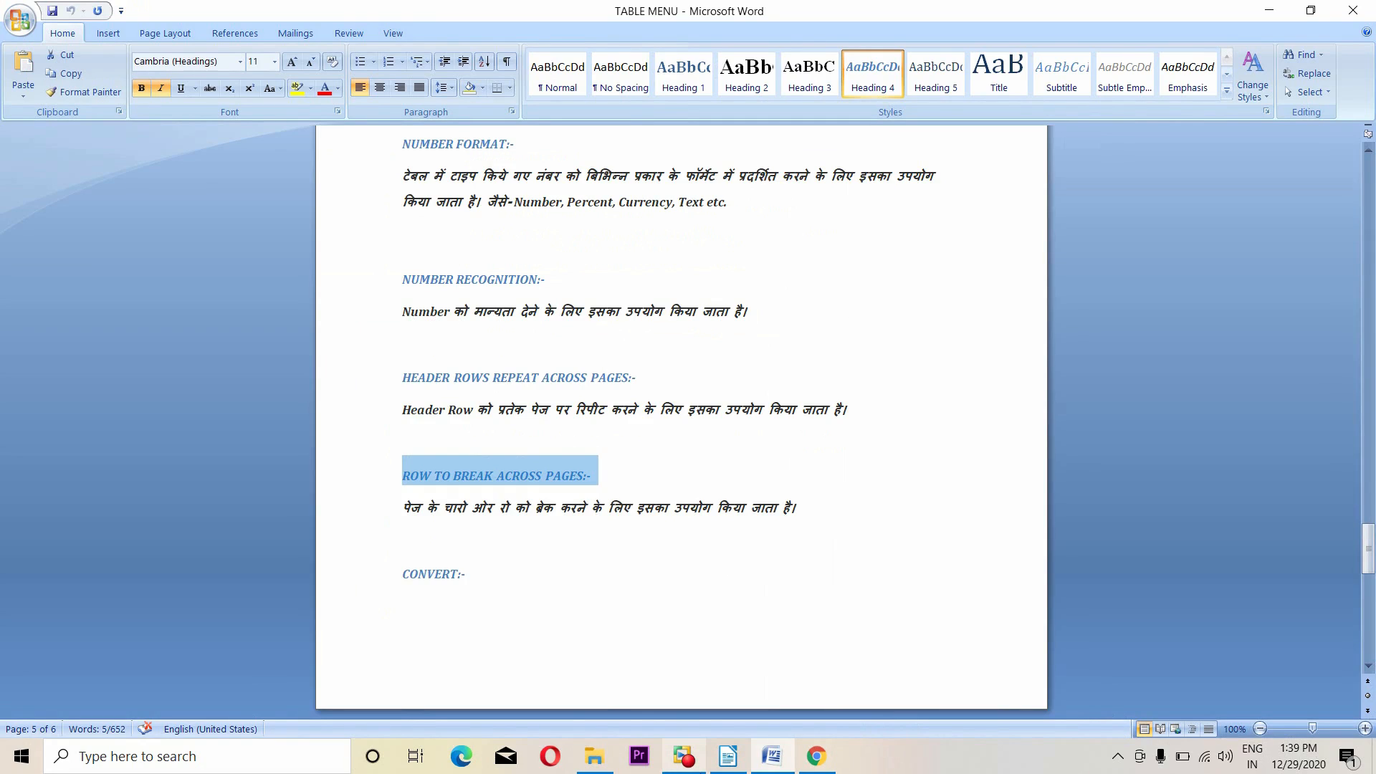
pyautogui.click(729, 756)
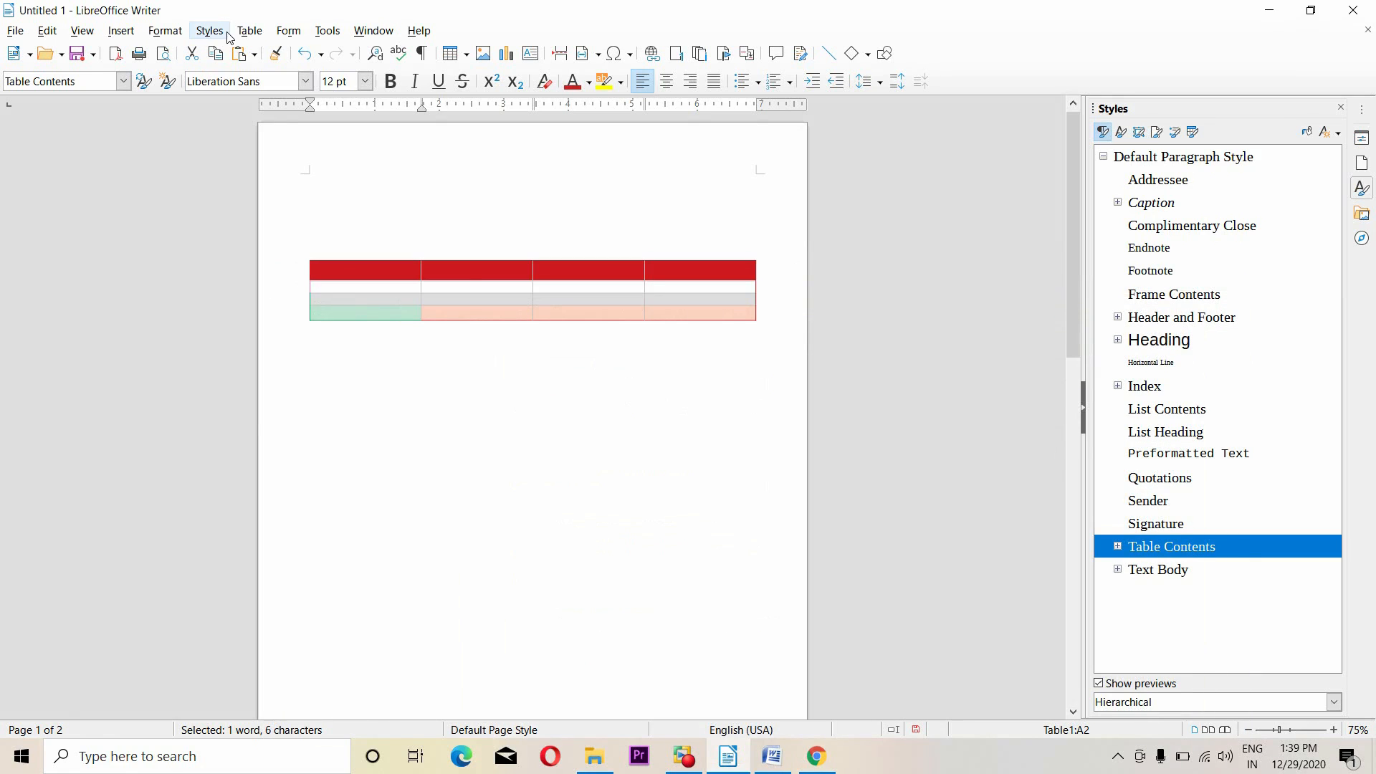
pyautogui.click(249, 31)
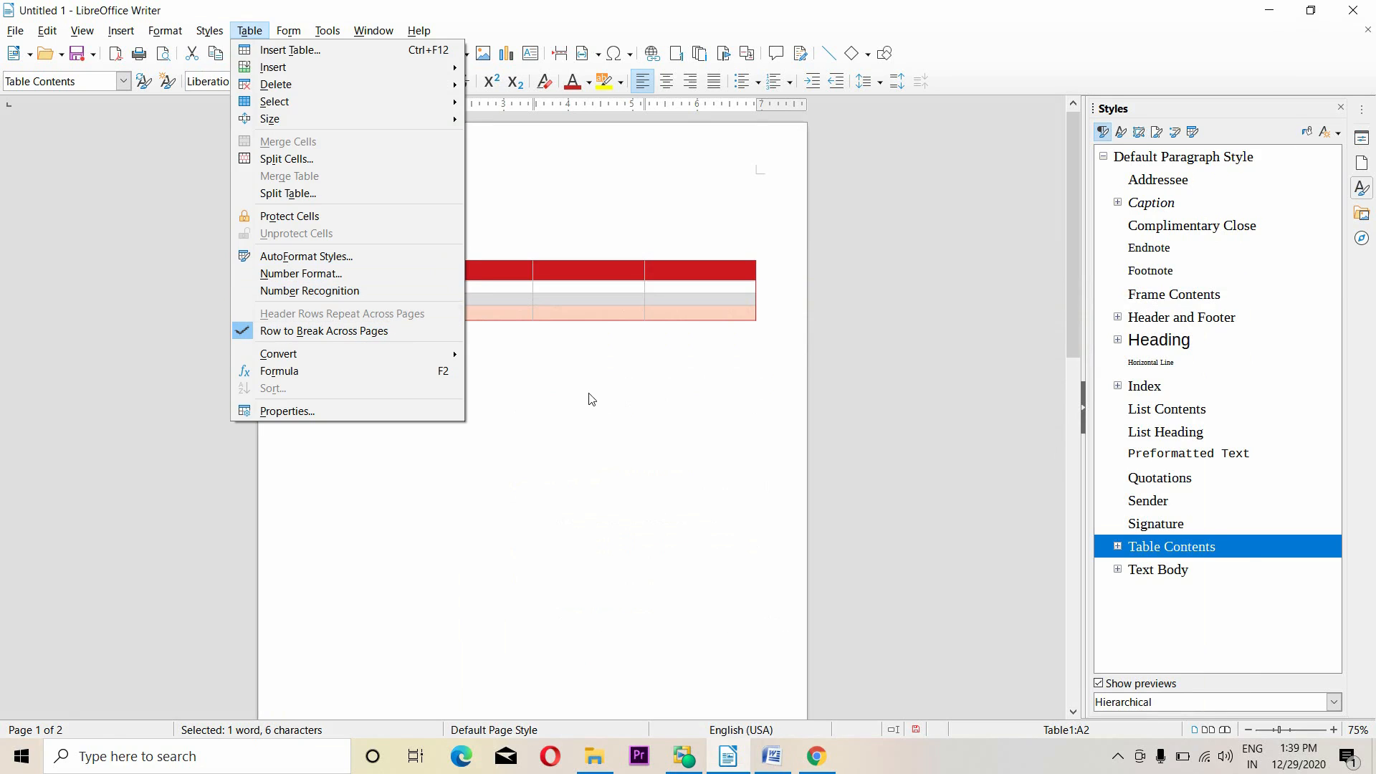
pyautogui.click(676, 413)
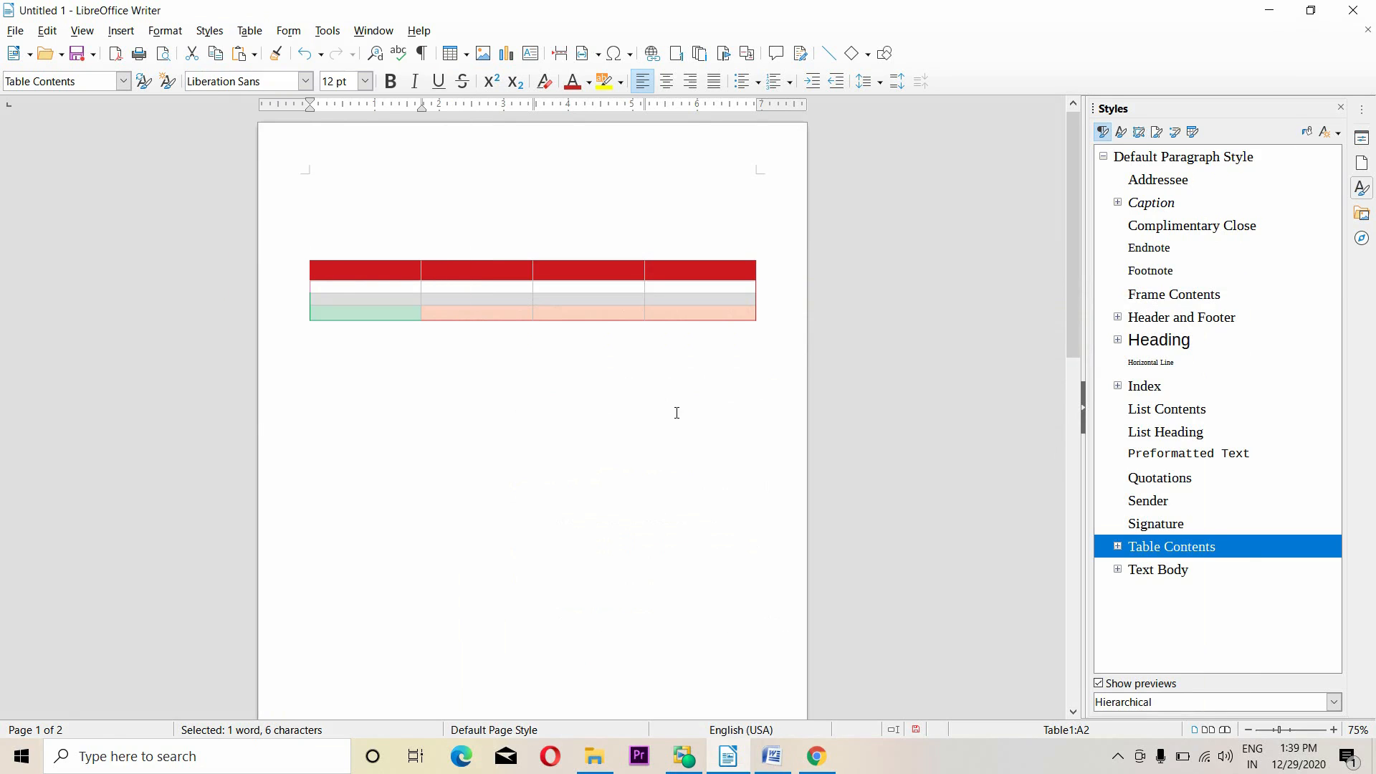
pyautogui.click(328, 142)
pyautogui.click(246, 31)
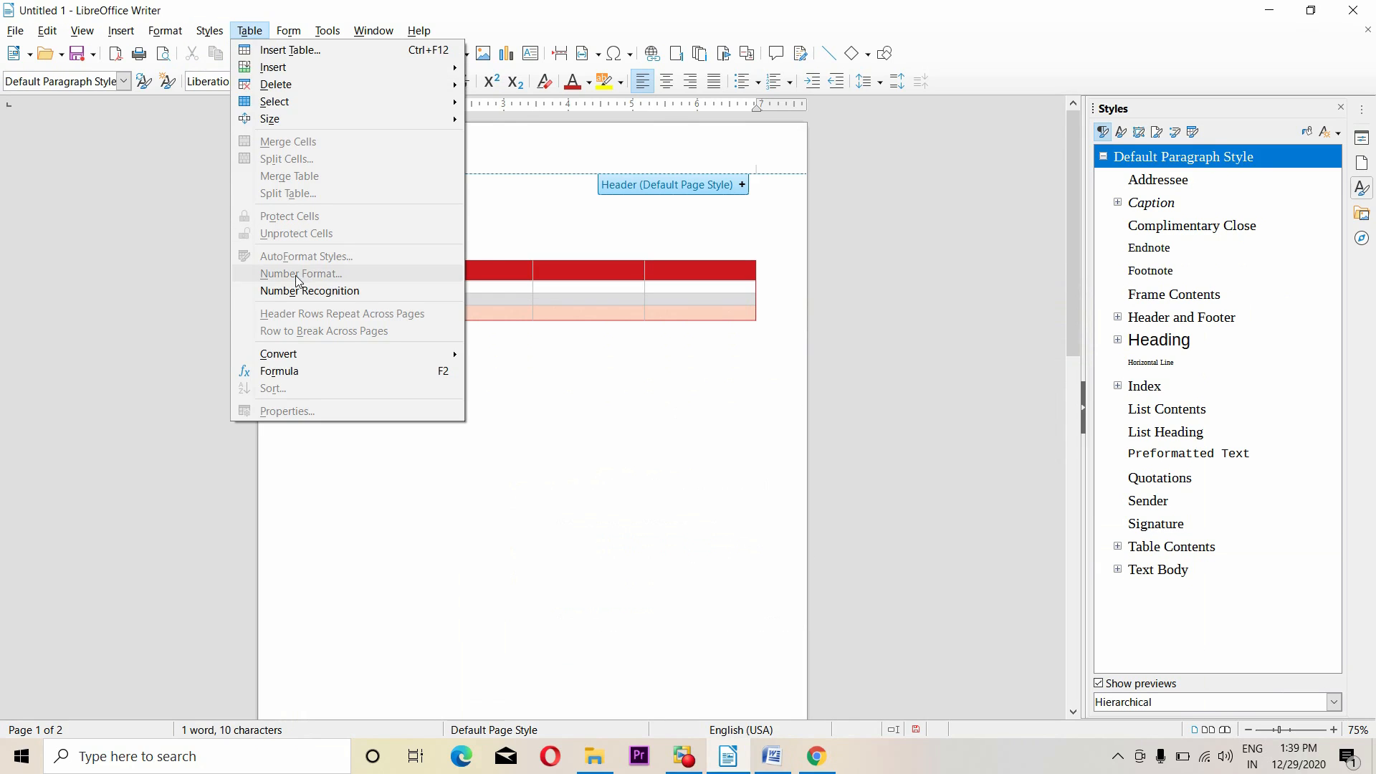
pyautogui.click(599, 158)
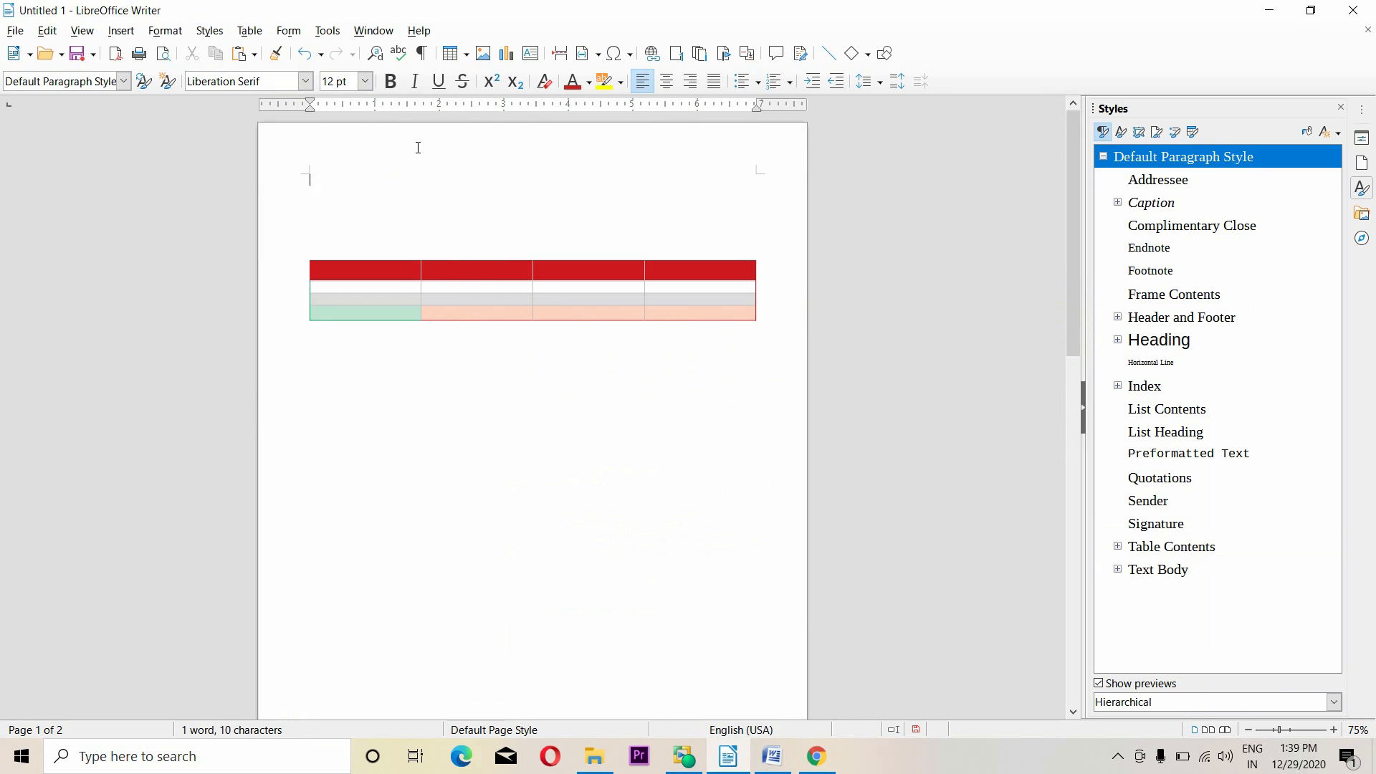
pyautogui.click(249, 31)
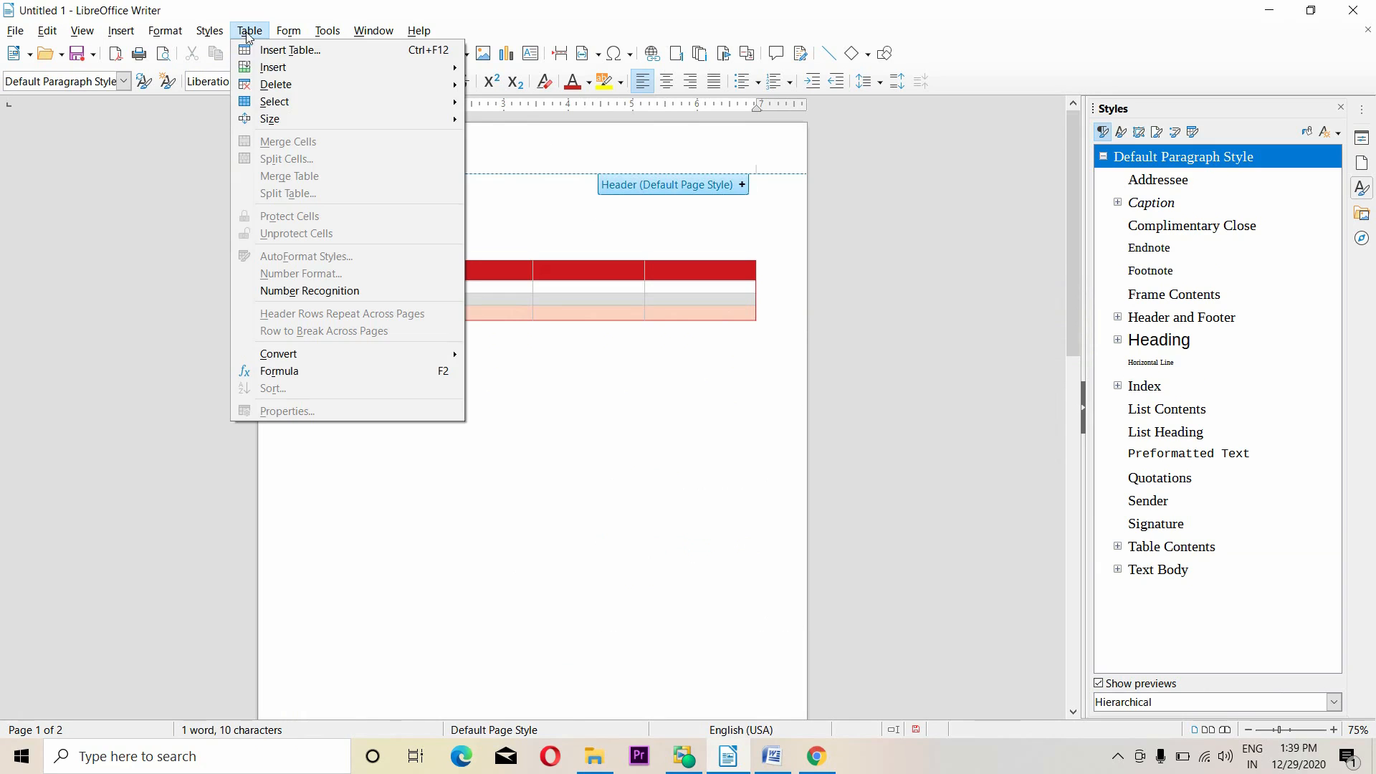
pyautogui.click(568, 393)
pyautogui.click(353, 291)
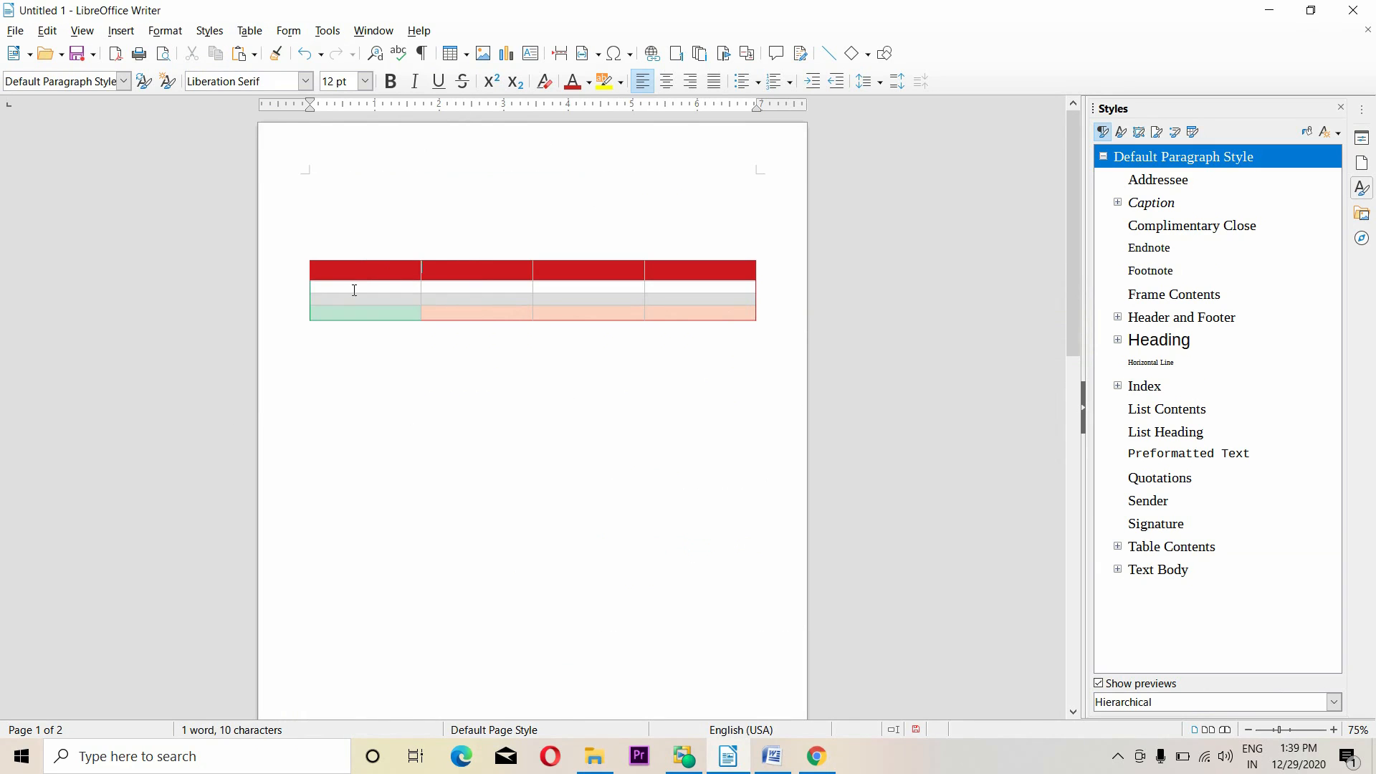
pyautogui.click(249, 31)
pyautogui.click(725, 617)
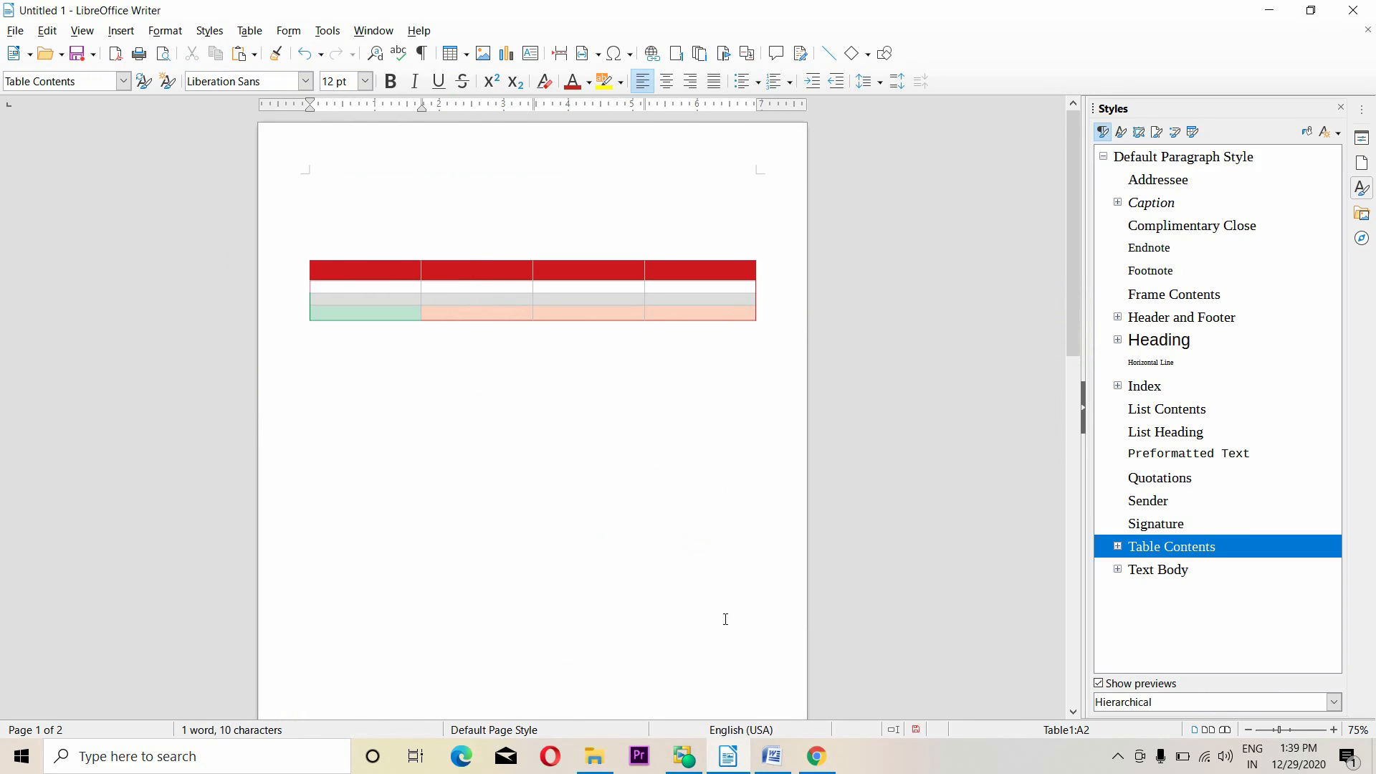
# Step: Review the blog article's conversion section and the Word notes on Row to Break Across Pages, and check the table's Convert options in Writer
pyautogui.click(817, 756)
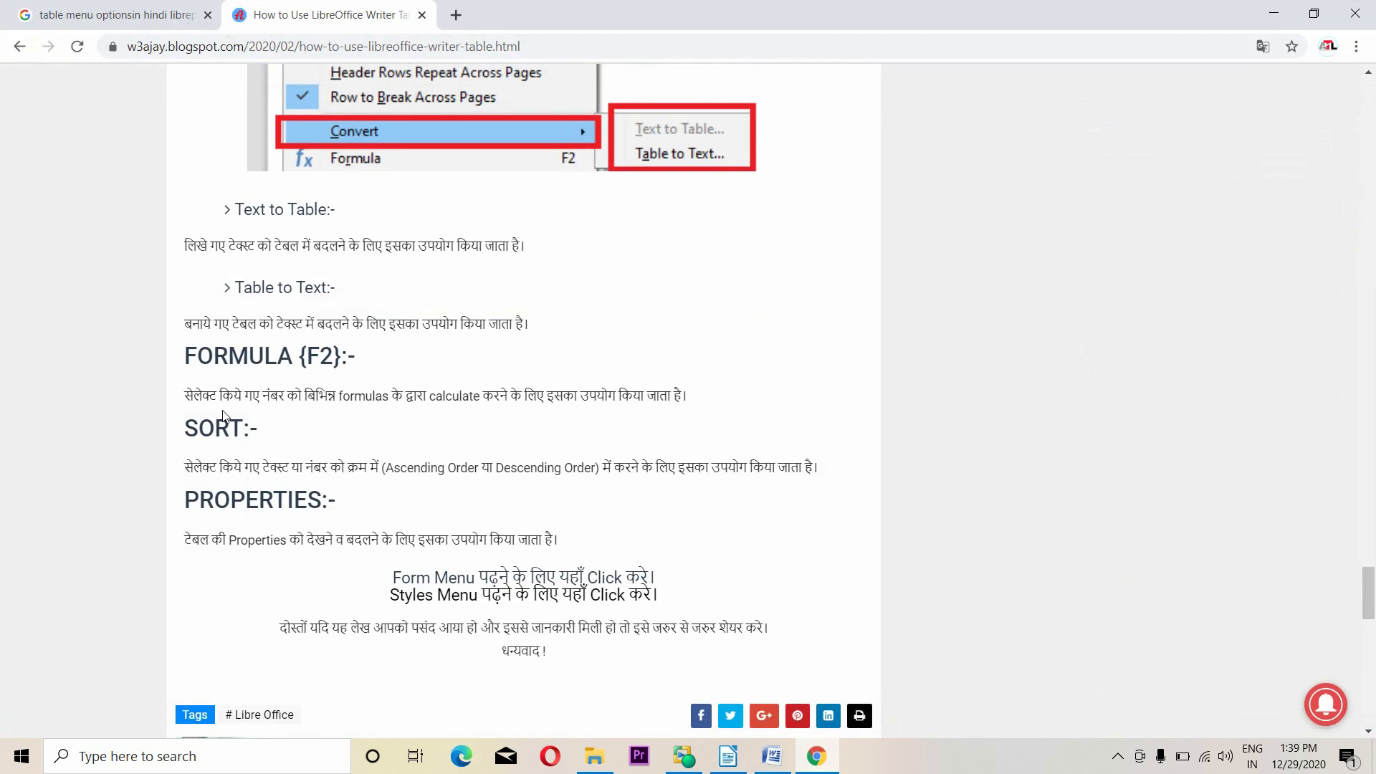
pyautogui.scroll(3, 331, 520)
pyautogui.scroll(-1, 331, 519)
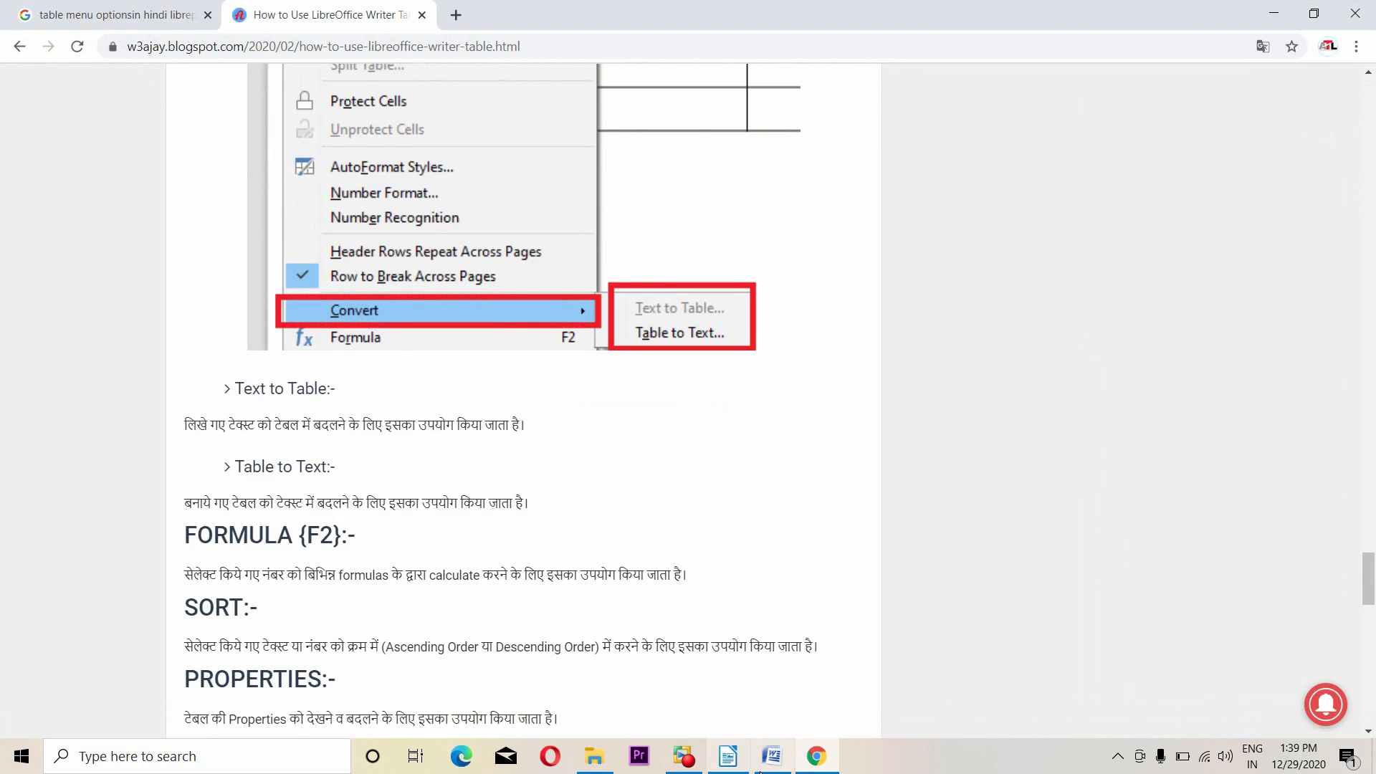
pyautogui.click(728, 756)
pyautogui.click(772, 756)
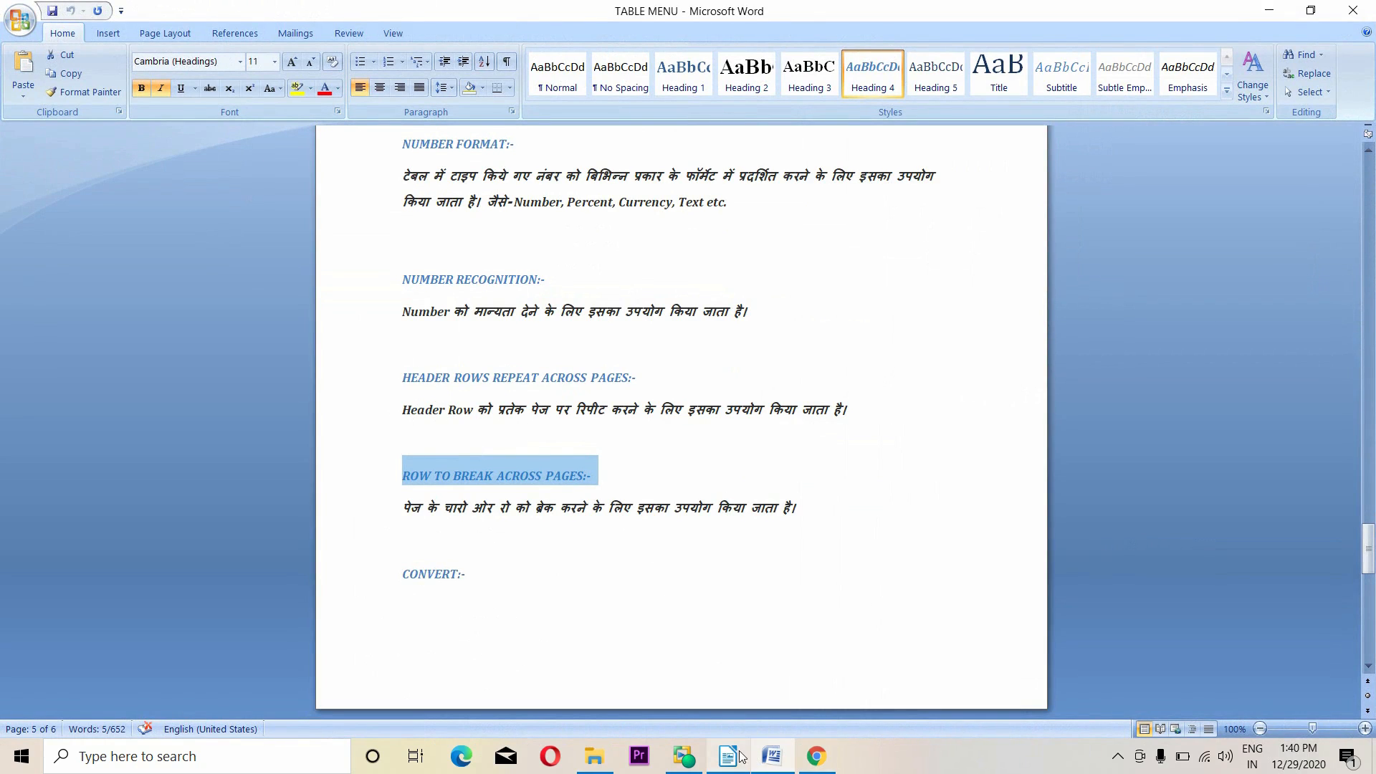
pyautogui.hotkey('alt', 'Tab')
pyautogui.click(249, 30)
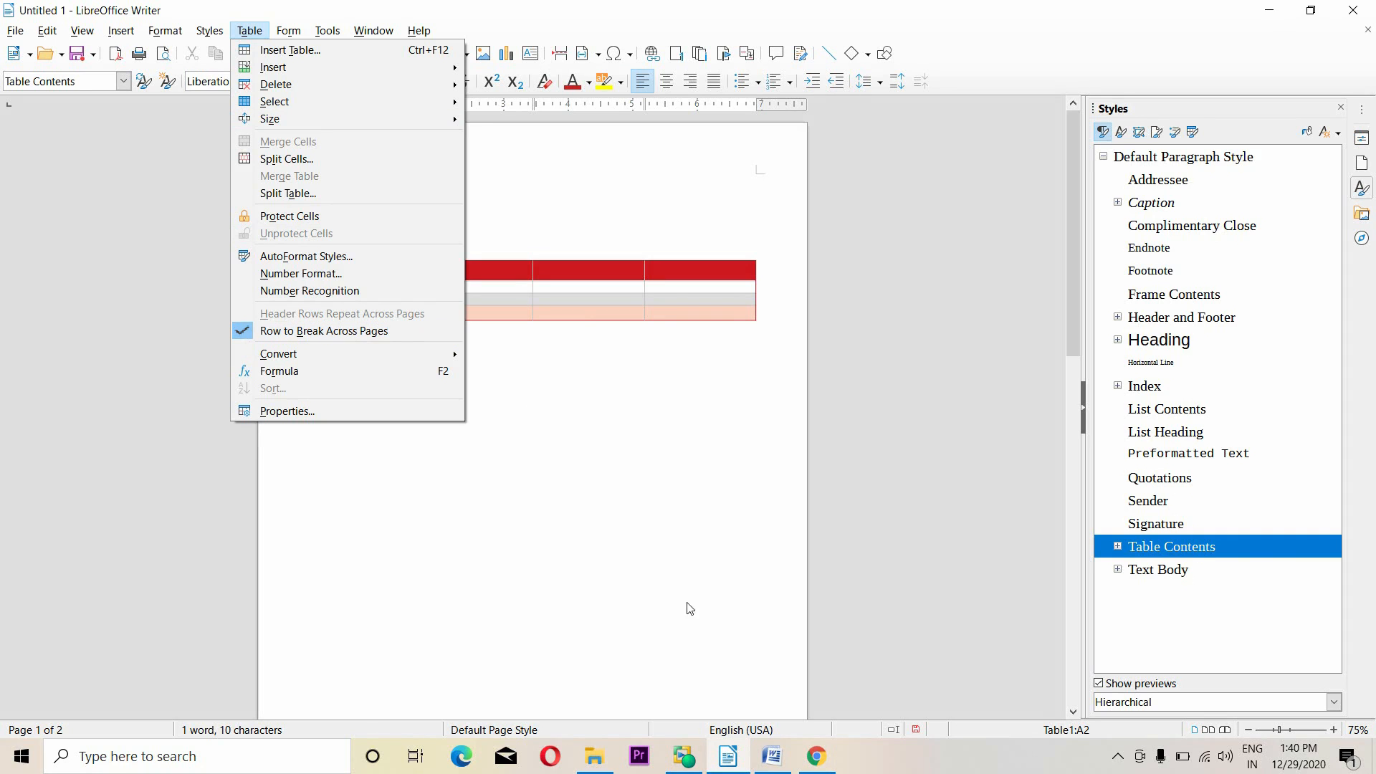
pyautogui.click(651, 541)
pyautogui.click(772, 756)
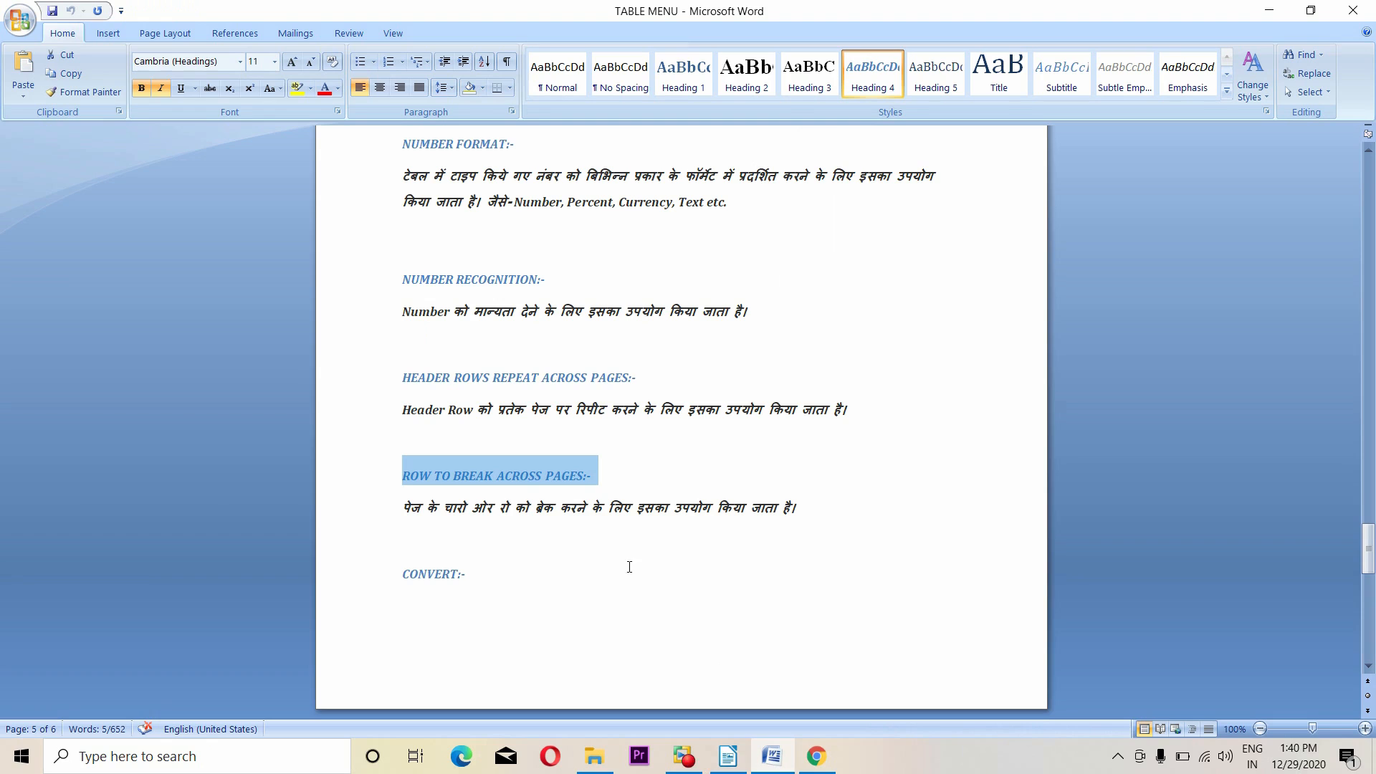
pyautogui.click(413, 515)
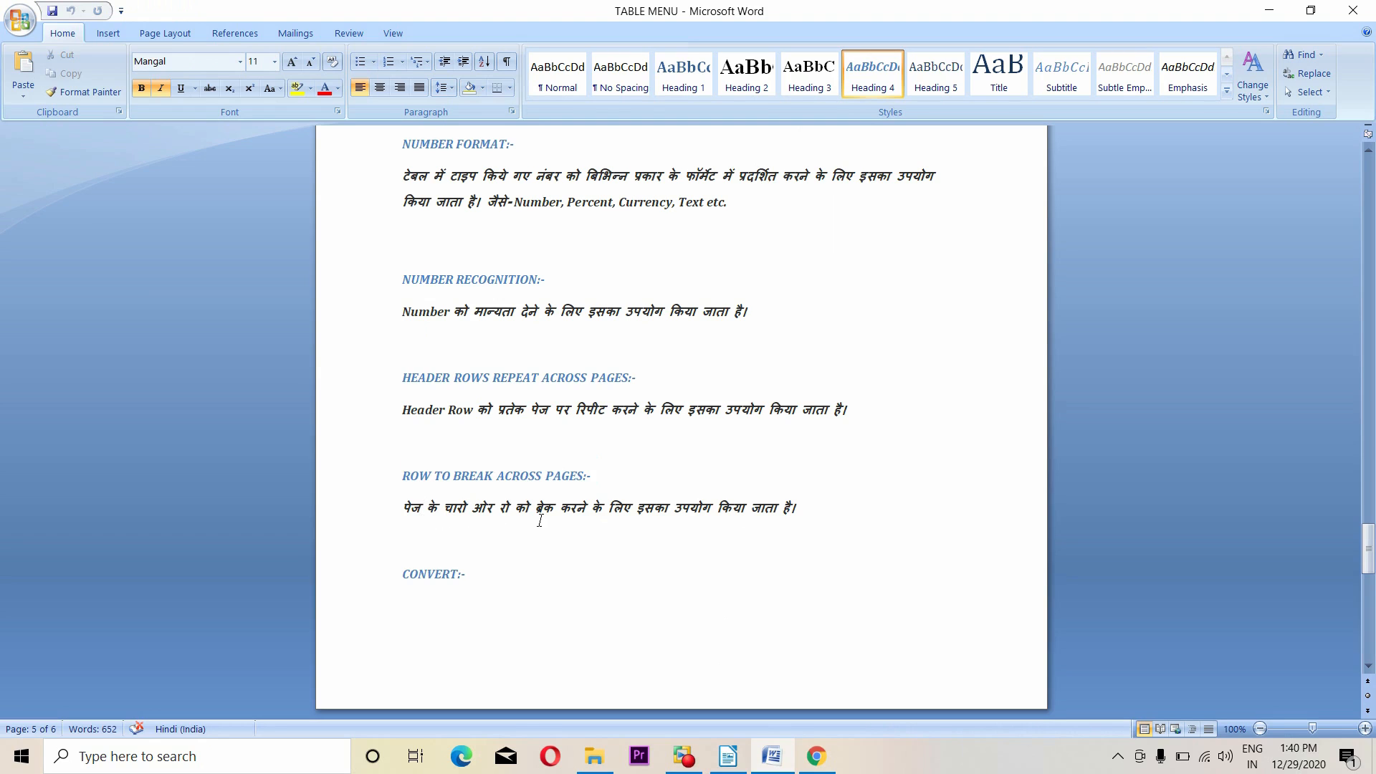
pyautogui.click(780, 756)
pyautogui.click(249, 30)
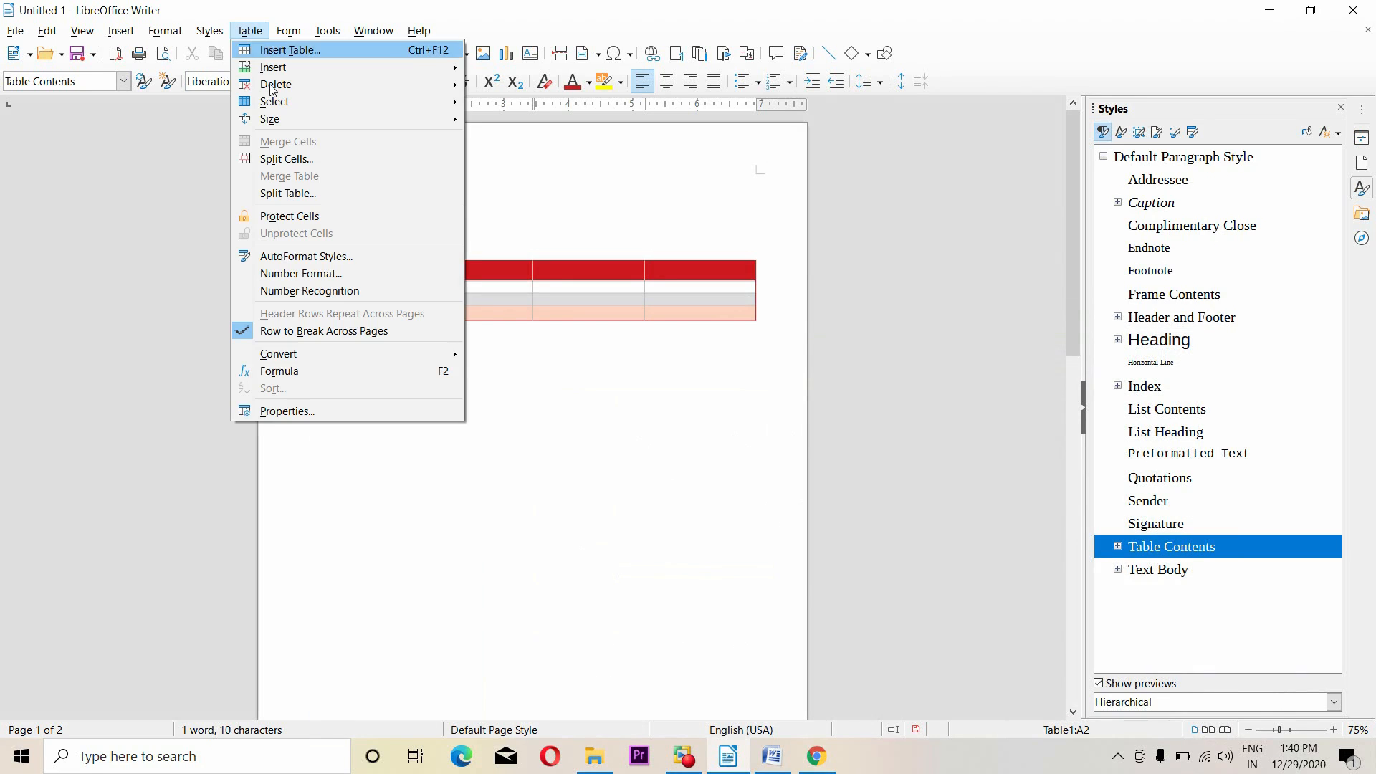
pyautogui.moveTo(304, 350)
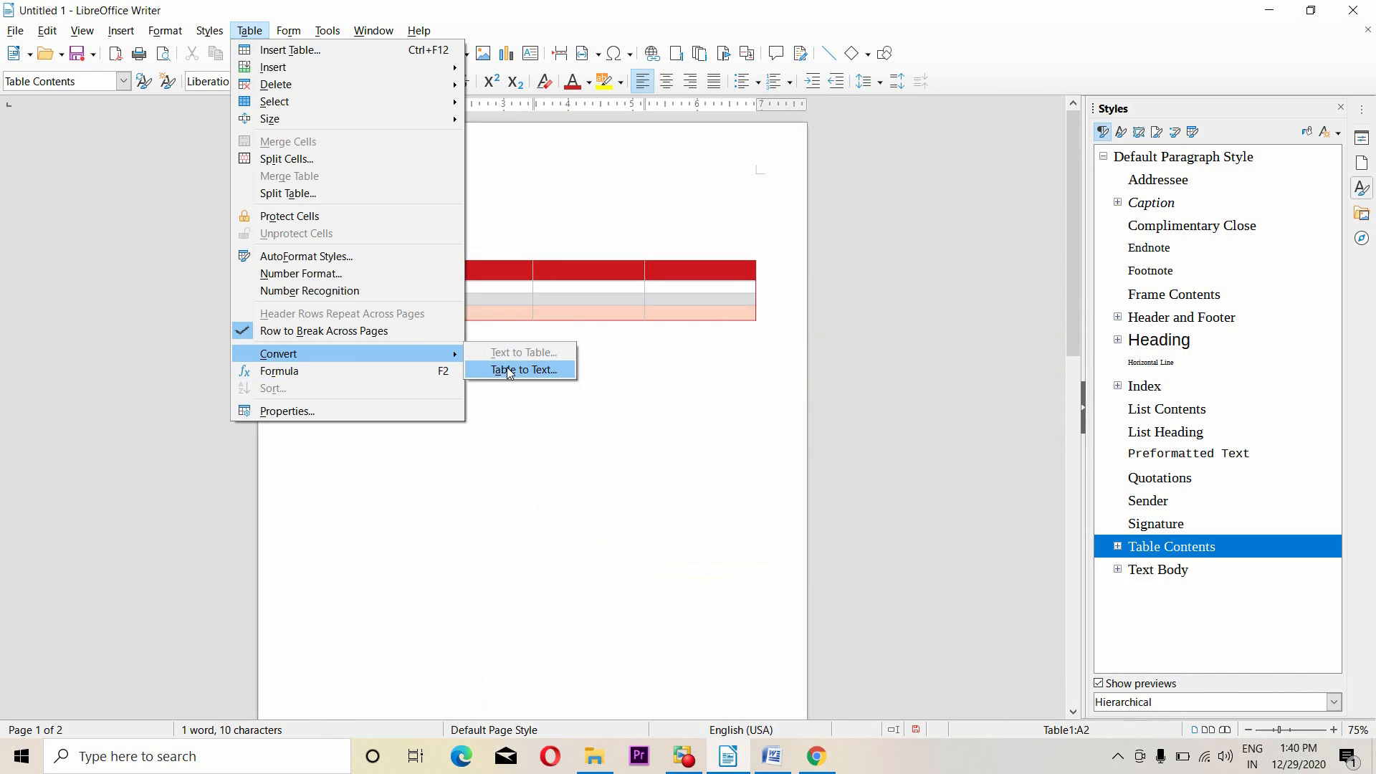
pyautogui.click(562, 351)
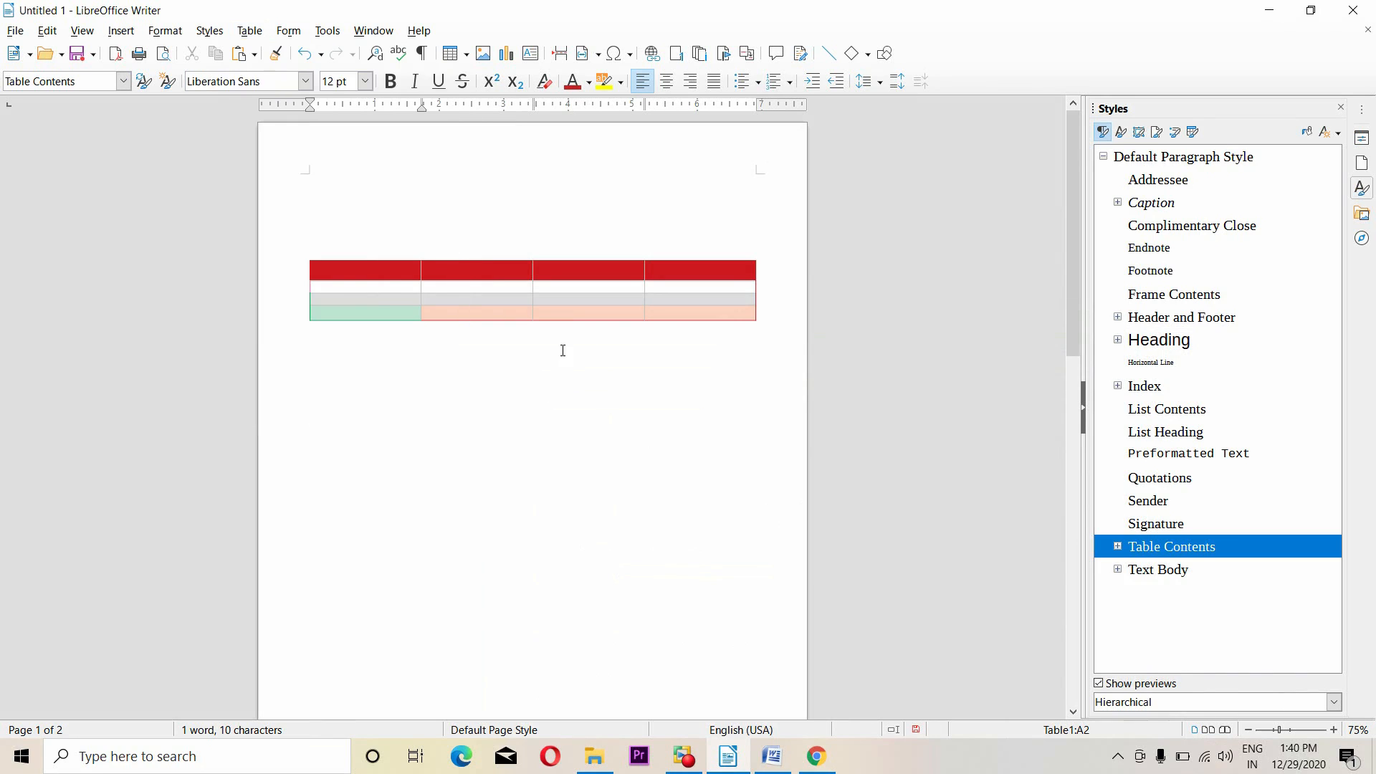
# Step: Fill the first column's three cells below the header with the sample text dfgtht, fgf and fgdfg
pyautogui.write('dfgtht')
pyautogui.press('Down')
pyautogui.write('fgf')
pyautogui.click(336, 314)
pyautogui.write('fgdfg')
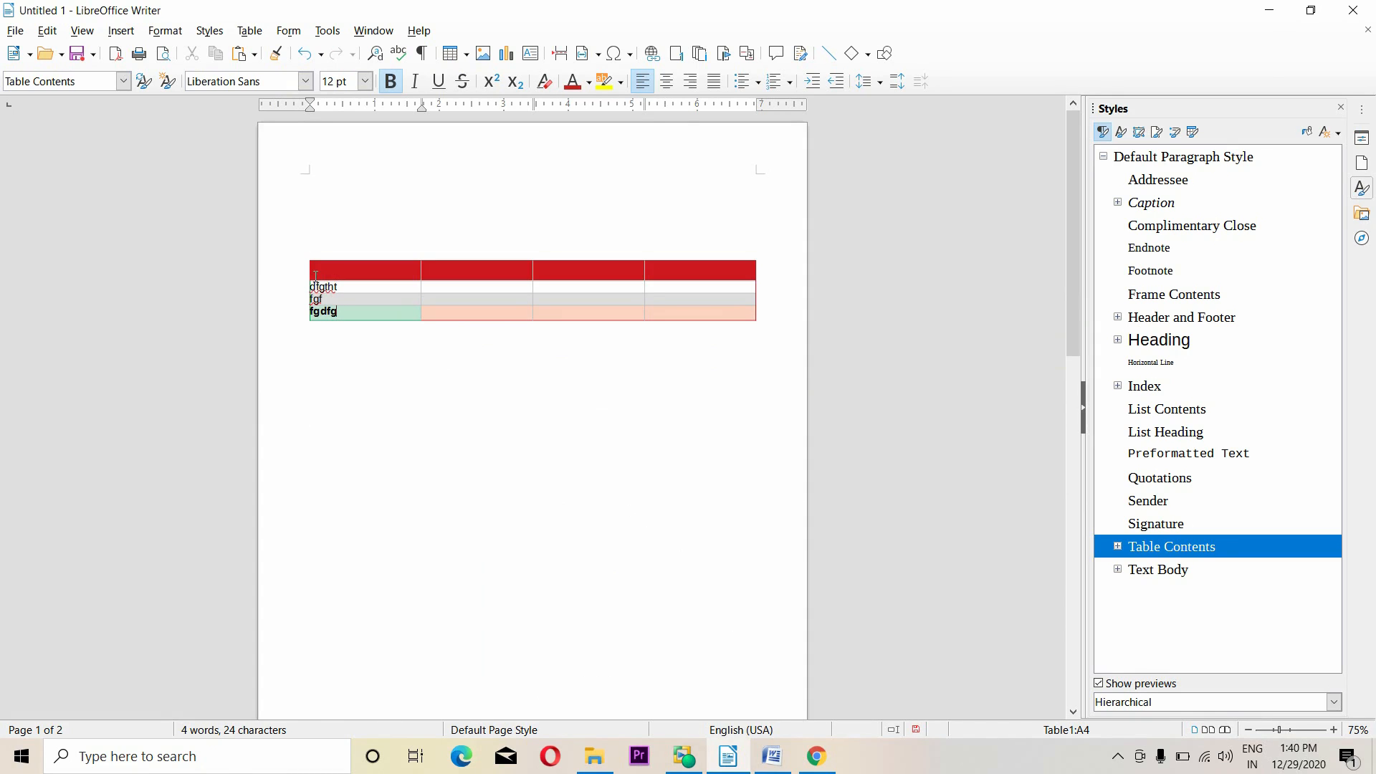
# Step: Select all four first-column cells and inspect the Text to Table conversion options without converting anything
pyautogui.click(250, 30)
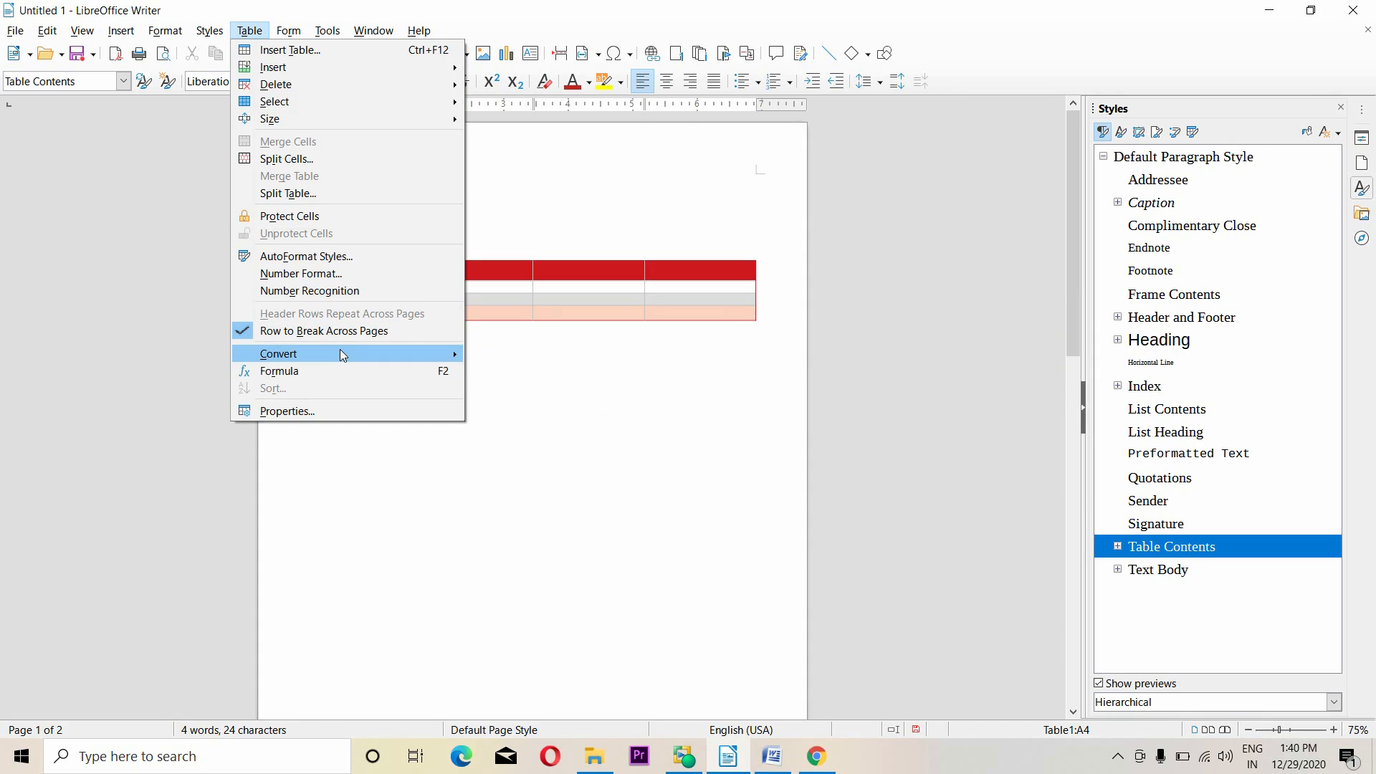
pyautogui.moveTo(441, 356)
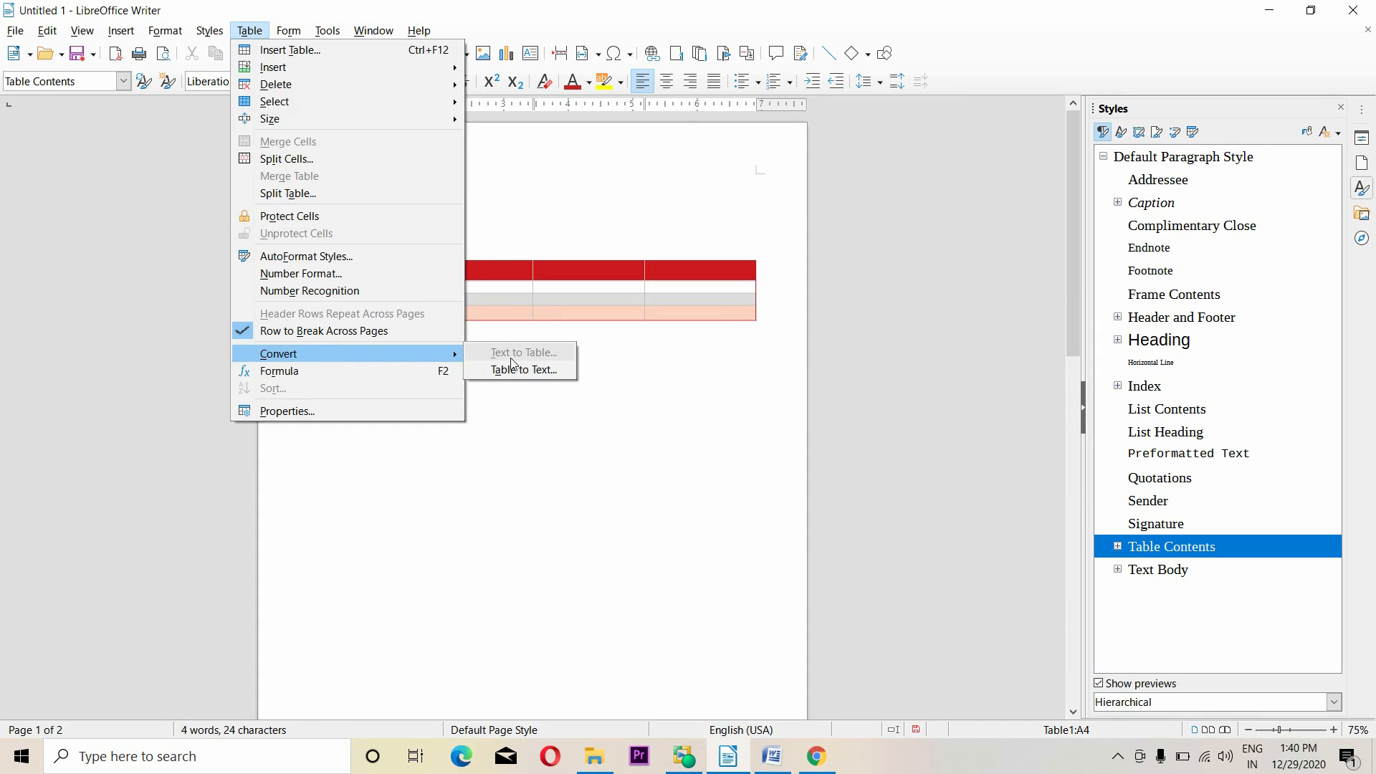
pyautogui.click(452, 307)
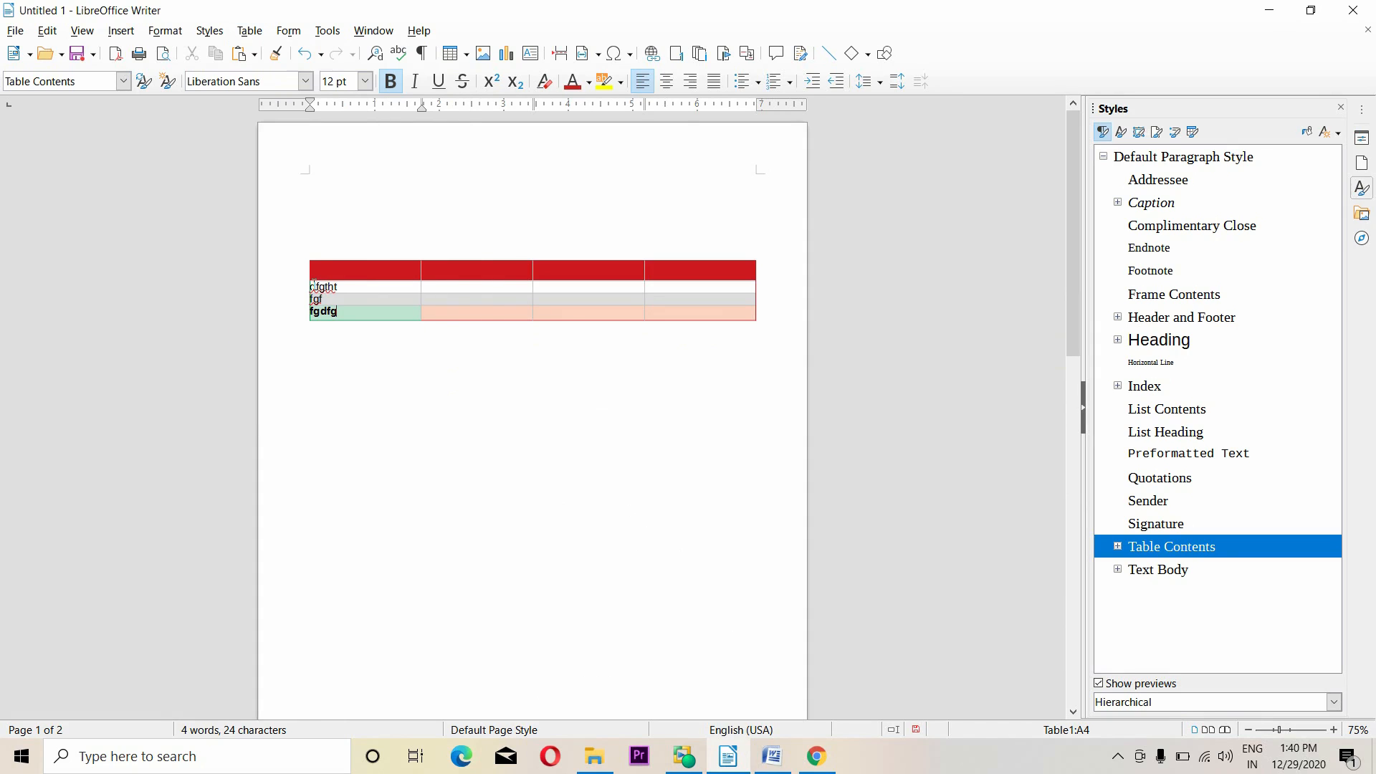
pyautogui.moveTo(313, 273); pyautogui.dragTo(390, 321)
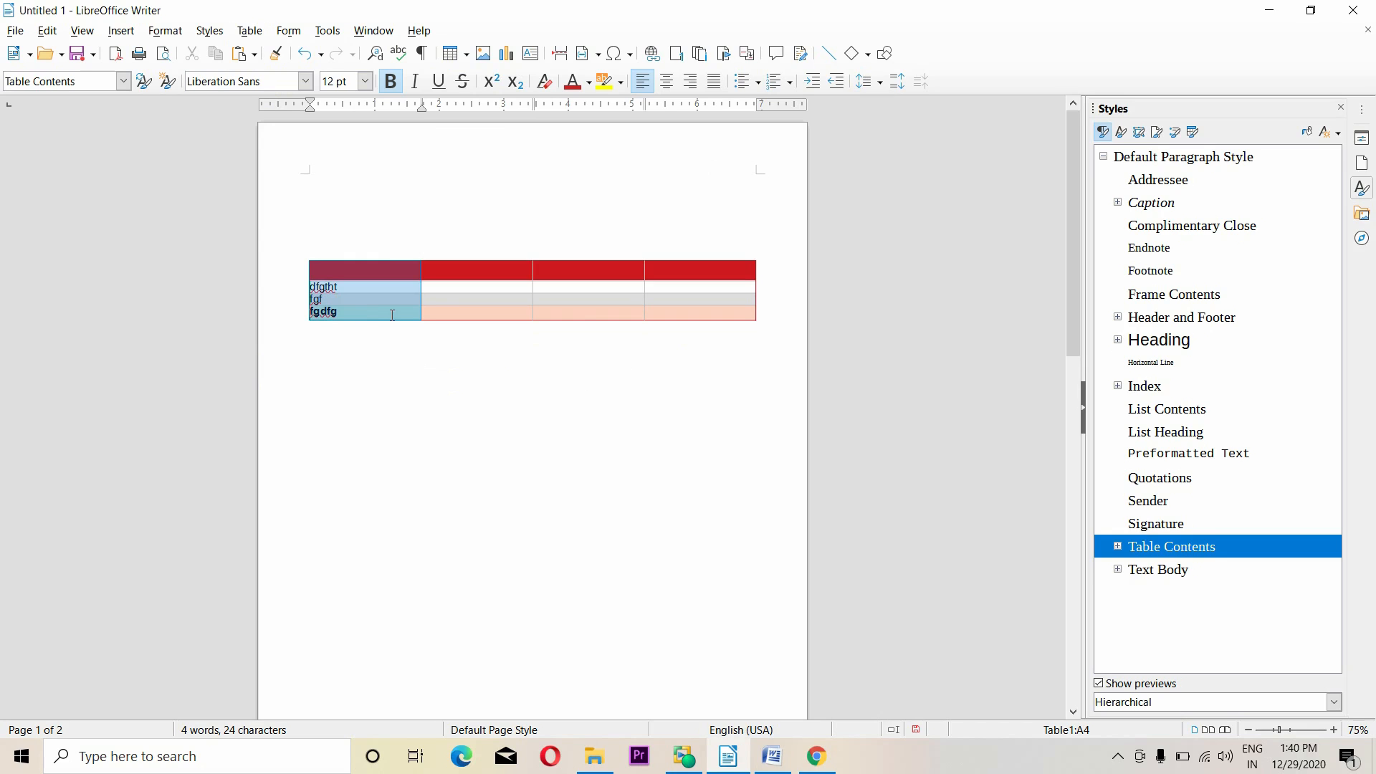
pyautogui.click(249, 31)
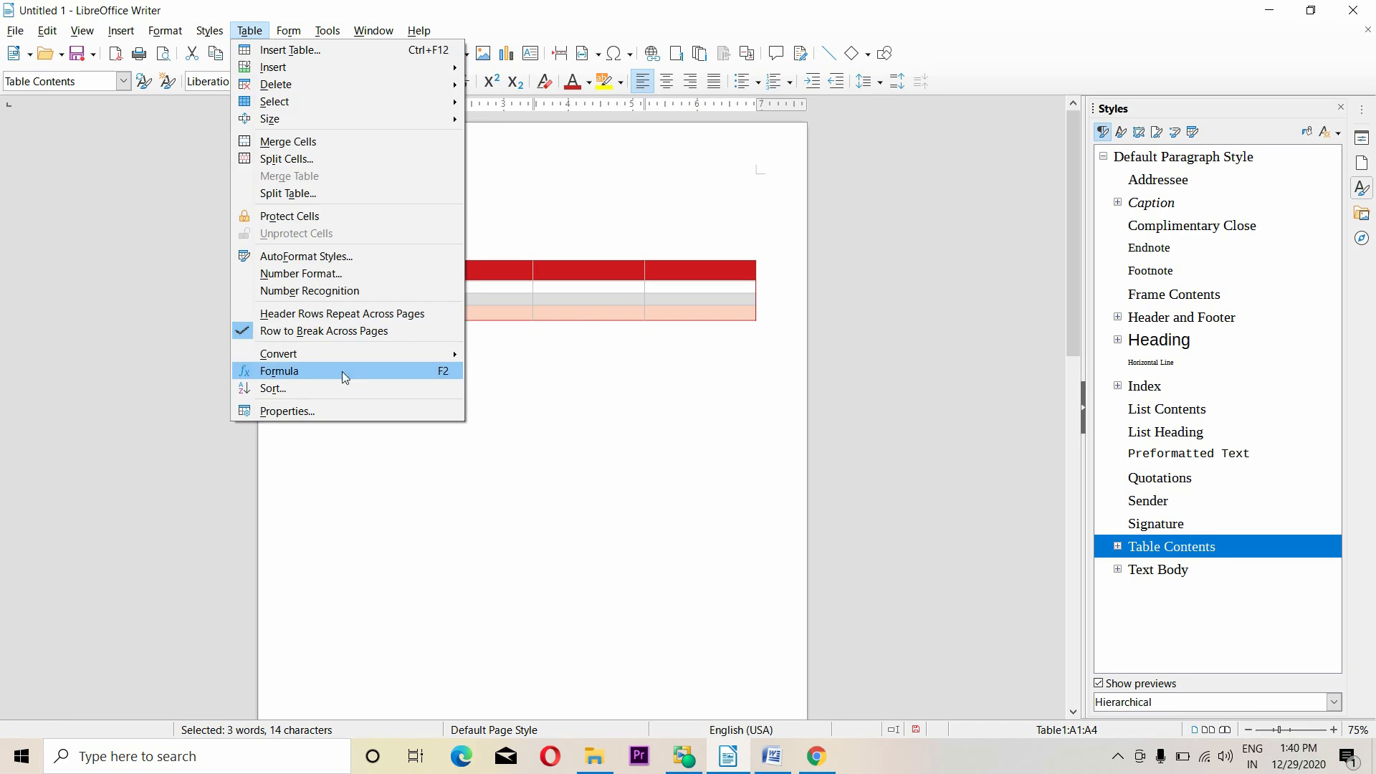
pyautogui.moveTo(360, 353)
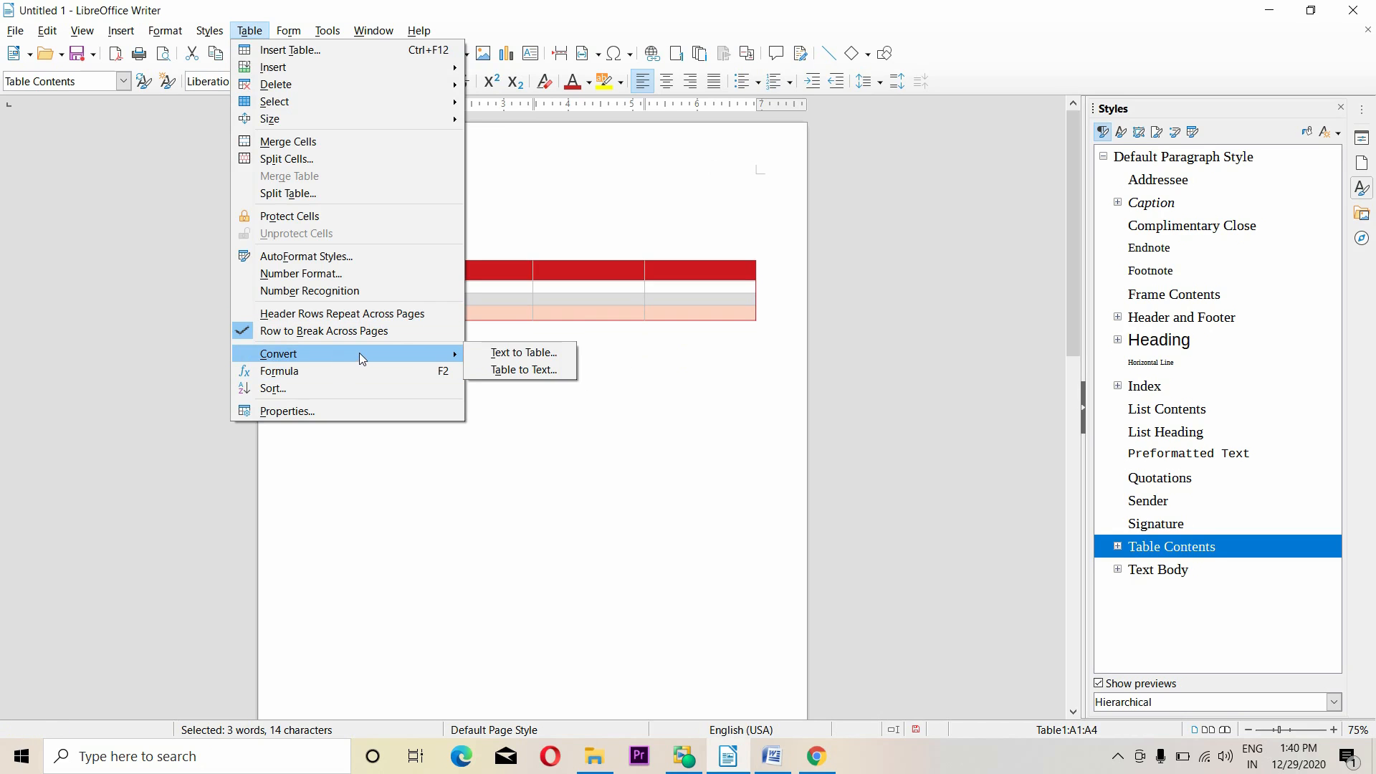
pyautogui.click(505, 352)
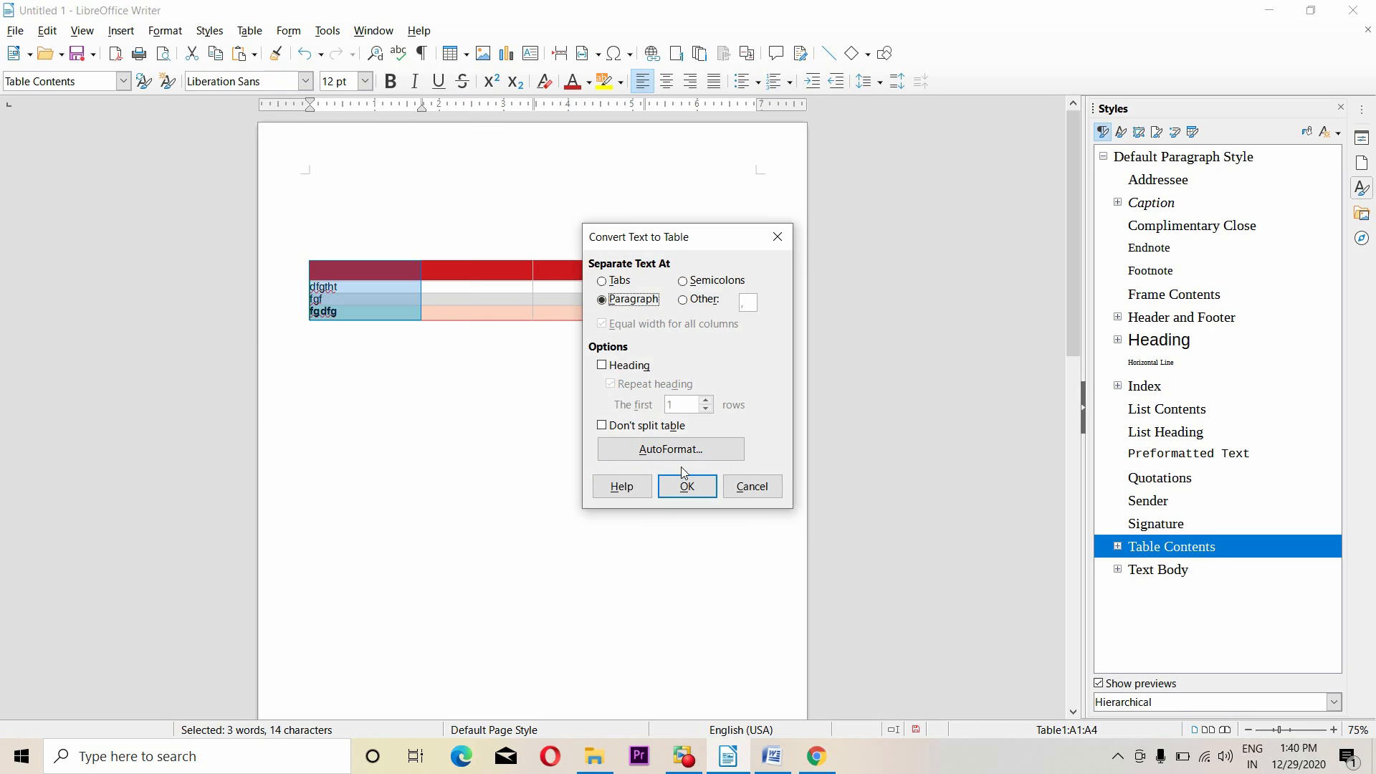
pyautogui.click(764, 494)
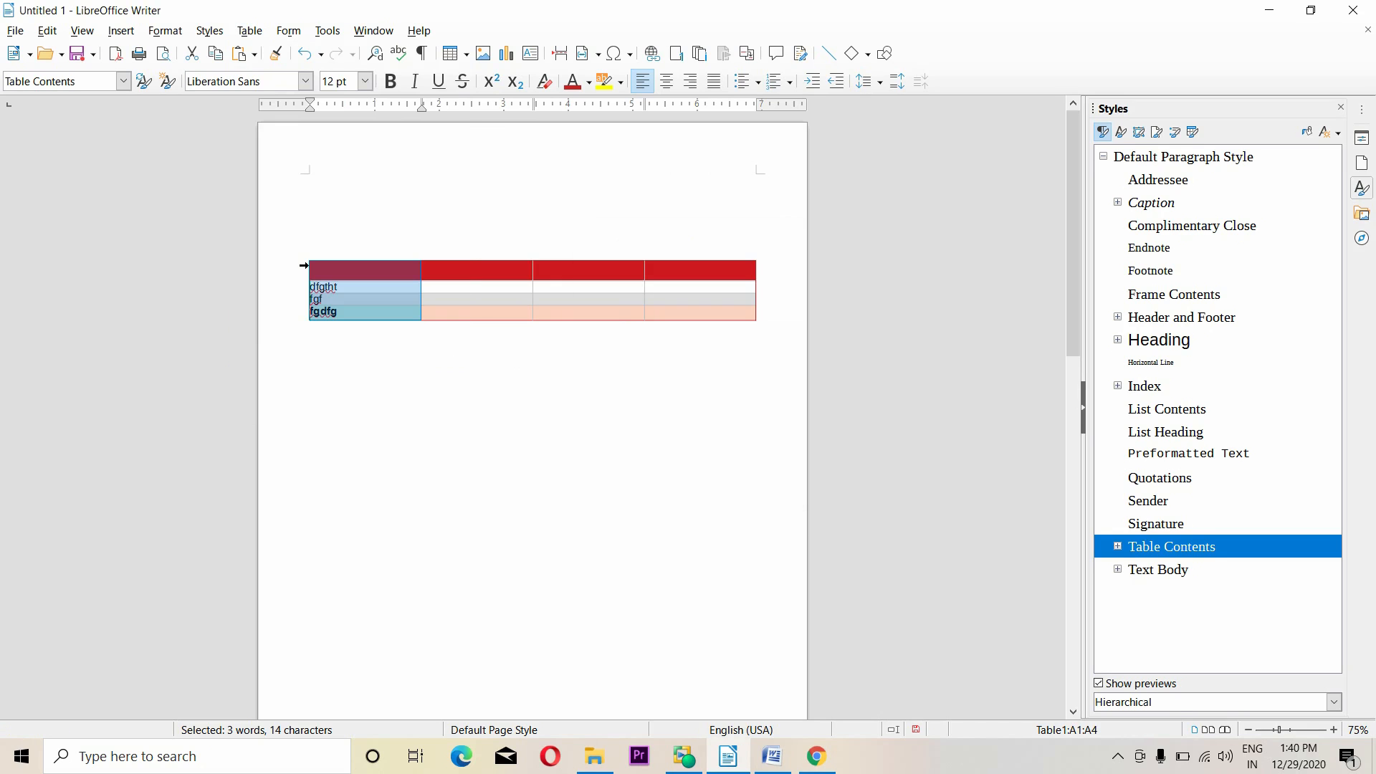
# Step: Convert the table to plain text, separating the text at paragraphs
pyautogui.click(210, 31)
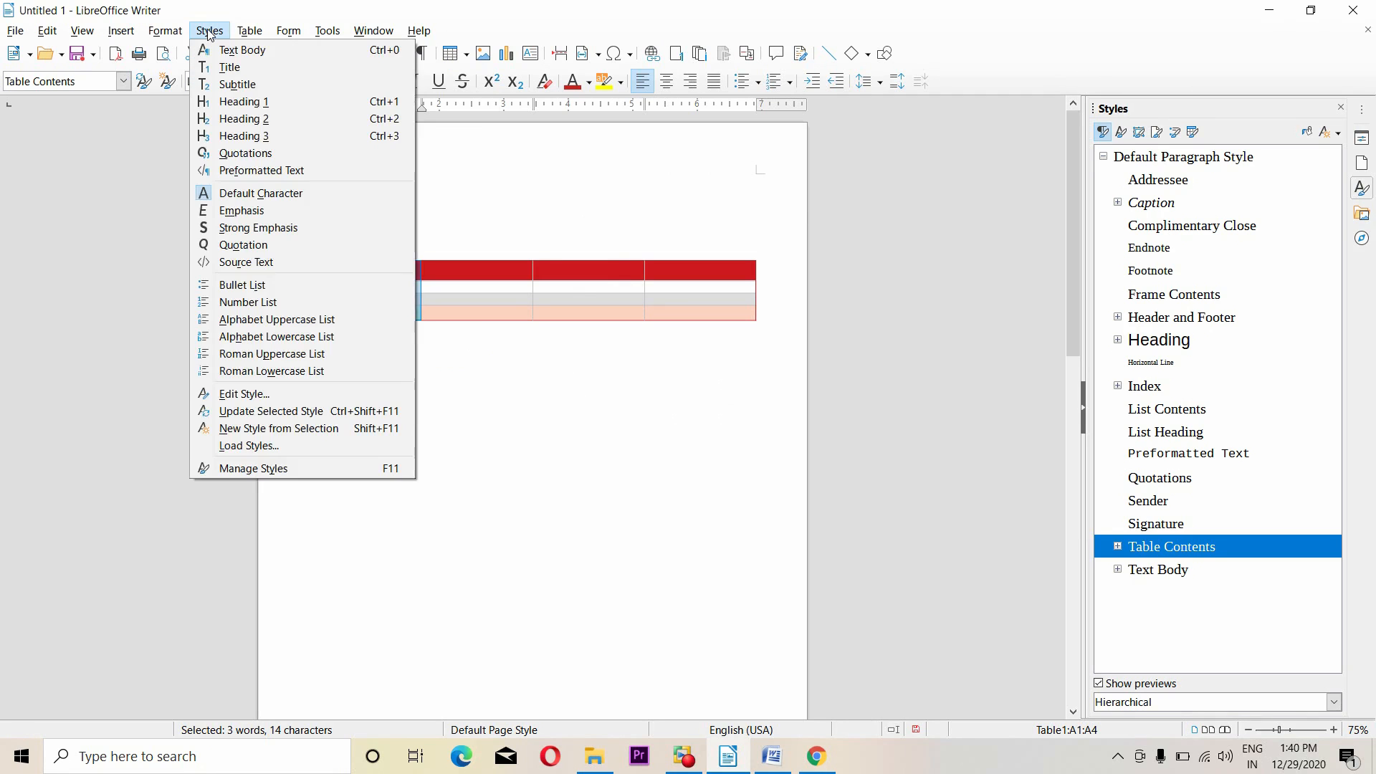
pyautogui.moveTo(249, 31)
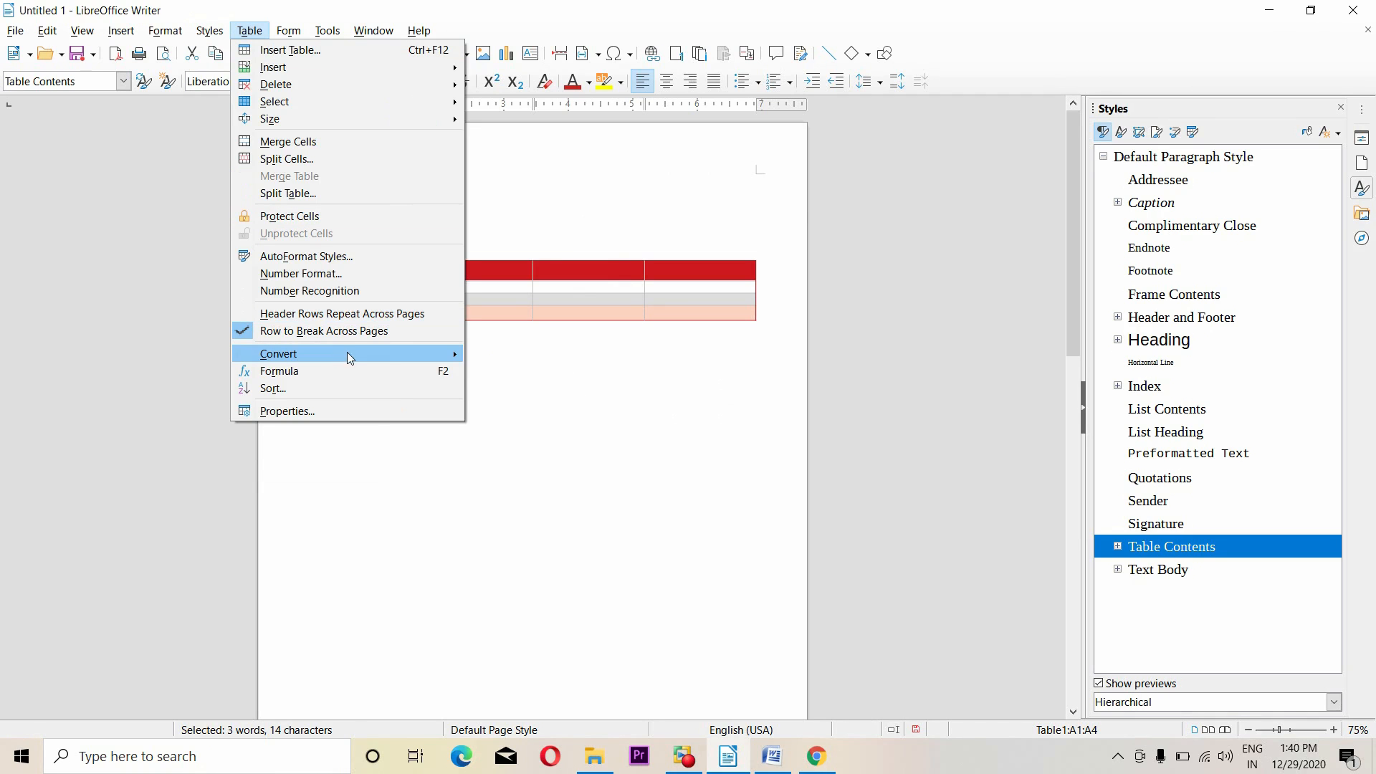
pyautogui.moveTo(348, 352)
pyautogui.click(517, 377)
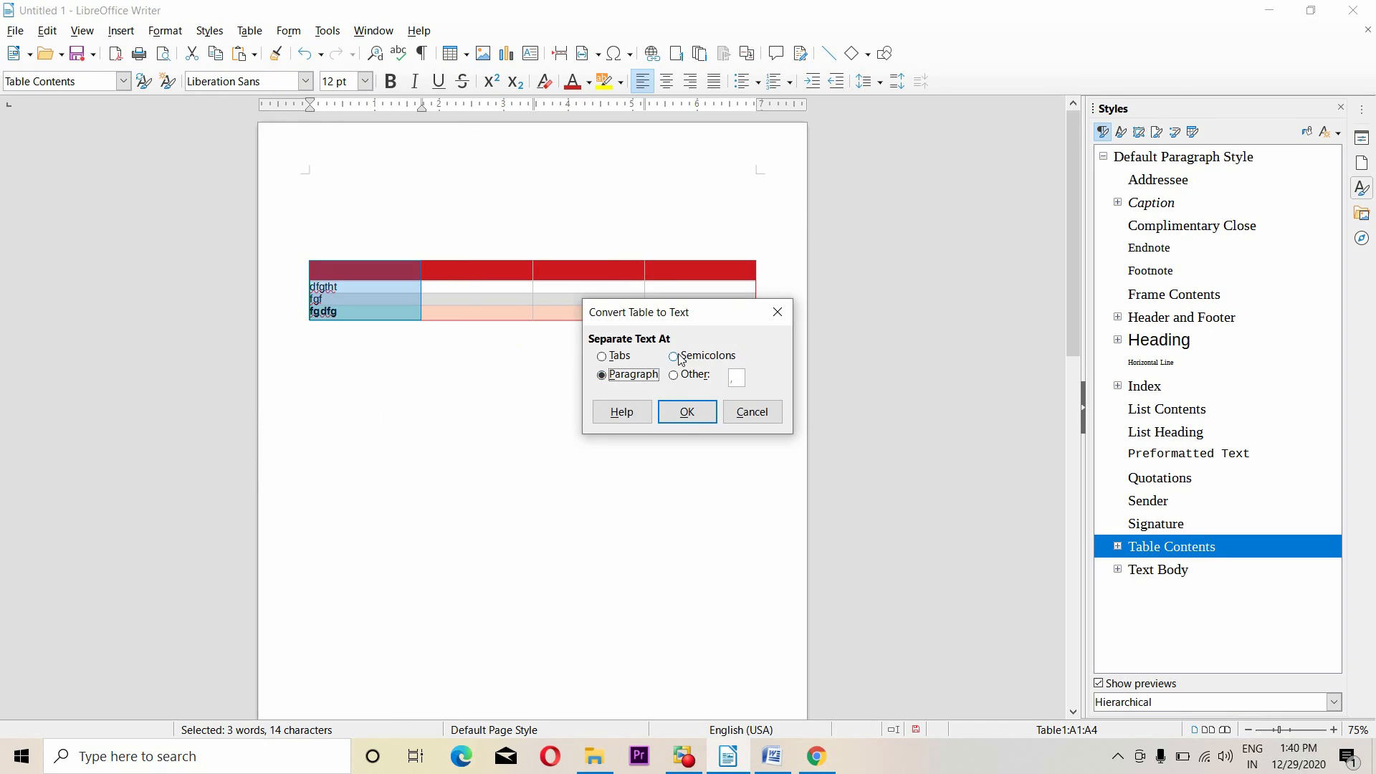
pyautogui.click(687, 415)
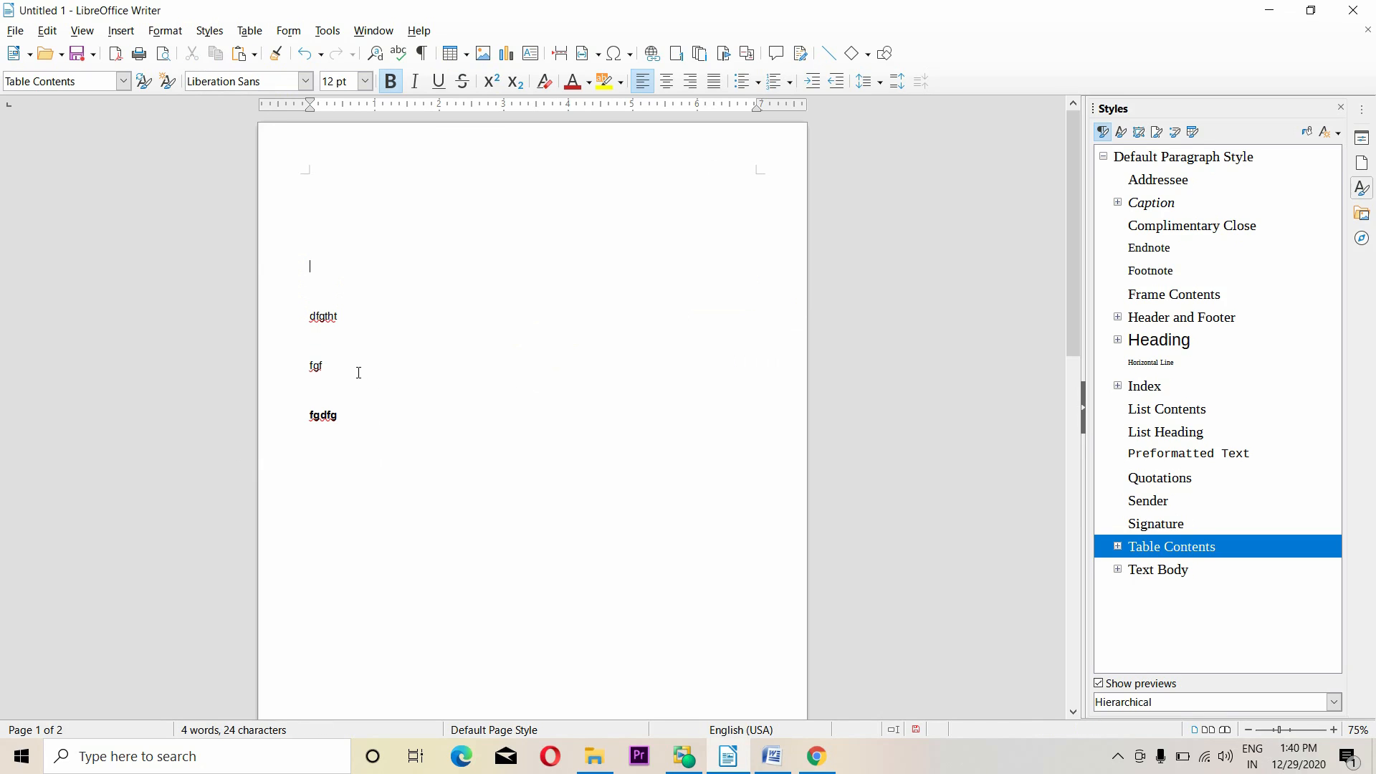
# Step: Set up a text-to-table conversion of the four lines, separated at paragraphs, with a repeating heading covering the first 4 rows
pyautogui.moveTo(312, 264); pyautogui.dragTo(384, 436)
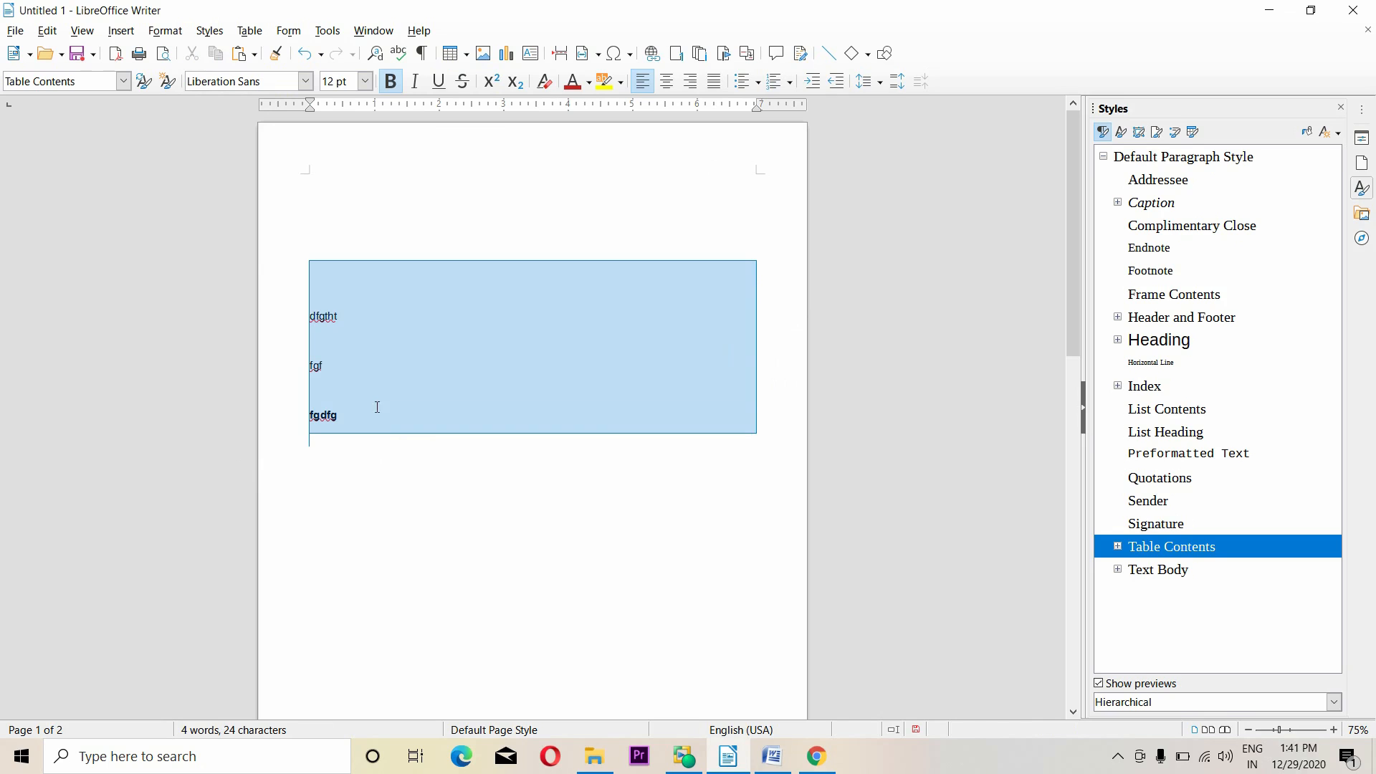
pyautogui.click(249, 31)
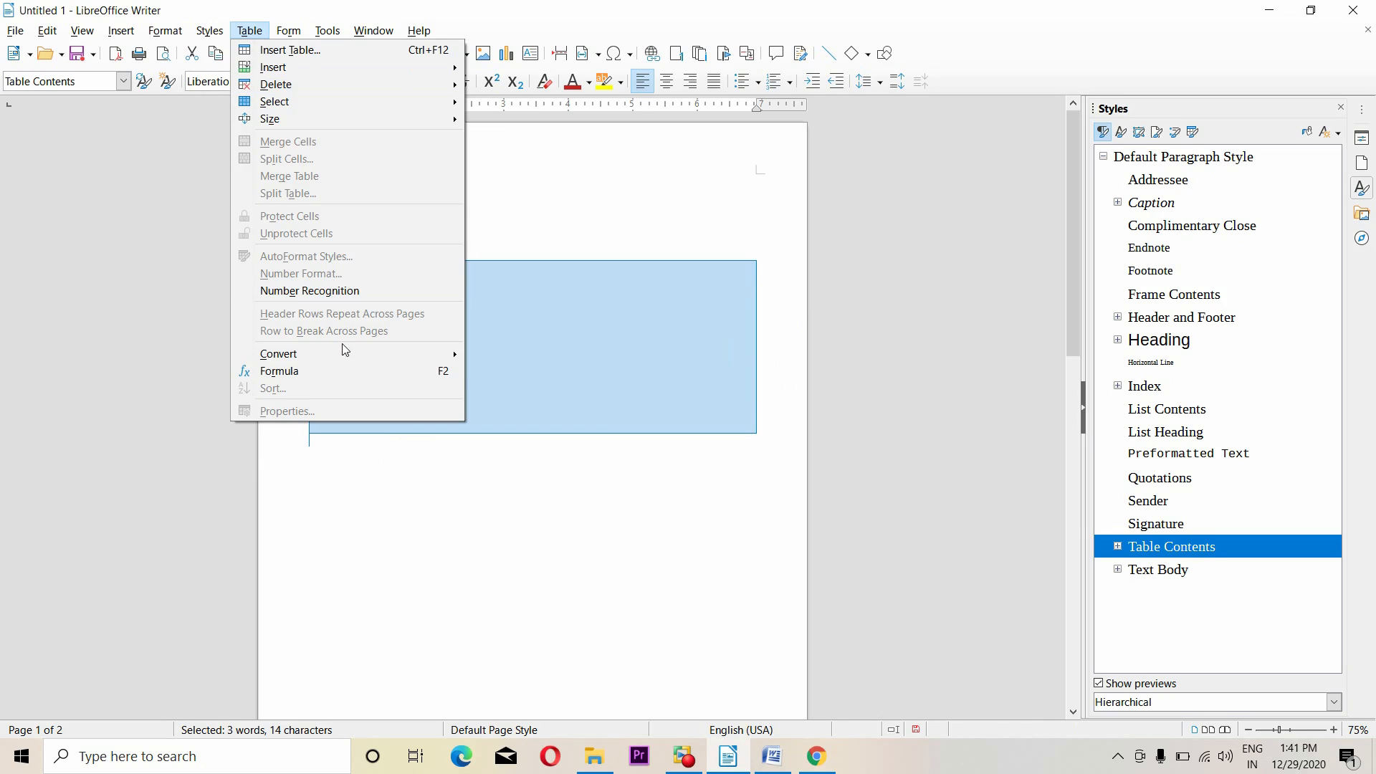
pyautogui.moveTo(366, 354)
pyautogui.click(514, 356)
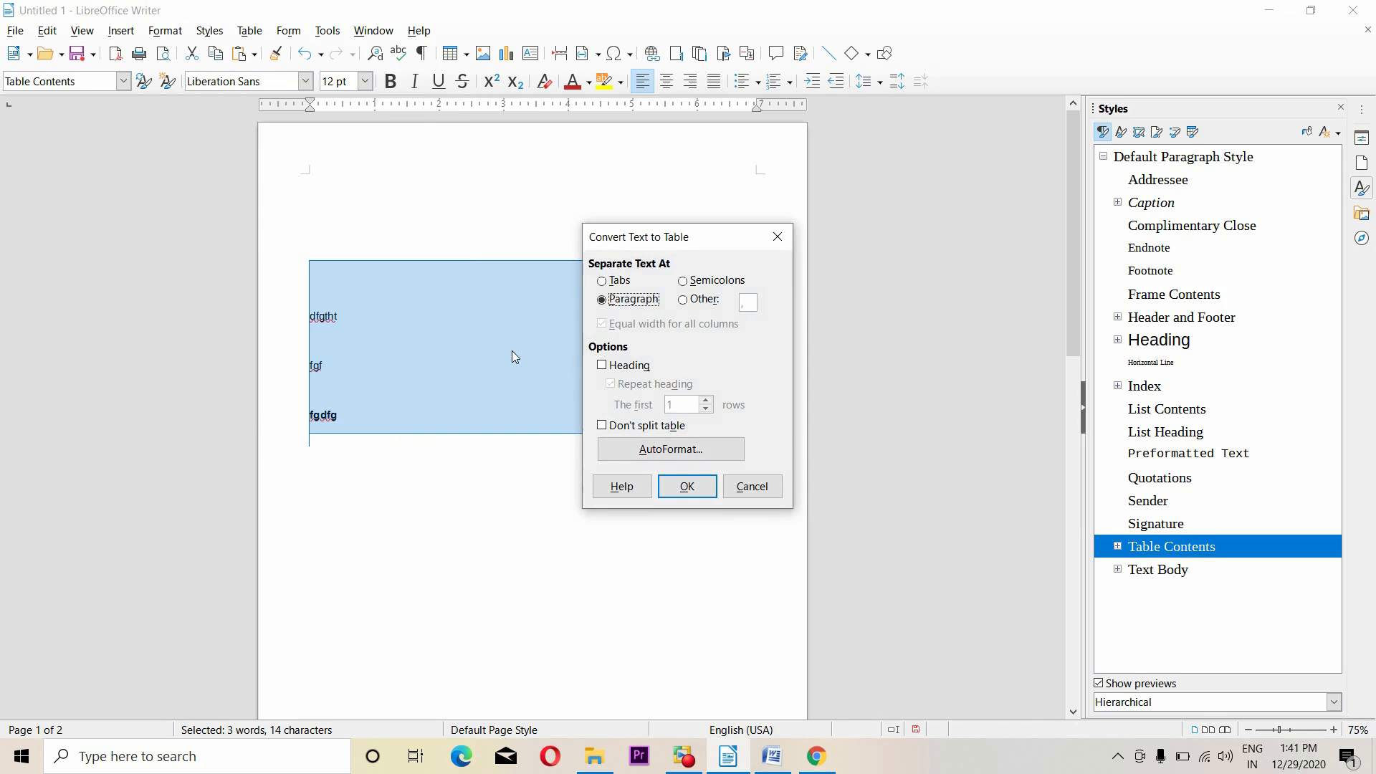
pyautogui.click(627, 367)
pyautogui.click(707, 405)
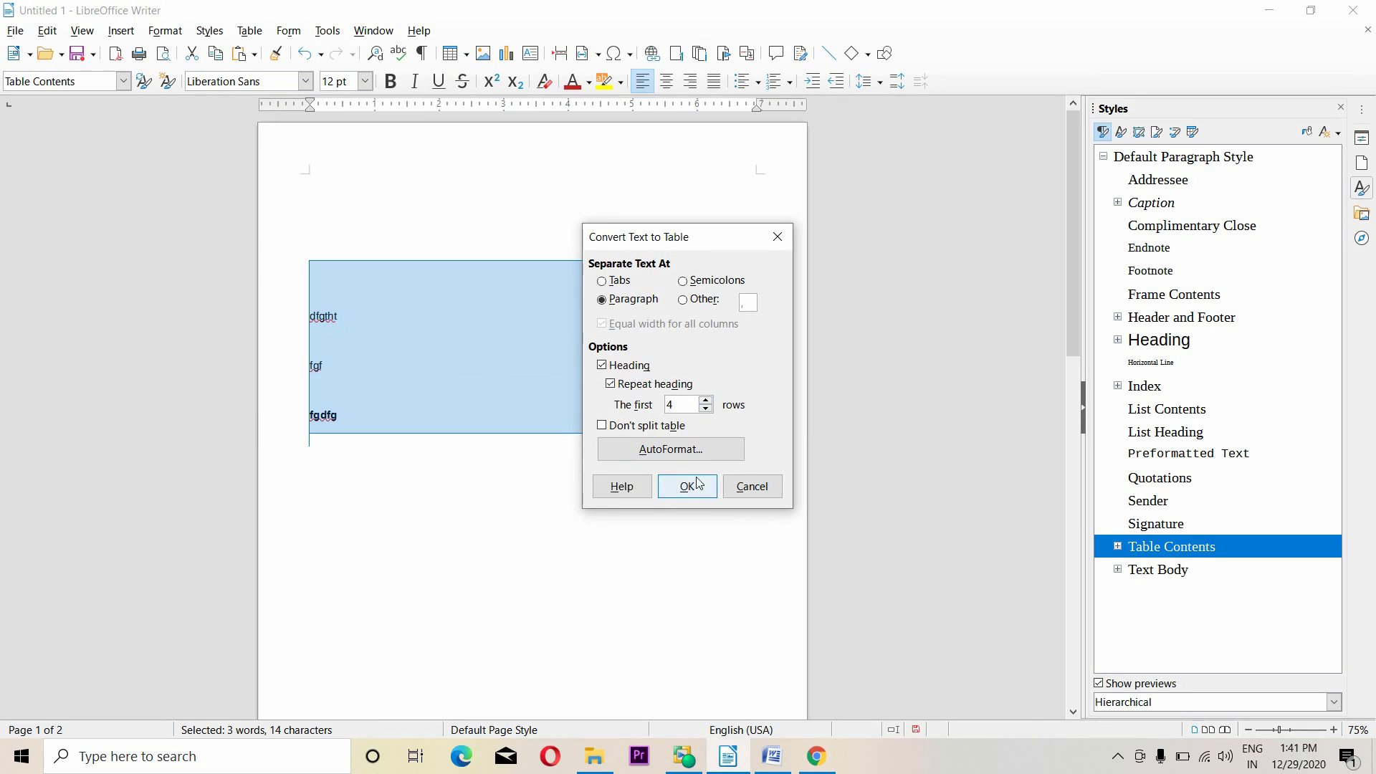
# Step: Choose the Box List Green AutoFormat for the new table and carry out the text-to-table conversion
pyautogui.click(681, 450)
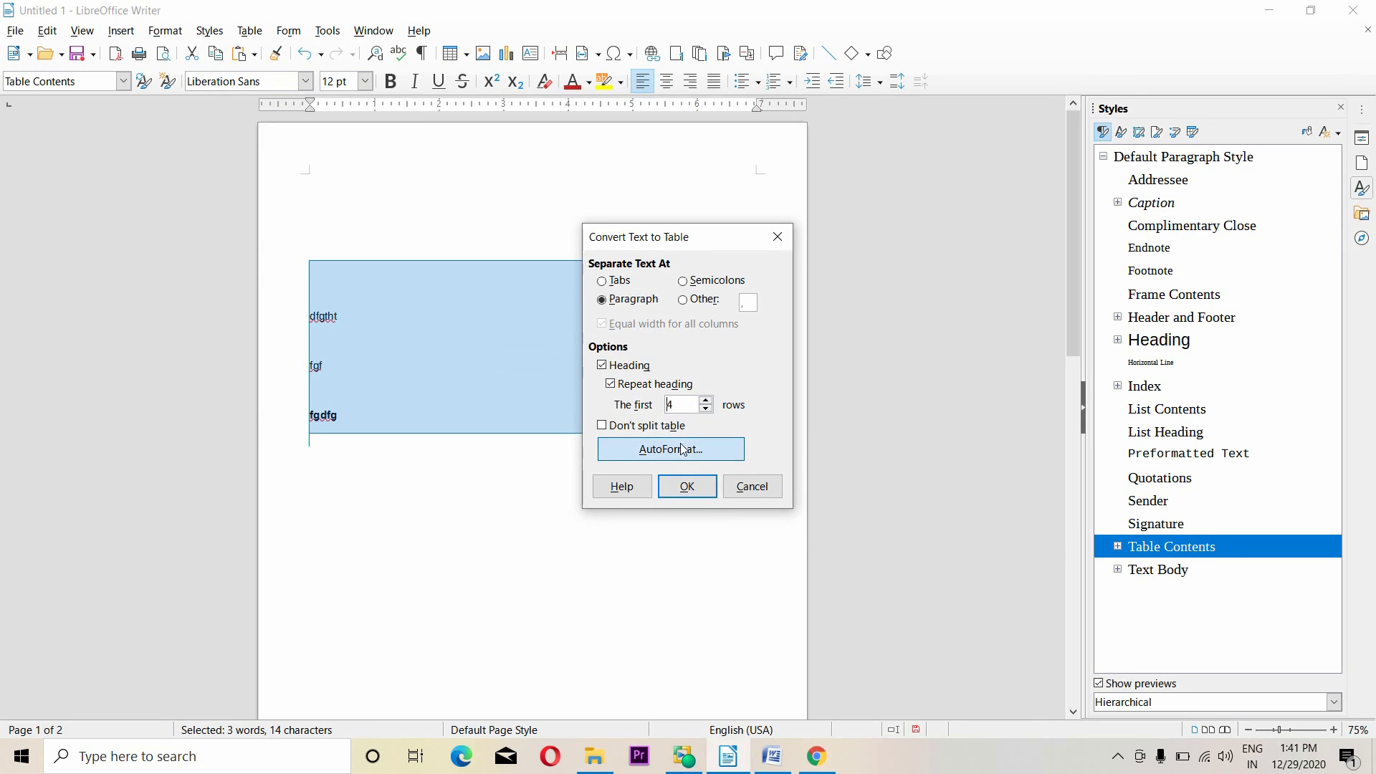
pyautogui.click(663, 342)
pyautogui.click(661, 373)
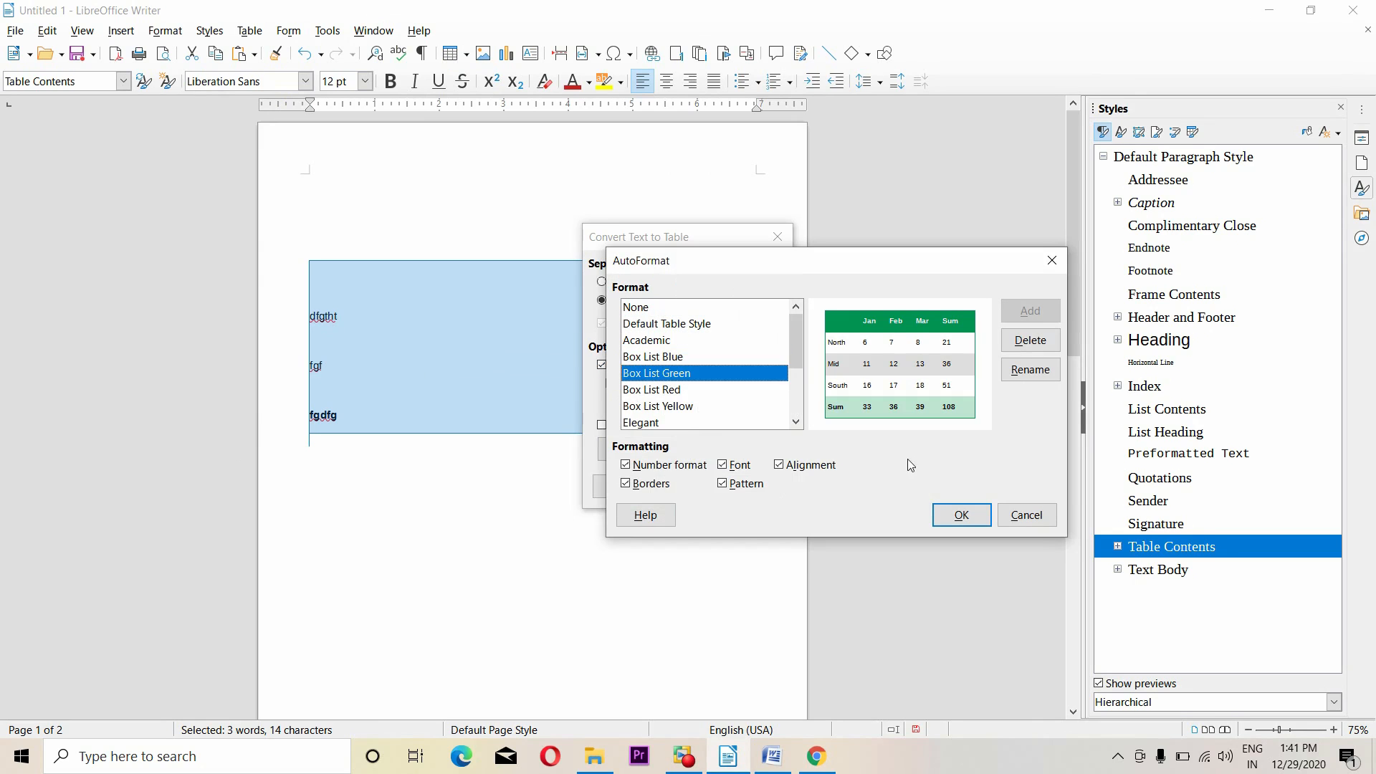
pyautogui.click(975, 516)
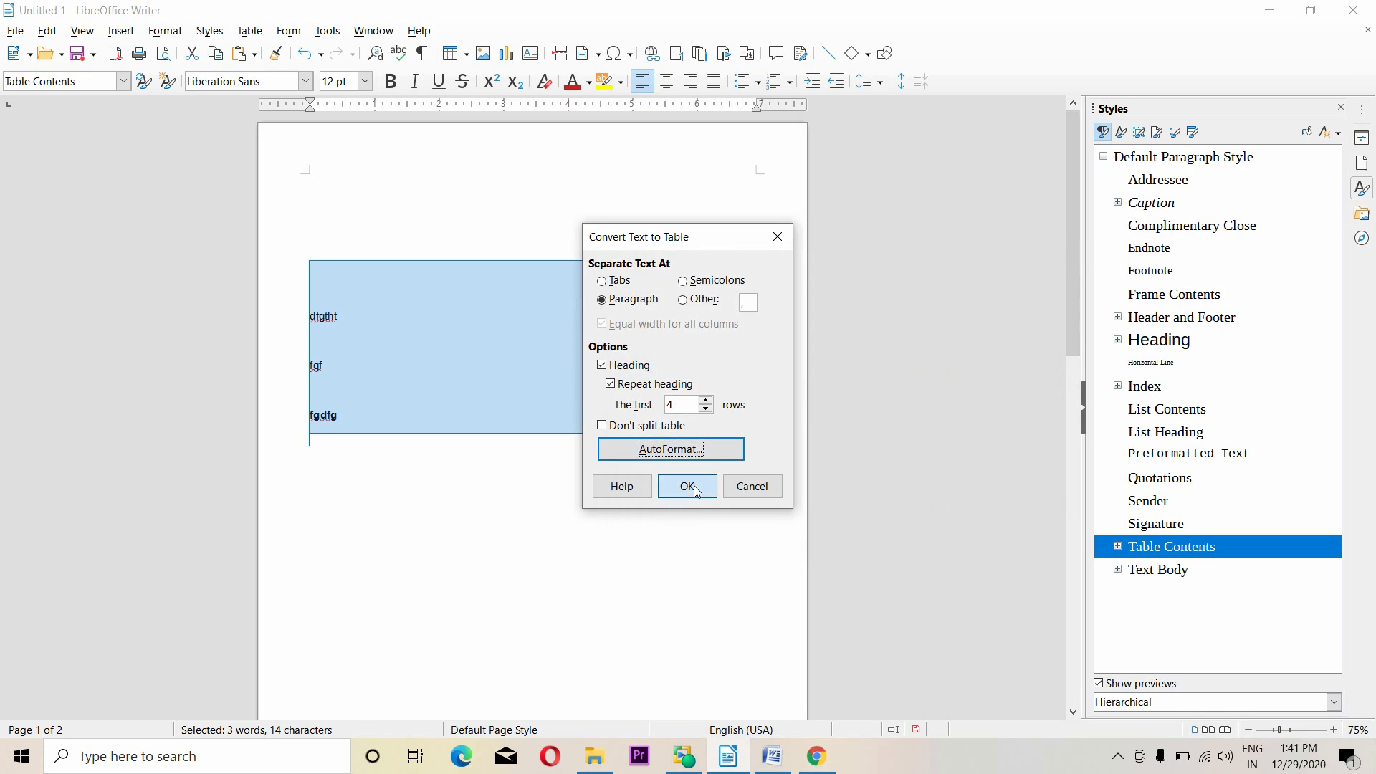
pyautogui.click(687, 486)
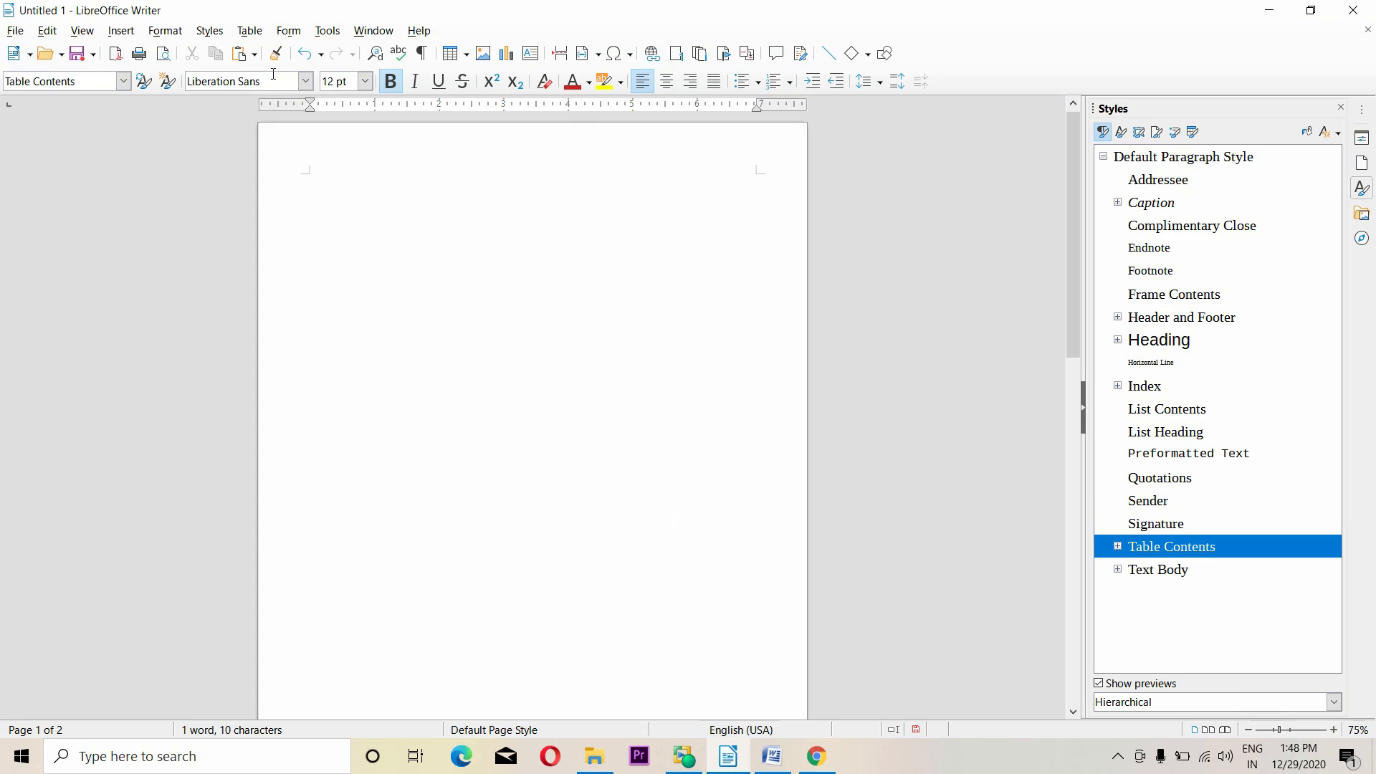
# Step: Insert a table with 4 columns and 7 rows in the Box List Green style
pyautogui.click(249, 30)
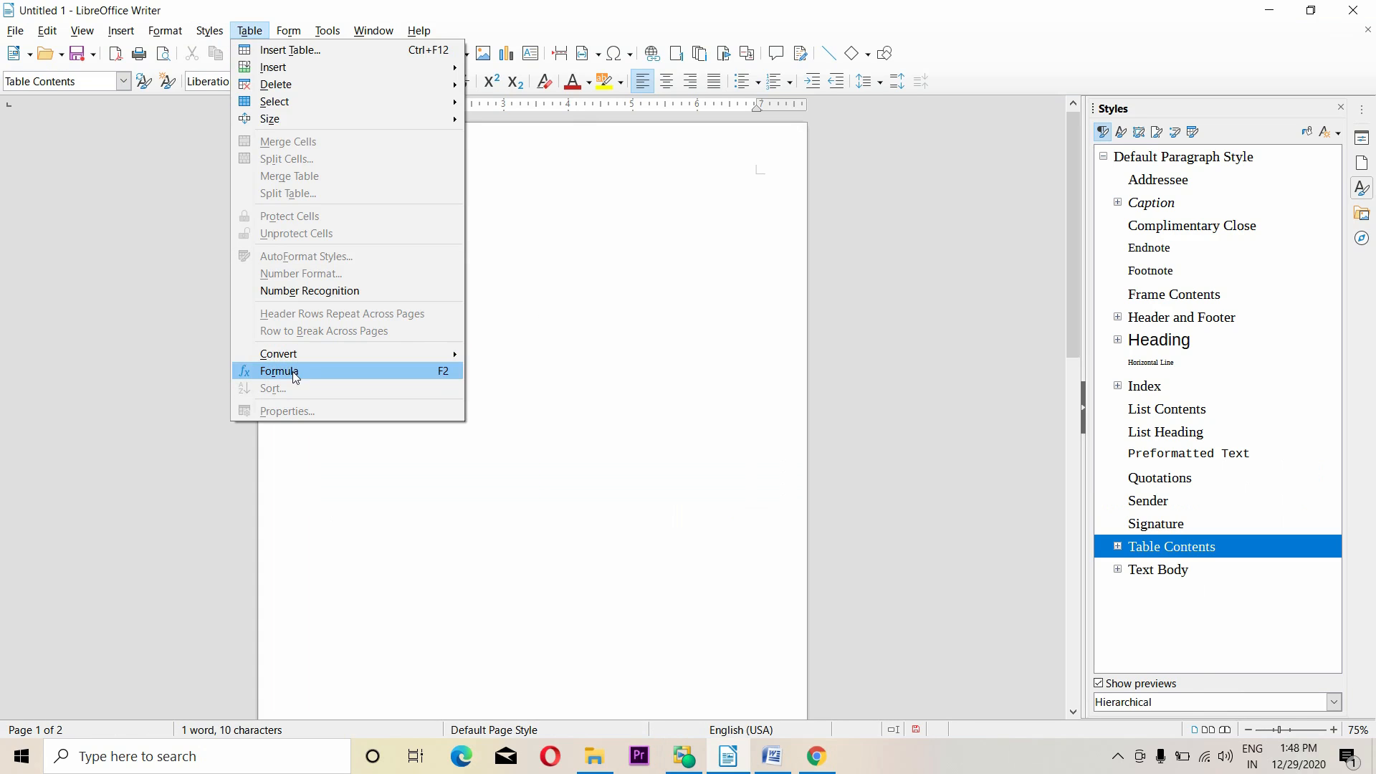
pyautogui.click(483, 372)
pyautogui.click(255, 31)
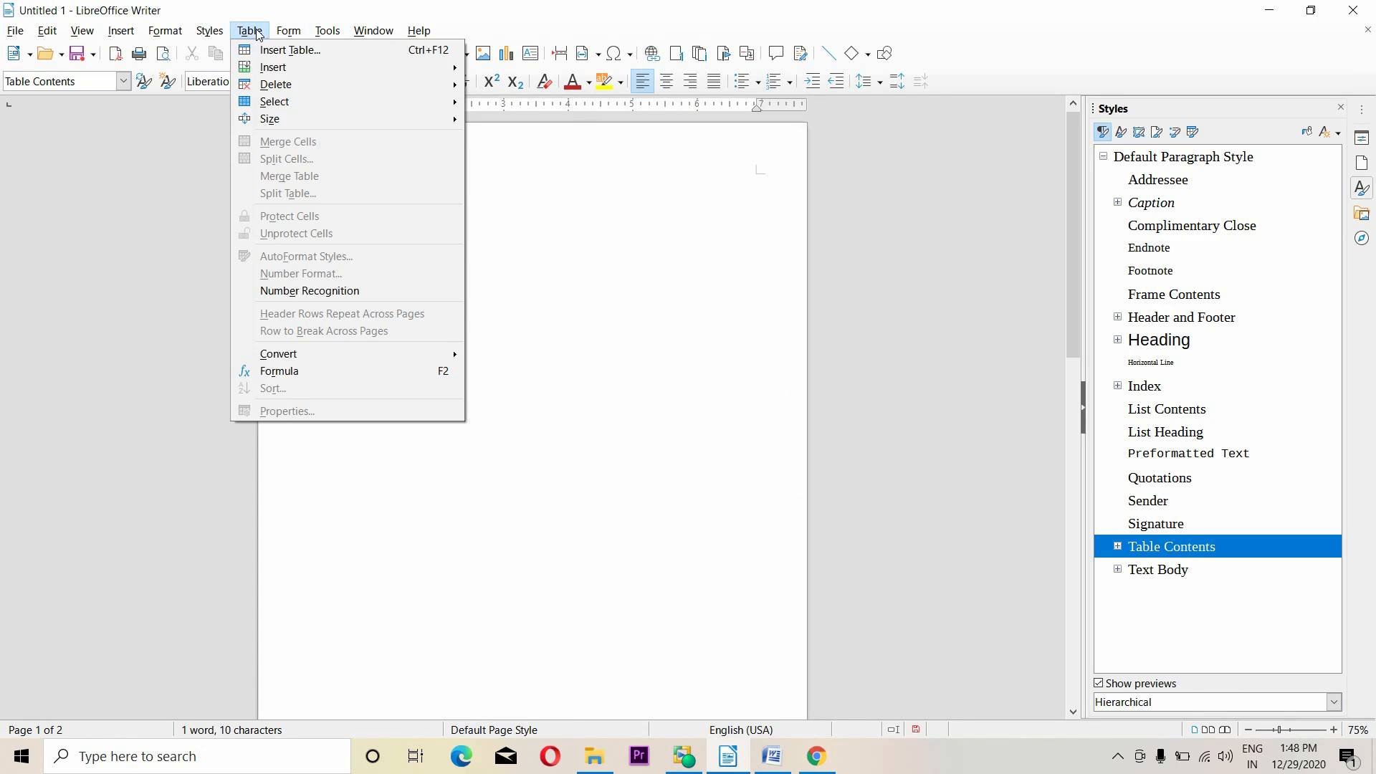
pyautogui.click(321, 52)
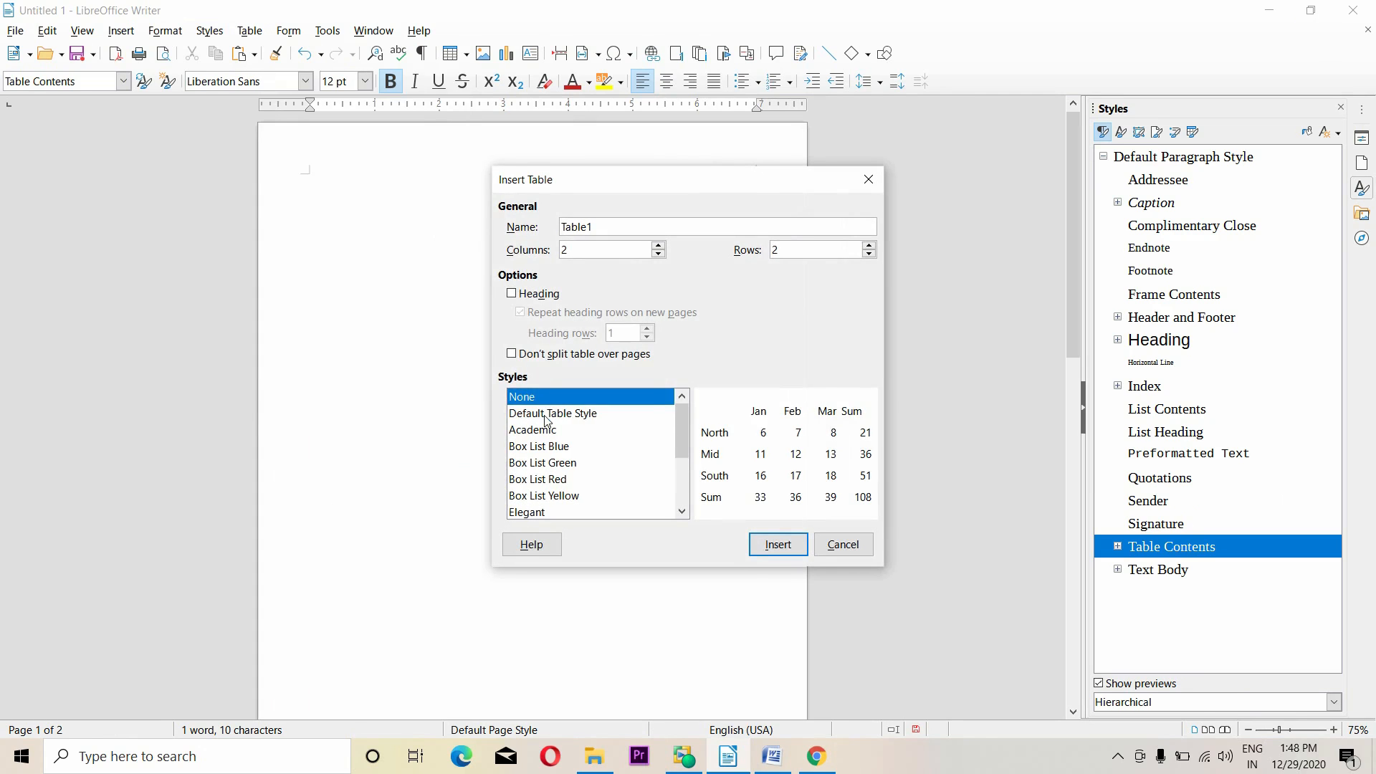
pyautogui.click(548, 414)
pyautogui.click(658, 246)
pyautogui.click(659, 245)
pyautogui.click(868, 247)
pyautogui.click(868, 247)
pyautogui.click(868, 247)
pyautogui.click(868, 246)
pyautogui.click(868, 246)
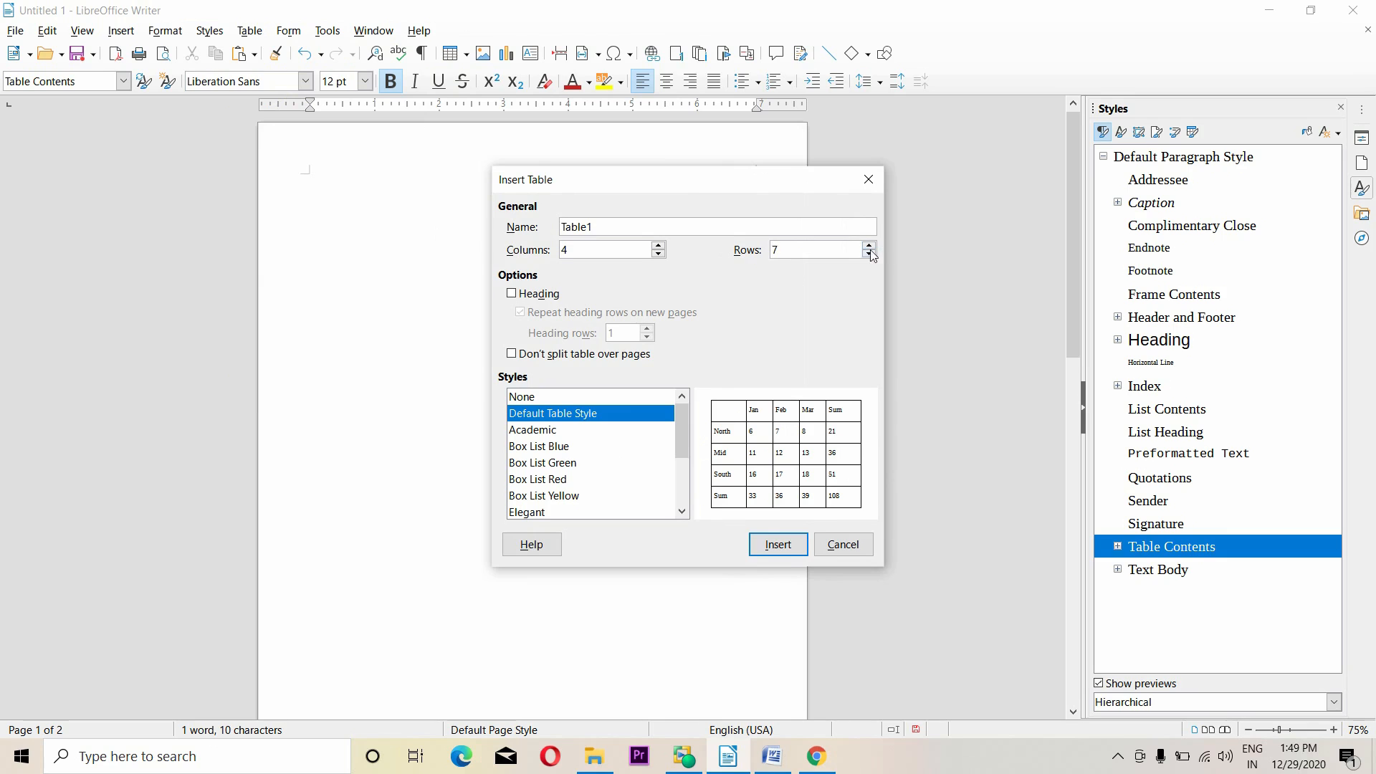
pyautogui.click(534, 463)
pyautogui.click(778, 545)
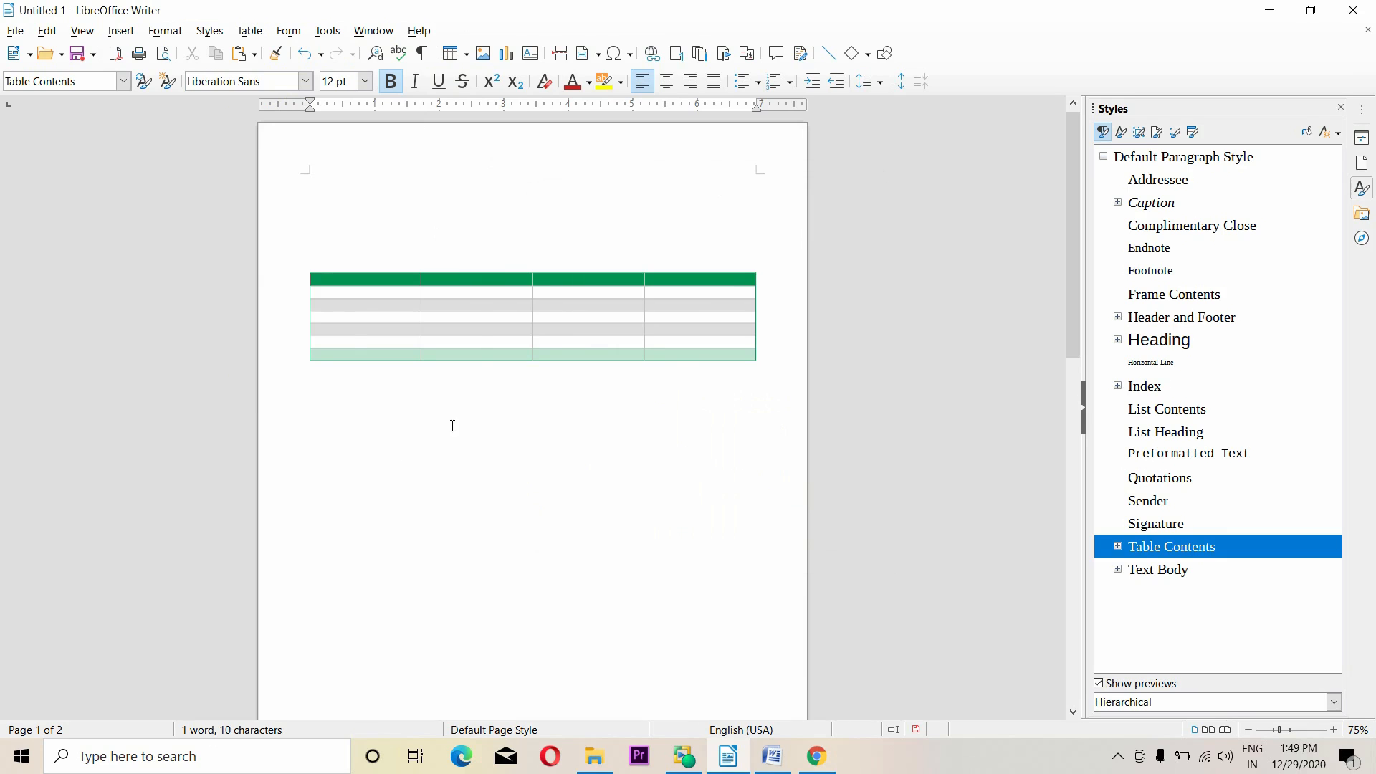
# Step: Enter the formula =sum (20+30) in the second column's third-row cell
pyautogui.click(343, 306)
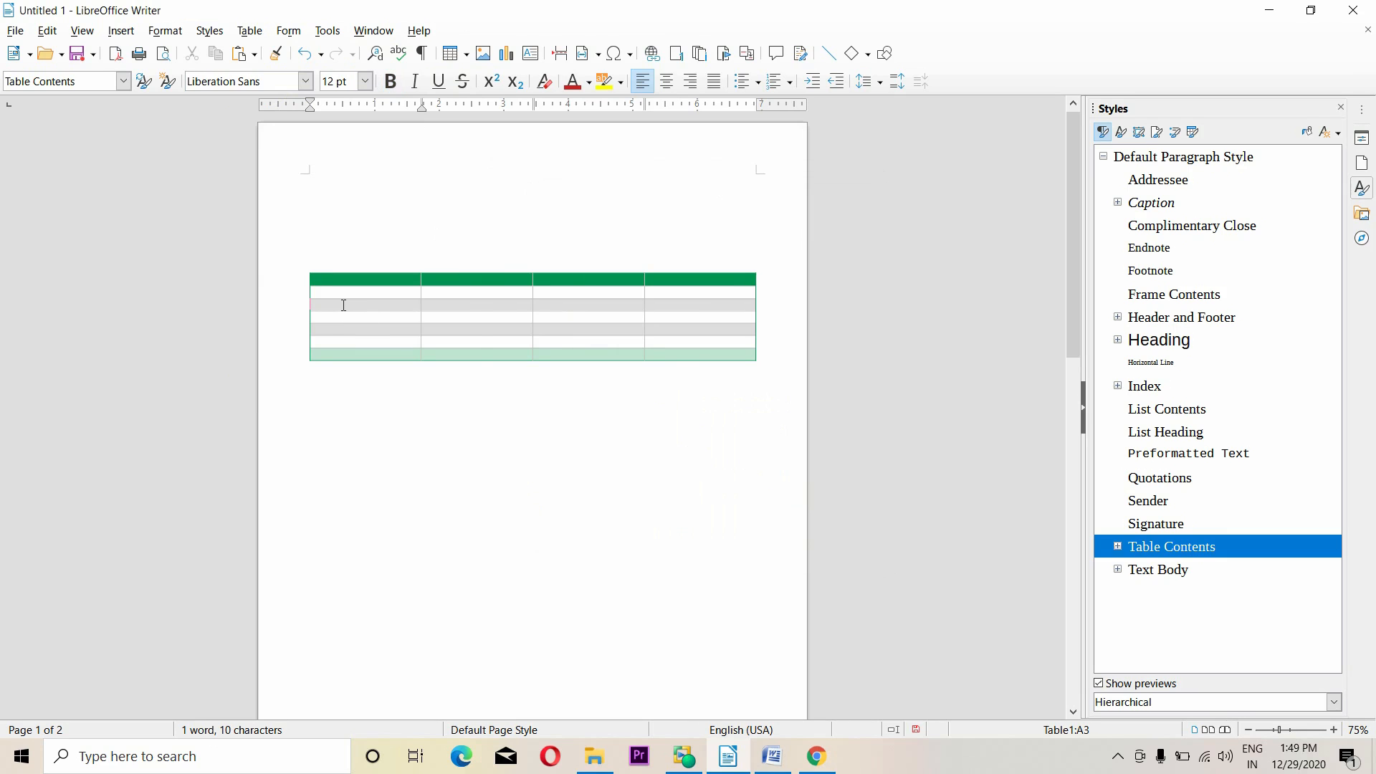
pyautogui.click(434, 307)
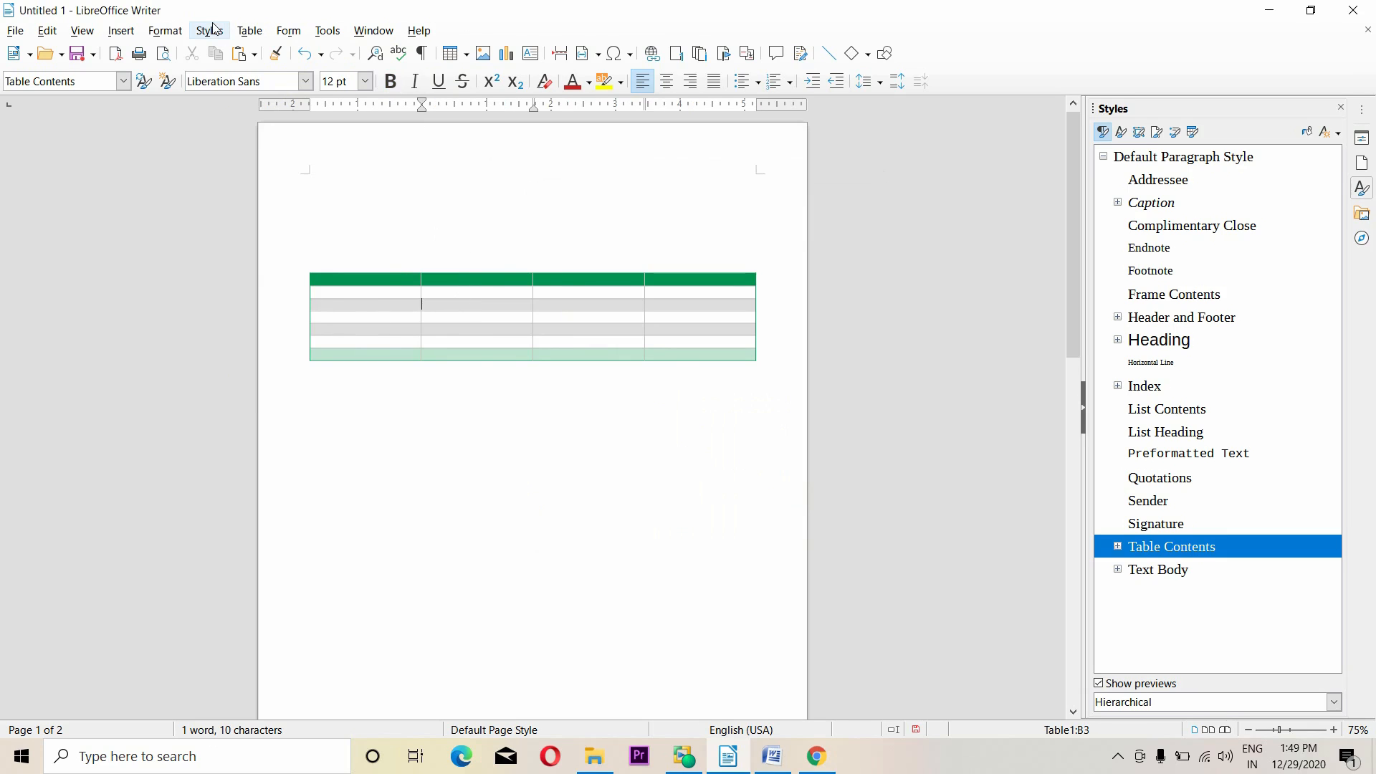
pyautogui.click(255, 35)
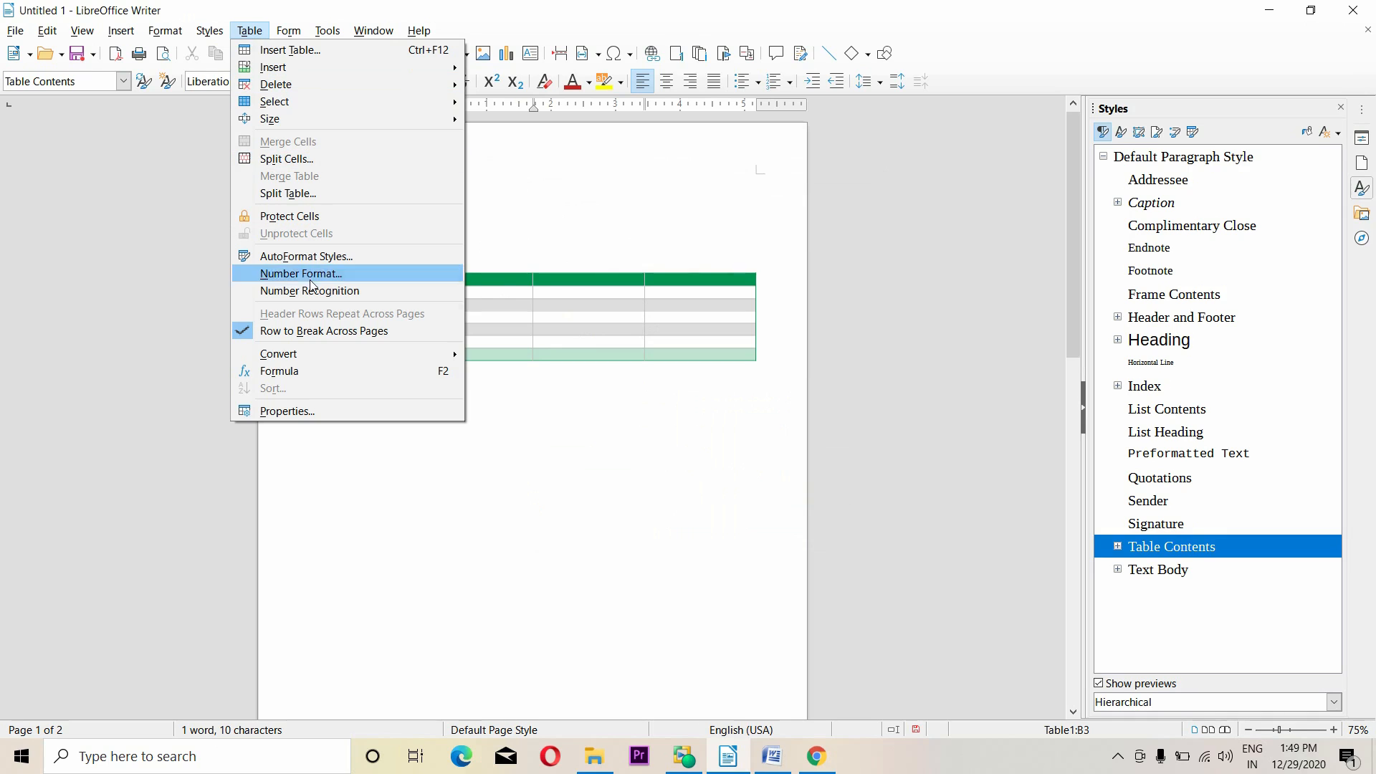
pyautogui.click(294, 371)
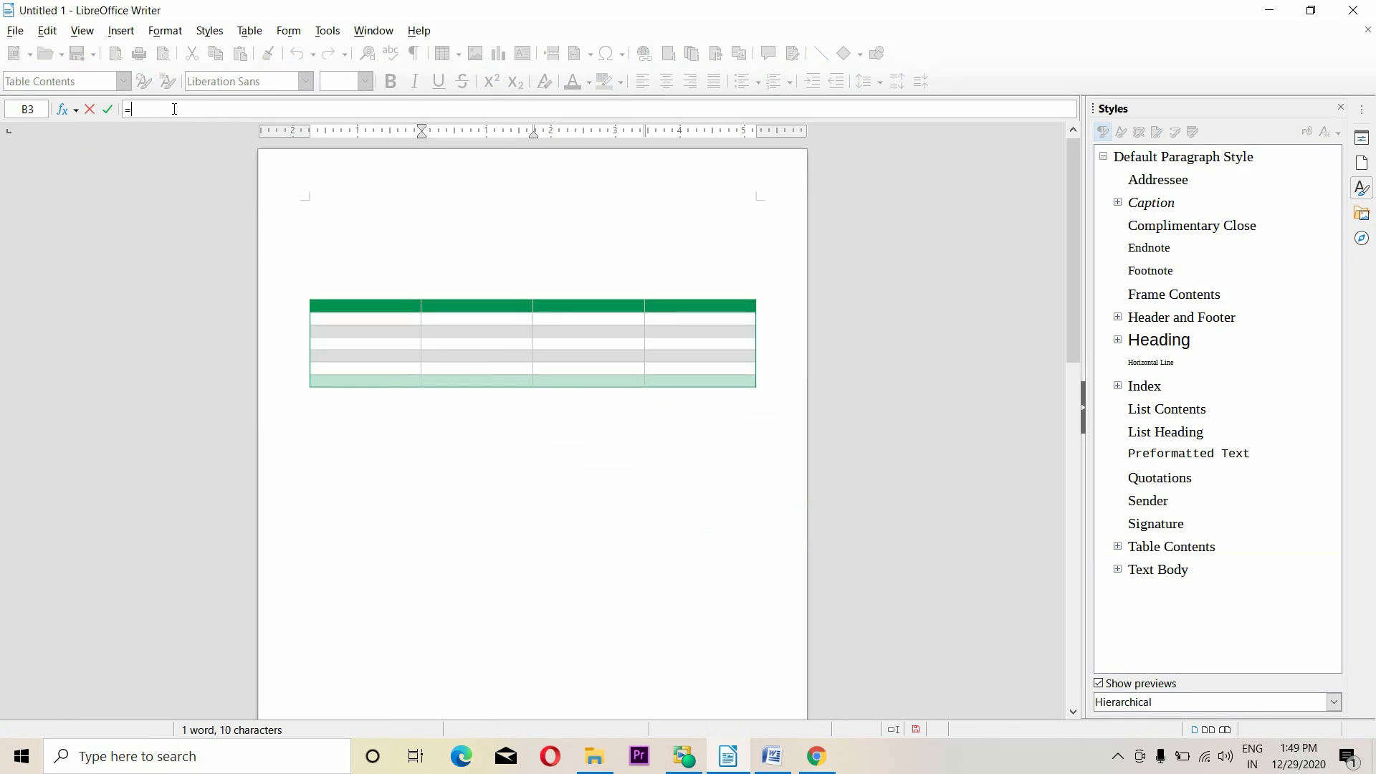
pyautogui.click(67, 109)
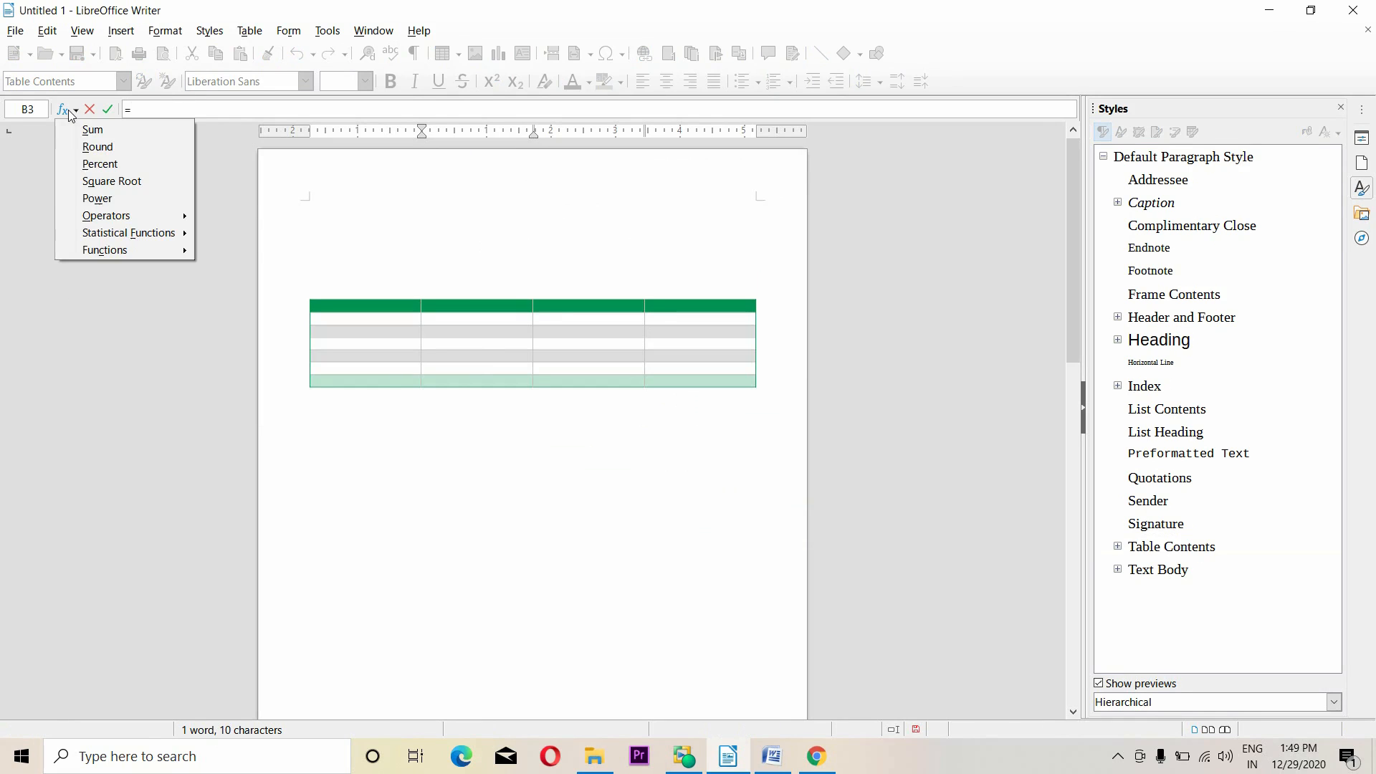
pyautogui.click(99, 132)
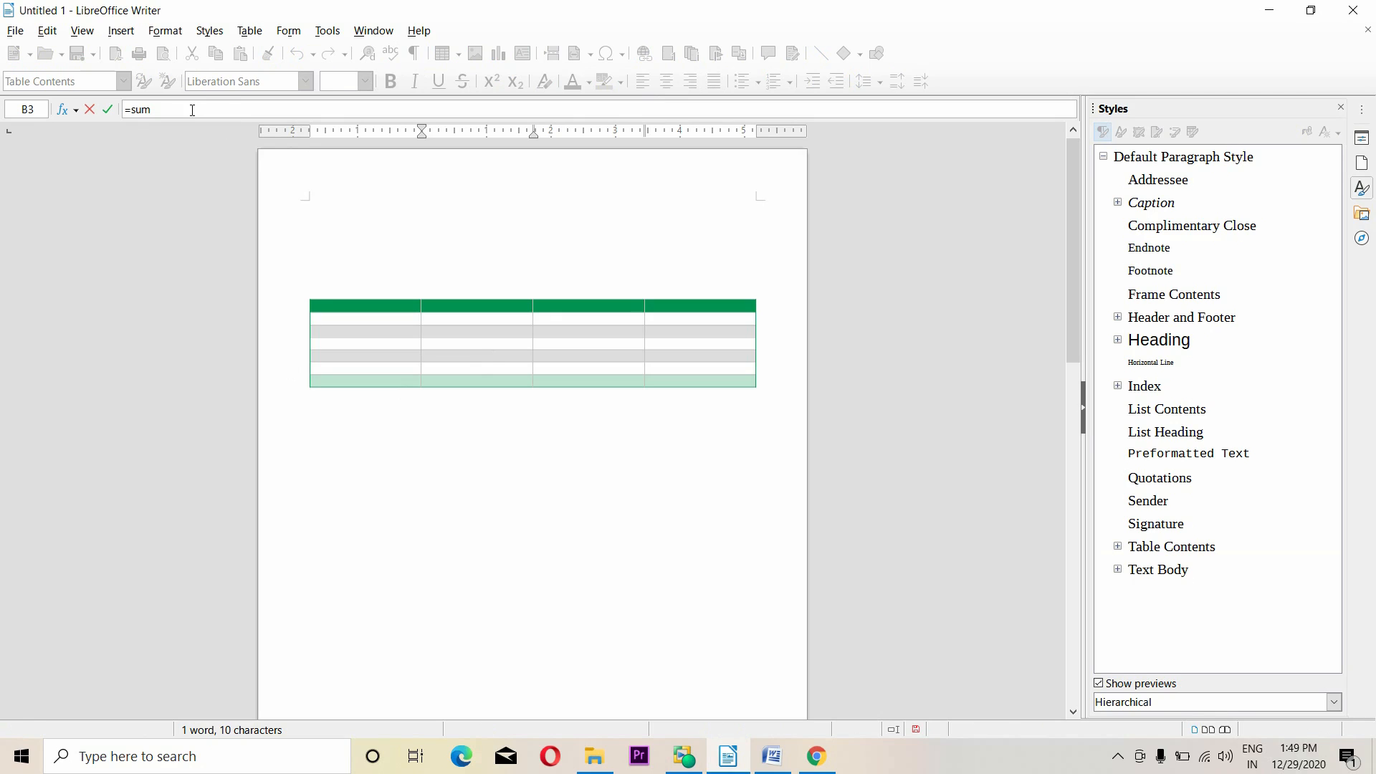
pyautogui.write('(')
pyautogui.write('20+30')
pyautogui.click(108, 110)
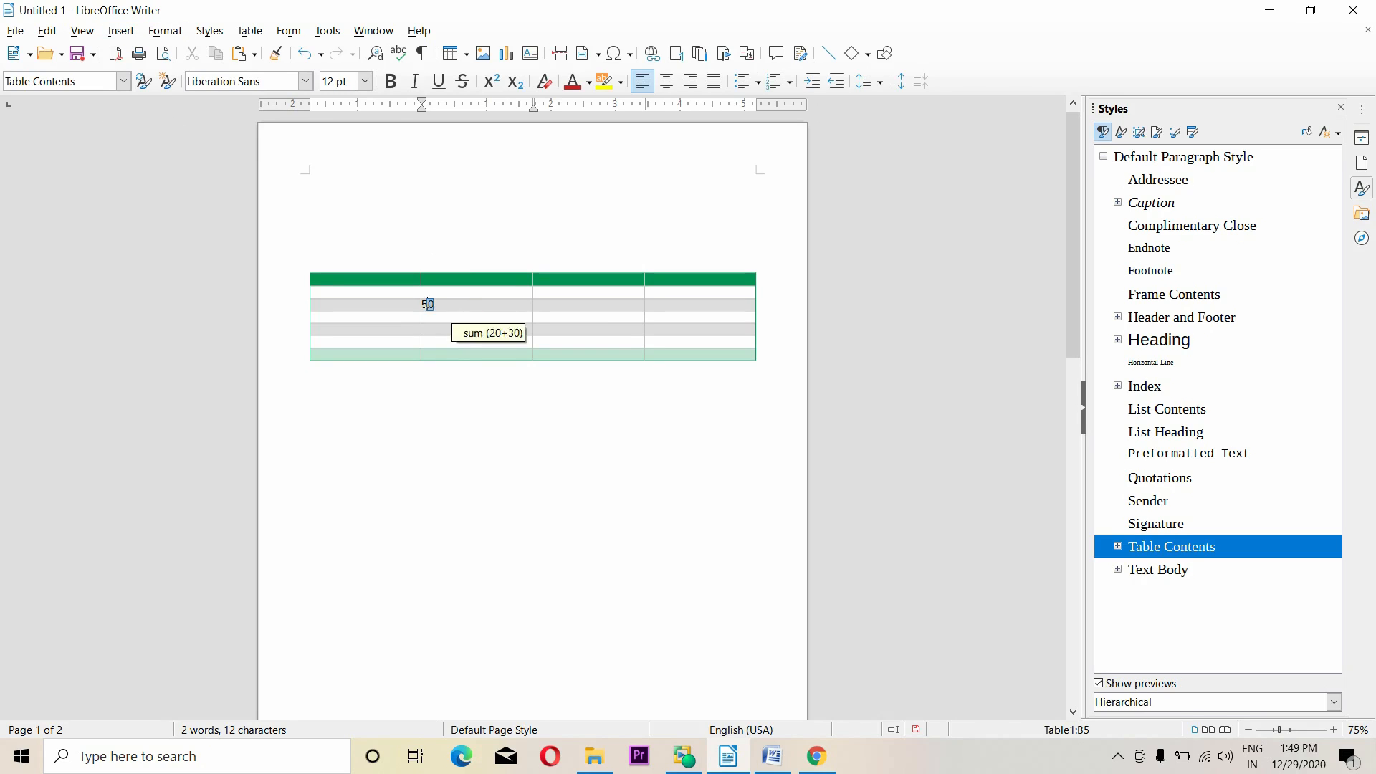
# Step: Delete the formula result from the second column's third-row cell
pyautogui.moveTo(427, 304); pyautogui.dragTo(420, 301)
pyautogui.click(454, 303)
pyautogui.press('BackSpace')
pyautogui.press('BackSpace')
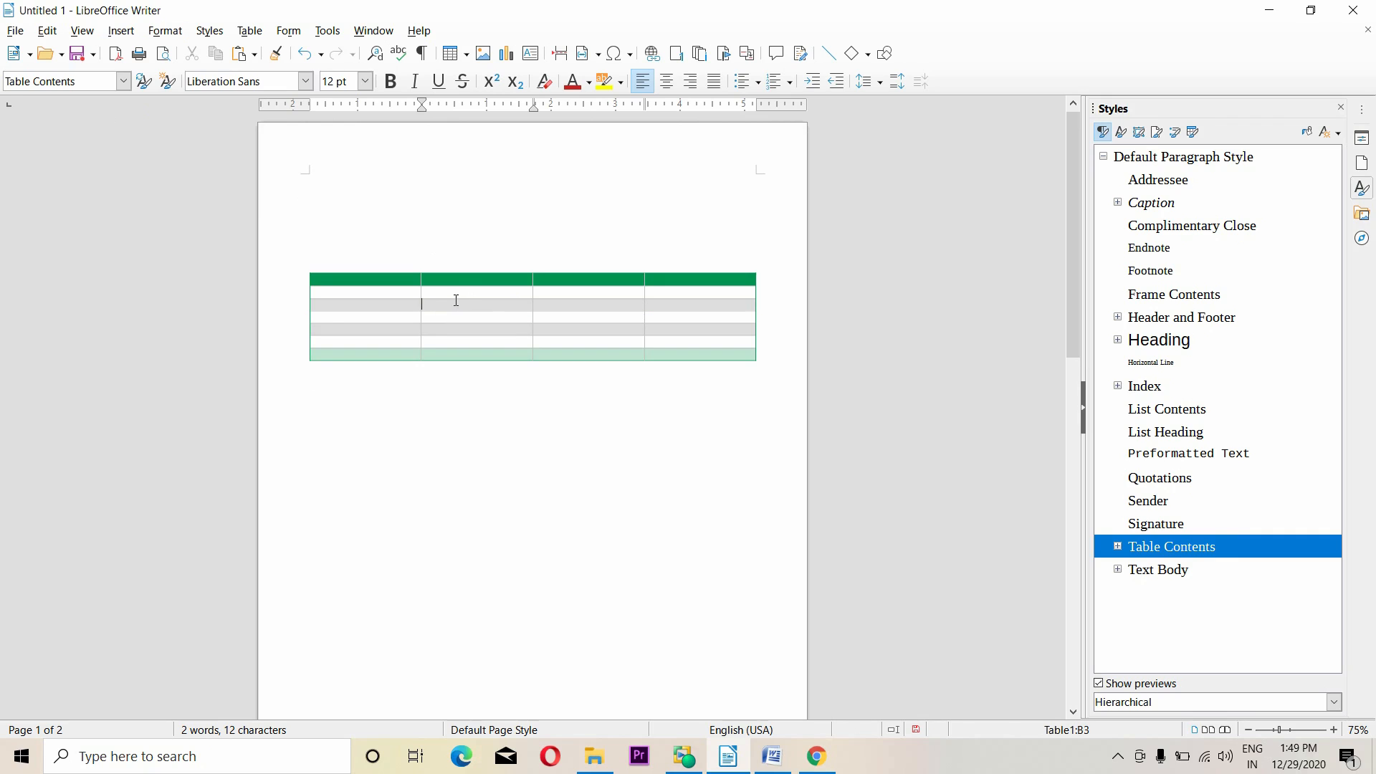
# Step: Fill the first column's five cells below the header with 1, 5, 4, 2 and 3
pyautogui.click(329, 303)
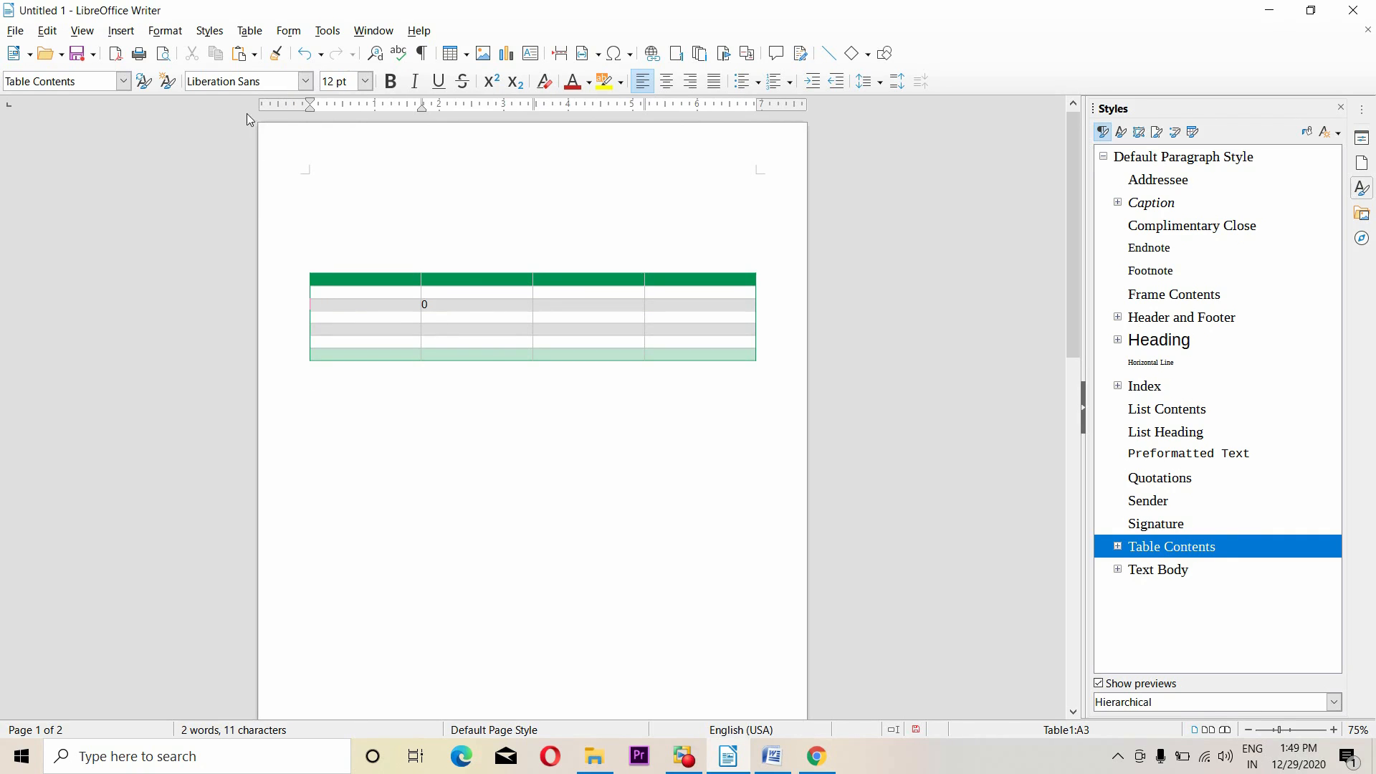
pyautogui.click(316, 293)
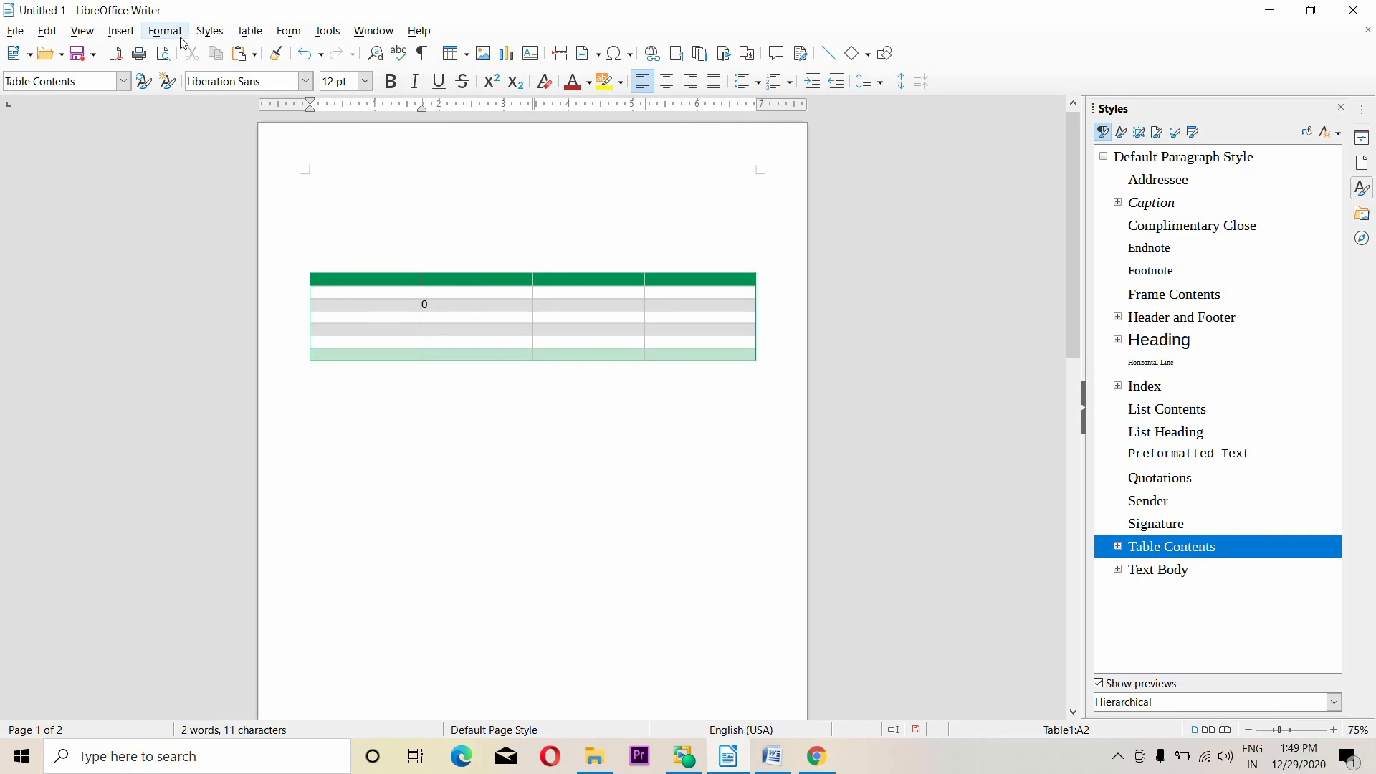
pyautogui.click(244, 31)
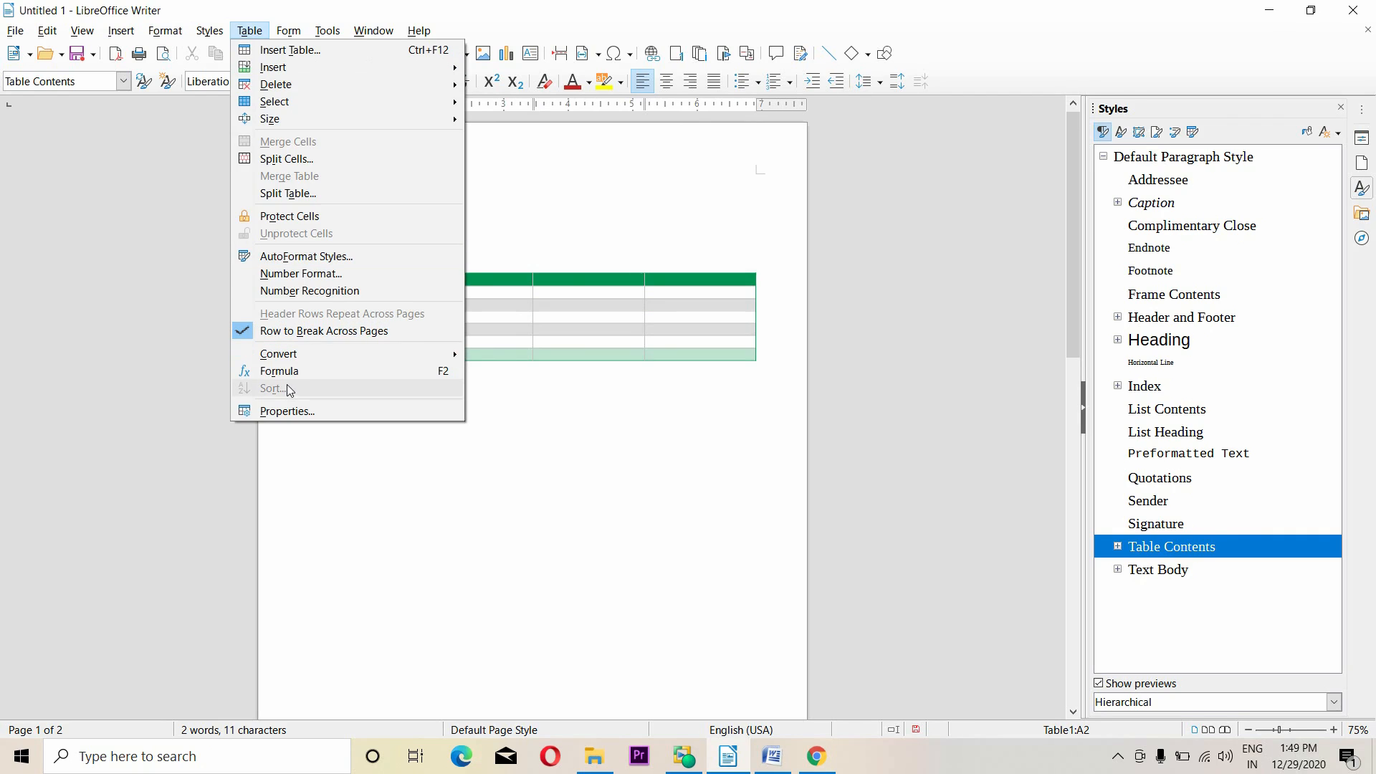
pyautogui.click(525, 394)
pyautogui.write('1')
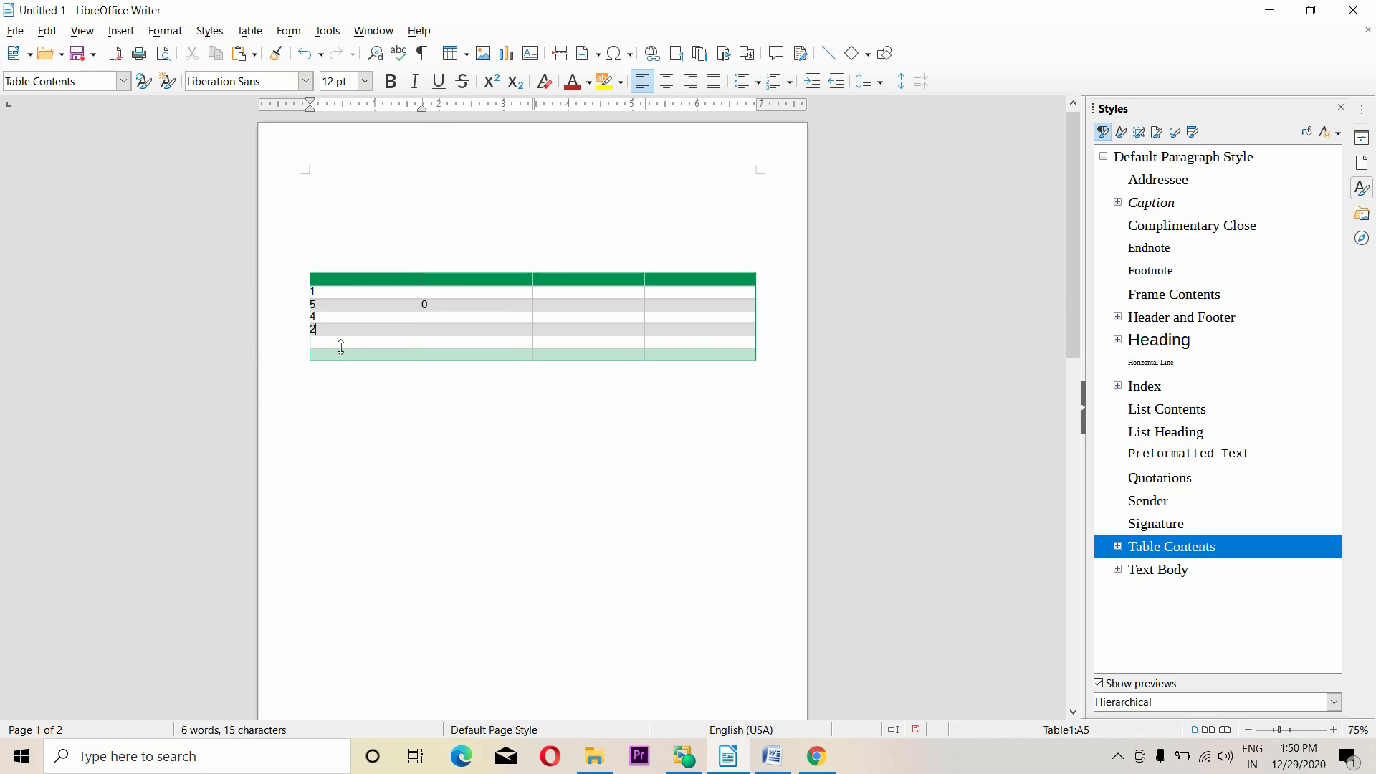
pyautogui.click(327, 342)
# Step: Select all first-column cells below the header and open the Sort settings for them, keeping the numbers in view
pyautogui.click(250, 31)
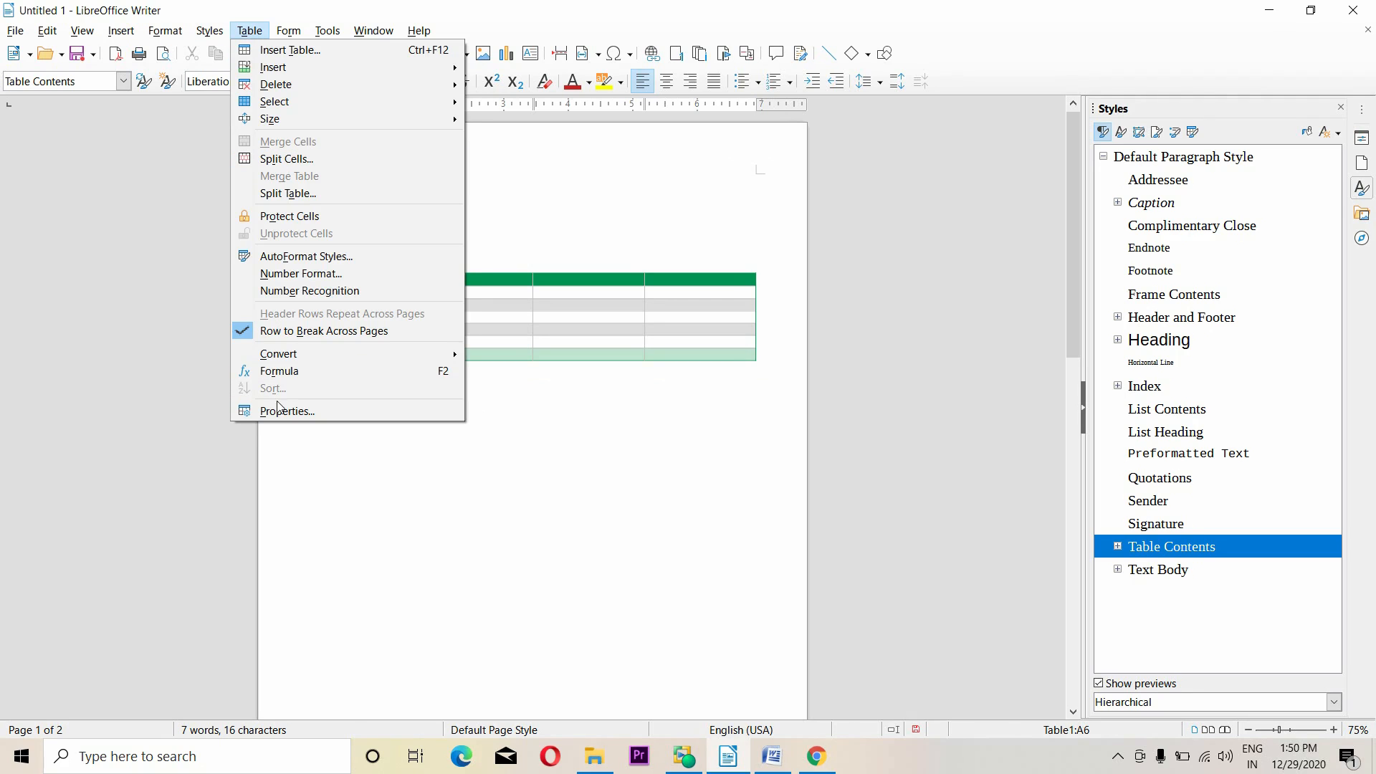
pyautogui.click(483, 337)
pyautogui.moveTo(312, 290); pyautogui.dragTo(378, 363)
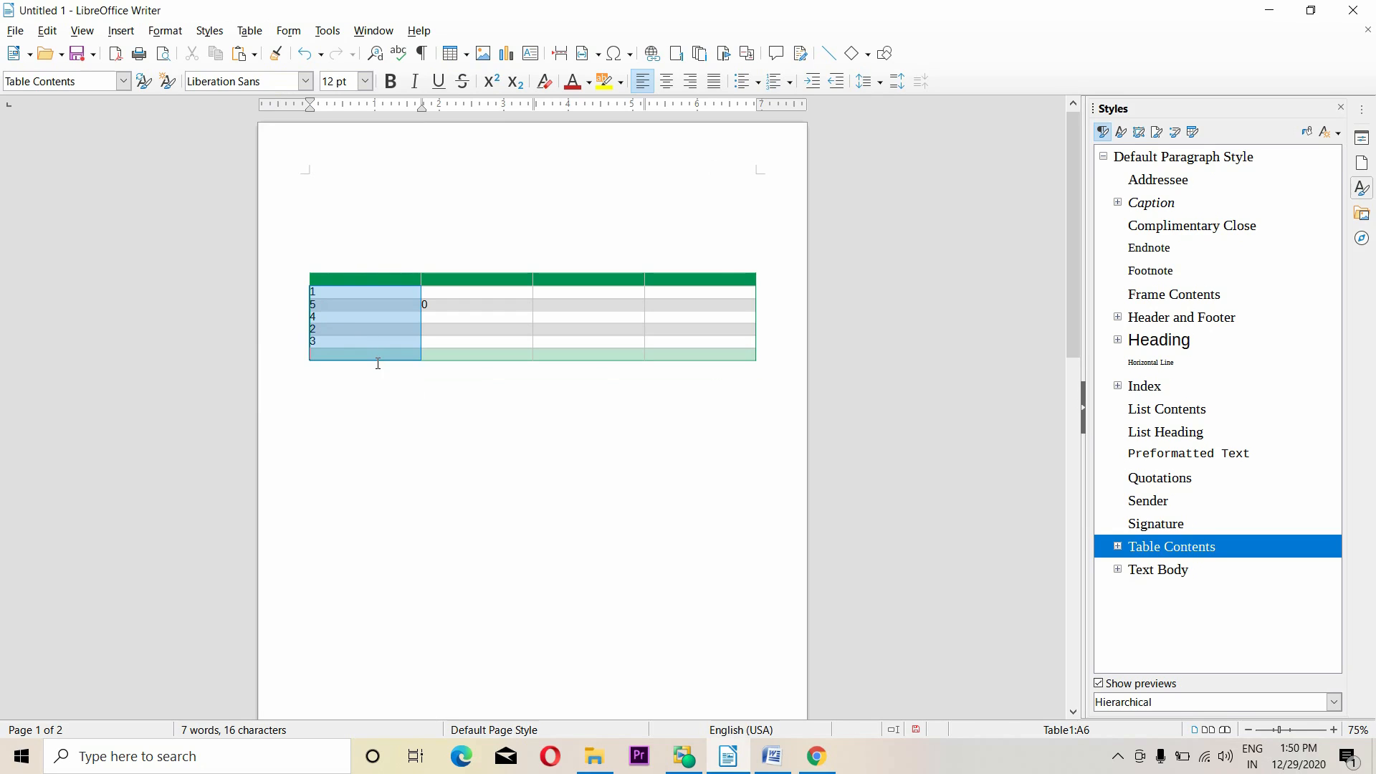
pyautogui.click(249, 31)
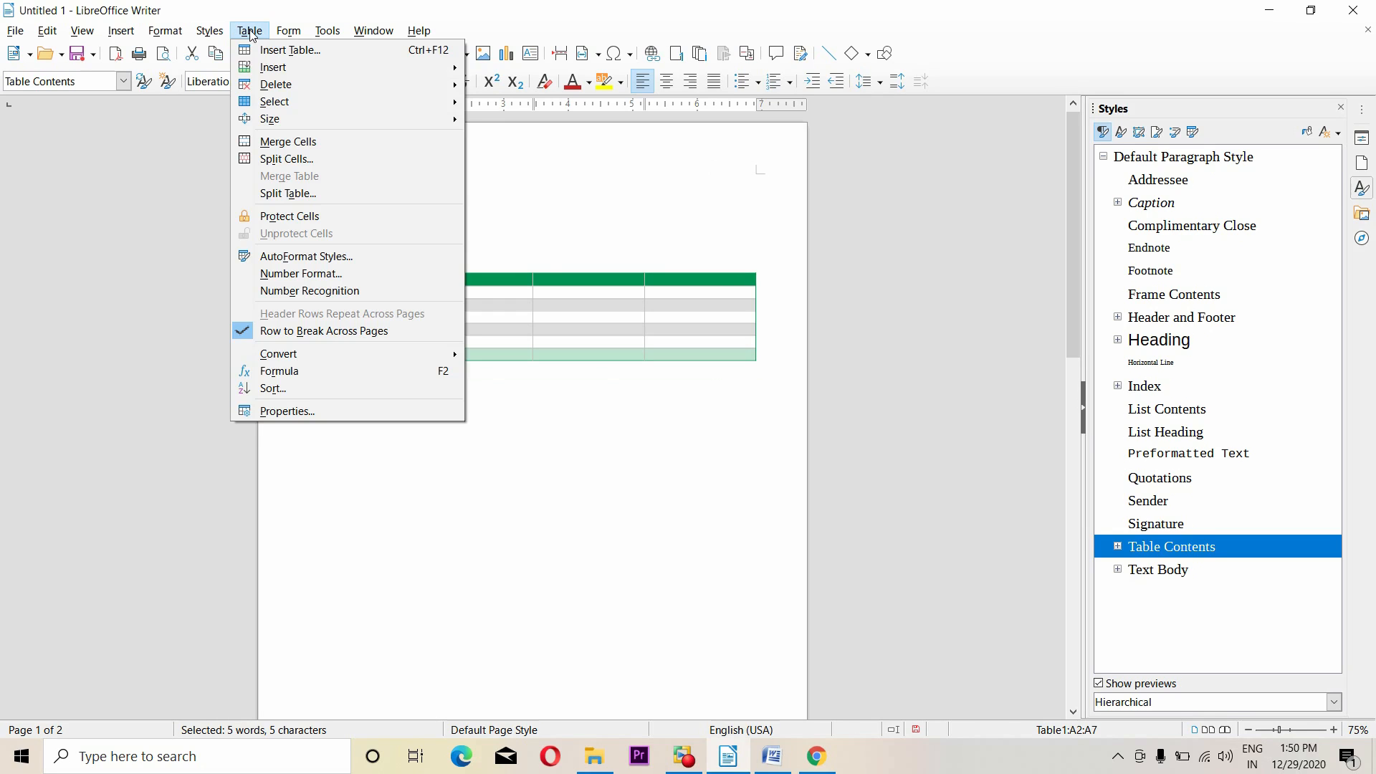
pyautogui.click(269, 389)
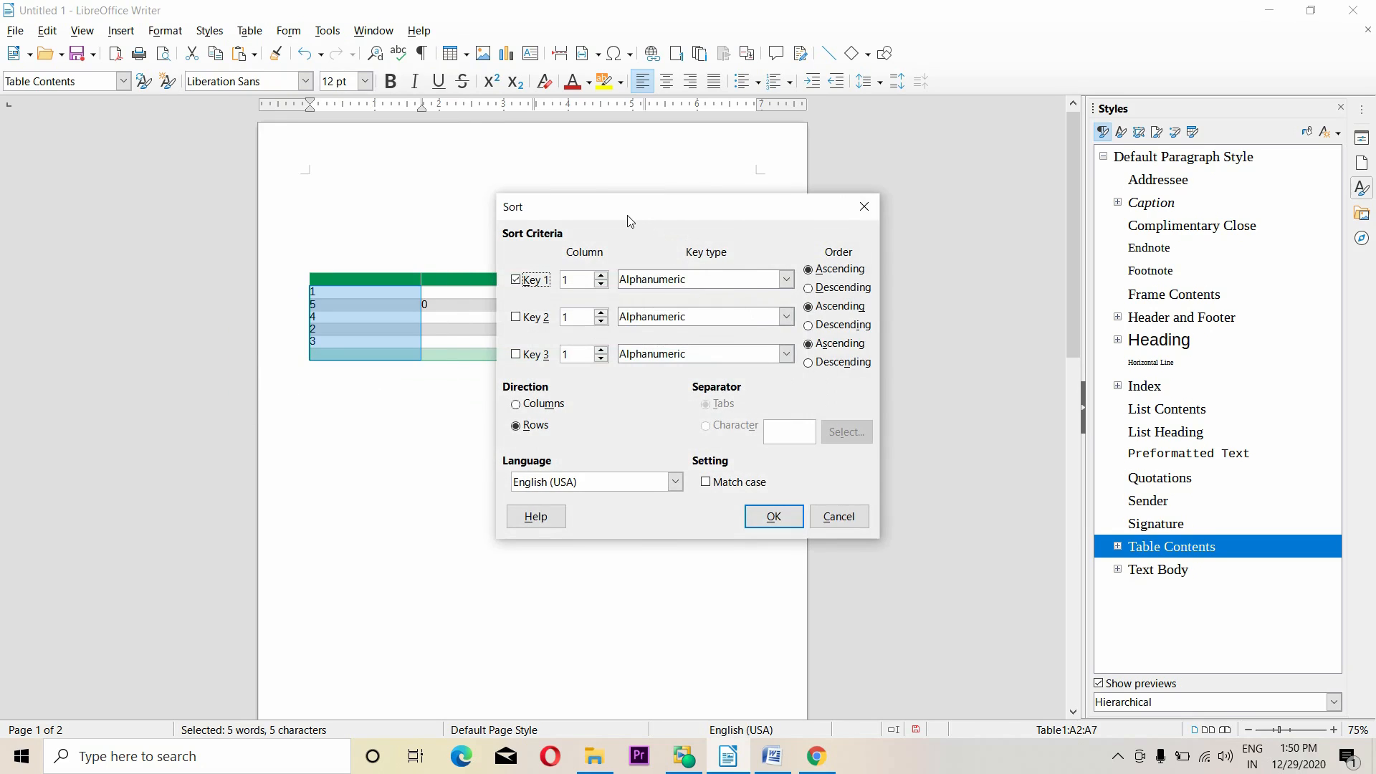
pyautogui.moveTo(630, 221); pyautogui.dragTo(790, 176)
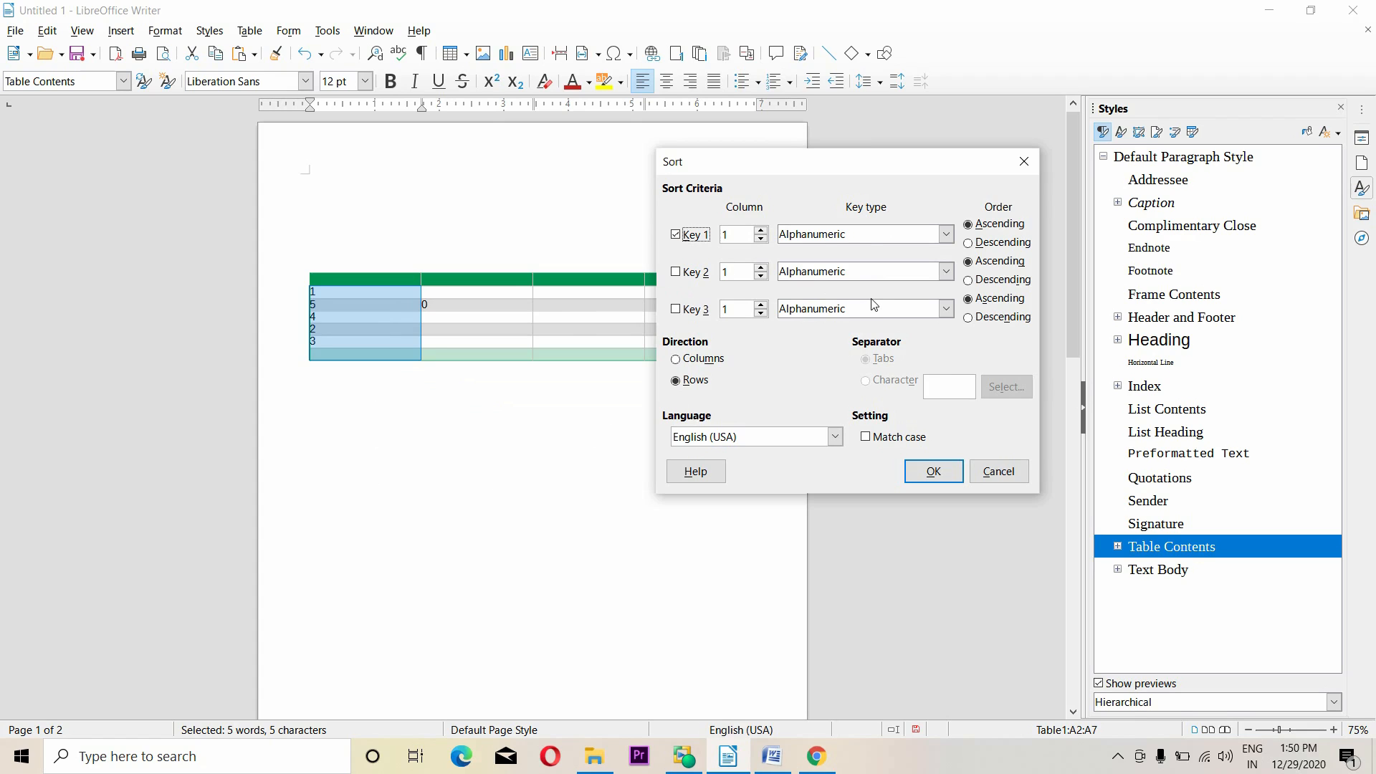
pyautogui.moveTo(824, 175); pyautogui.dragTo(765, 156)
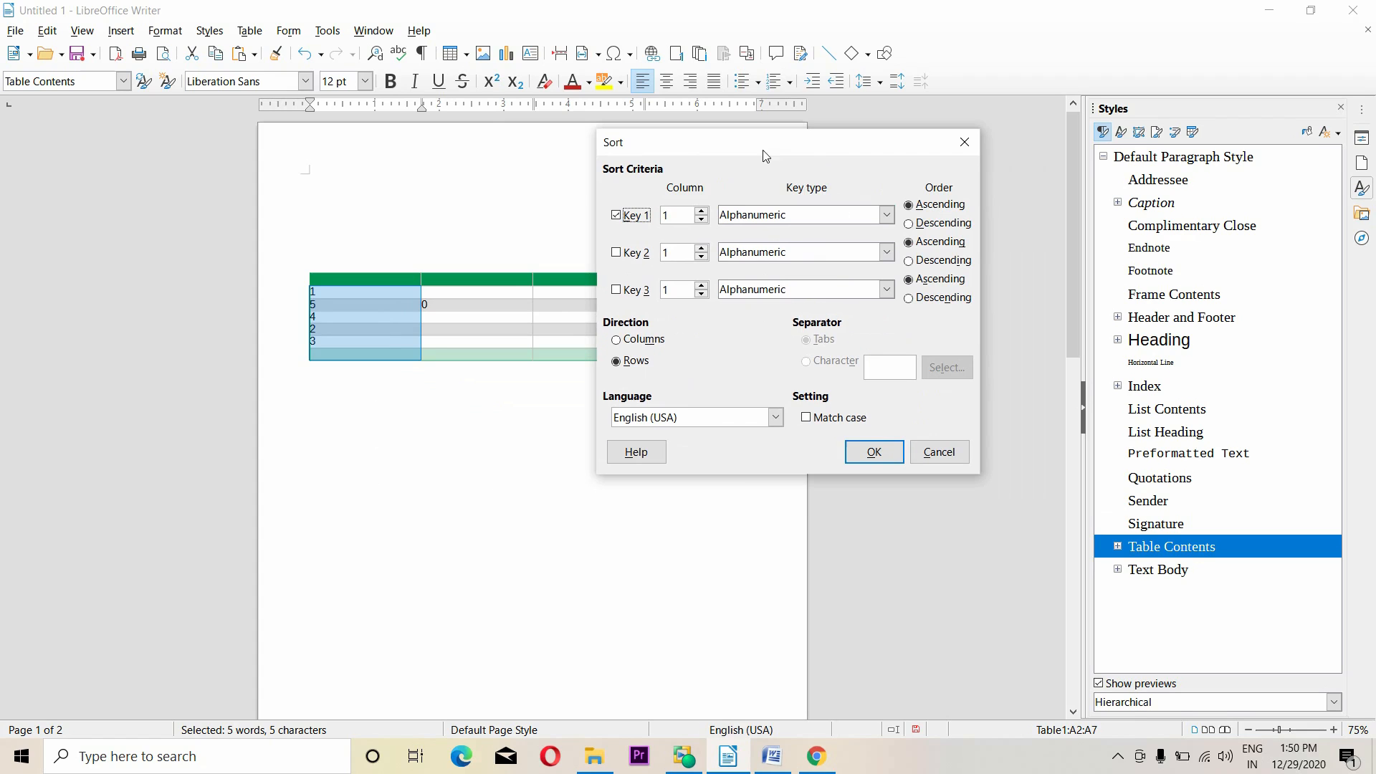
# Step: Review the key types available for the first sort key and choose Alphanumeric
pyautogui.click(888, 216)
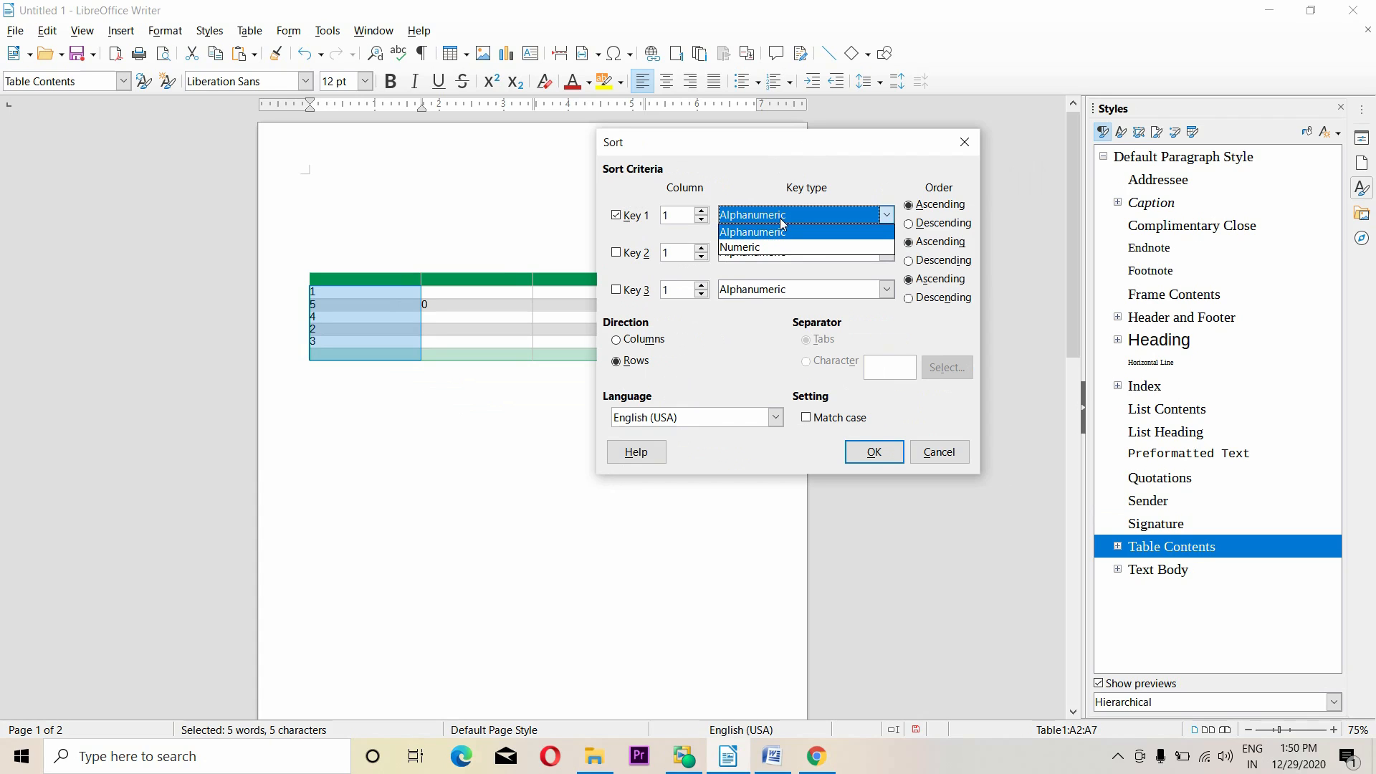
pyautogui.click(689, 196)
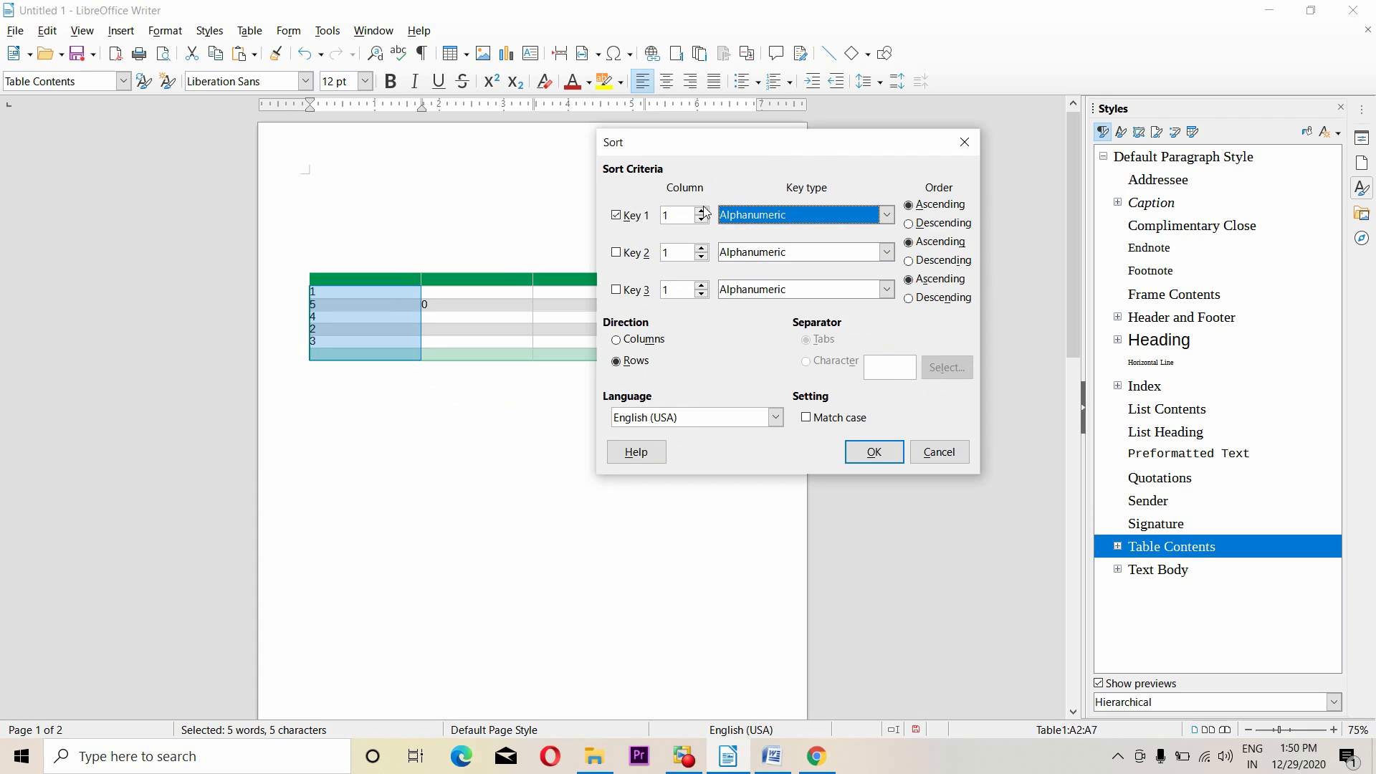
pyautogui.click(888, 215)
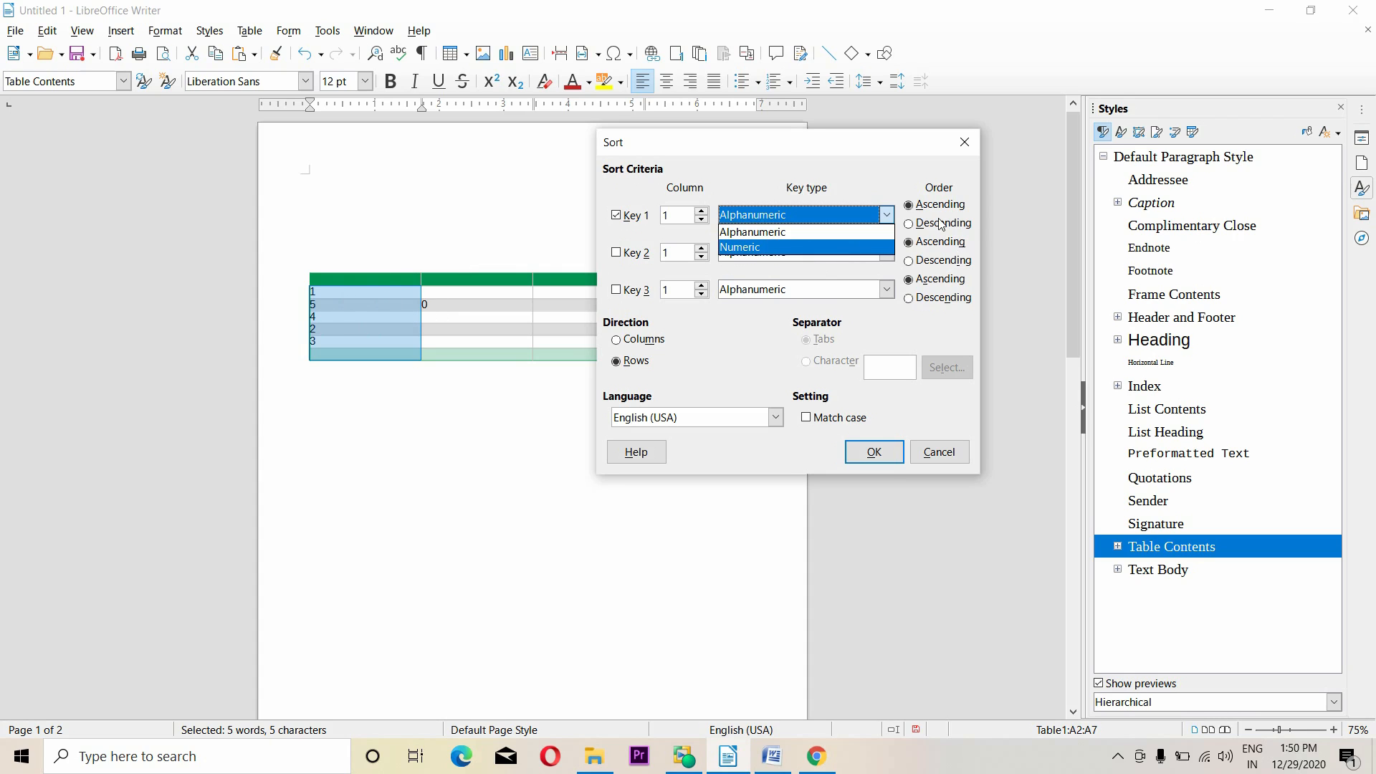
pyautogui.click(762, 233)
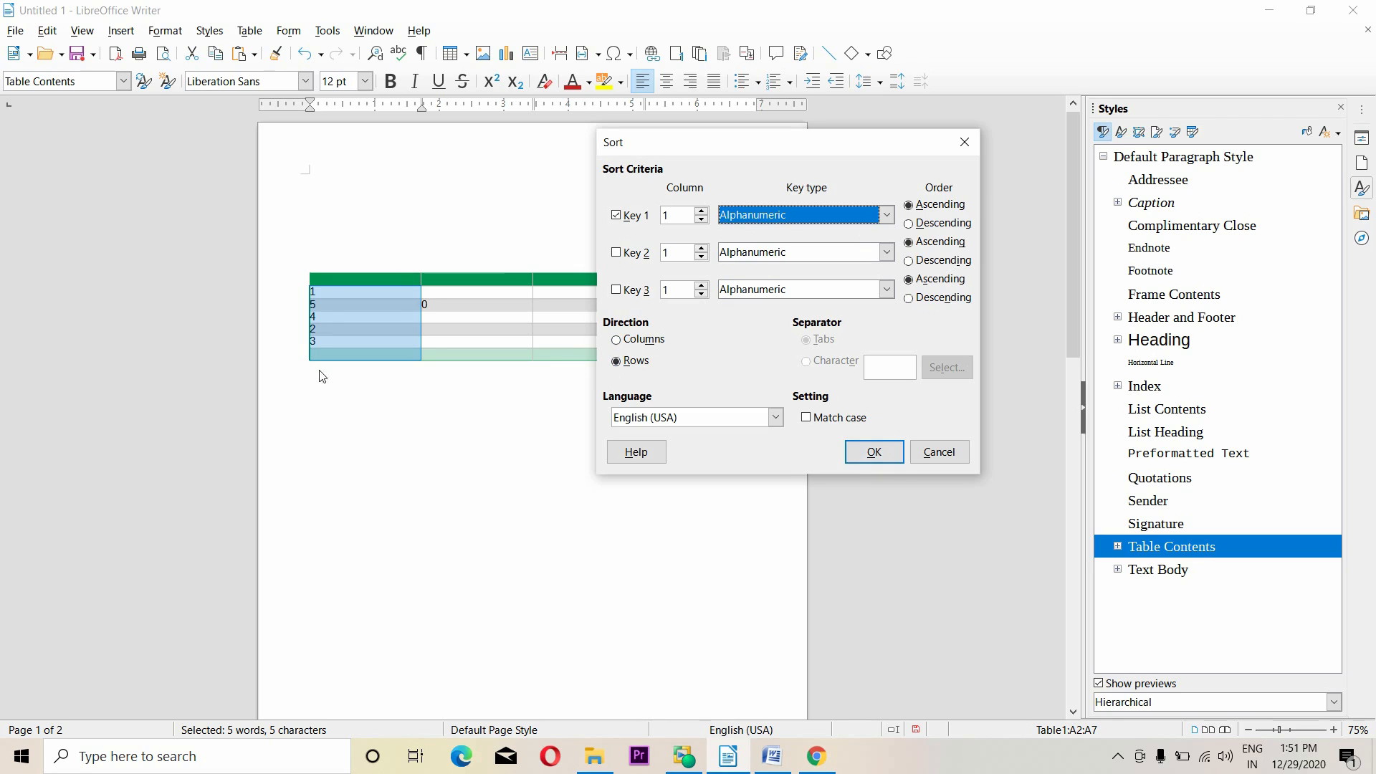
# Step: Sort the first column's numbers in ascending alphanumeric order, and re-sort the five number cells in descending order
pyautogui.click(875, 453)
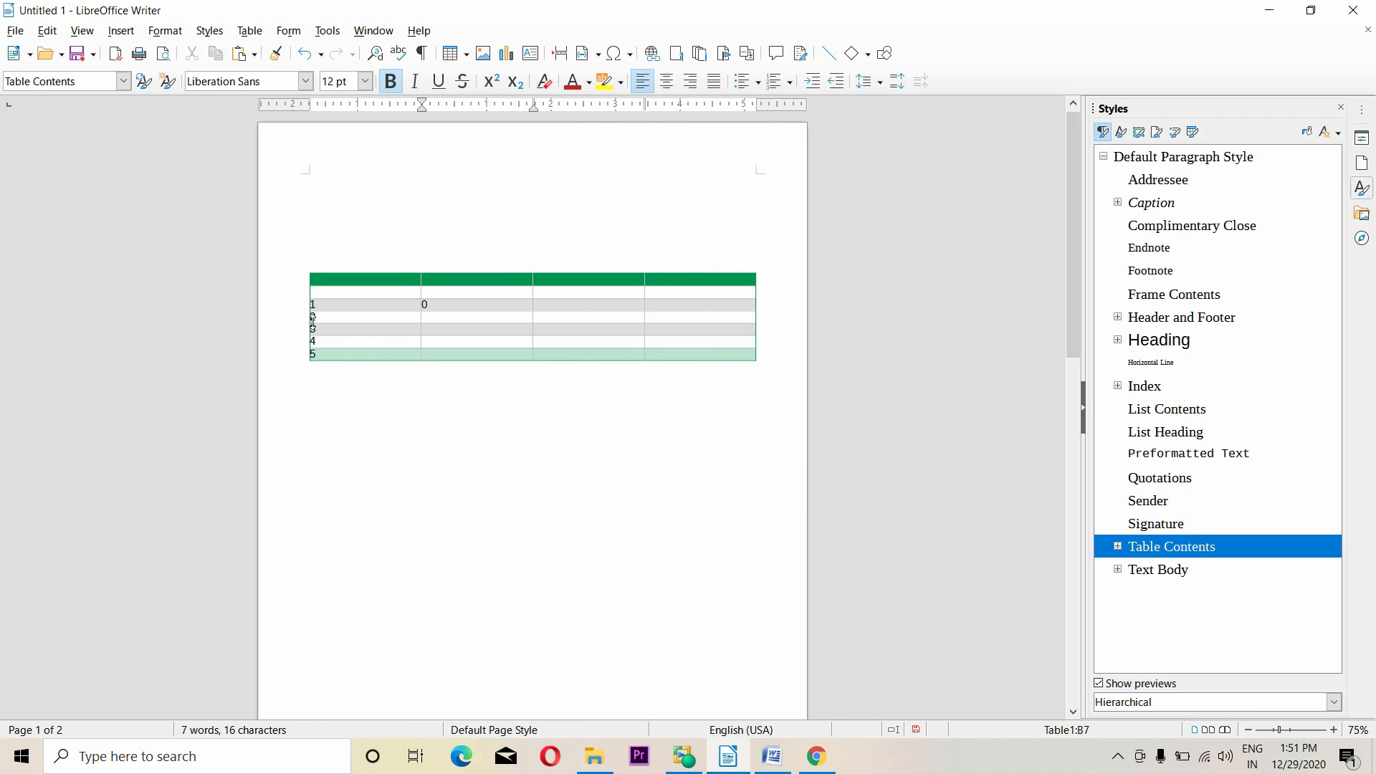
pyautogui.moveTo(315, 305); pyautogui.dragTo(337, 355)
pyautogui.click(249, 30)
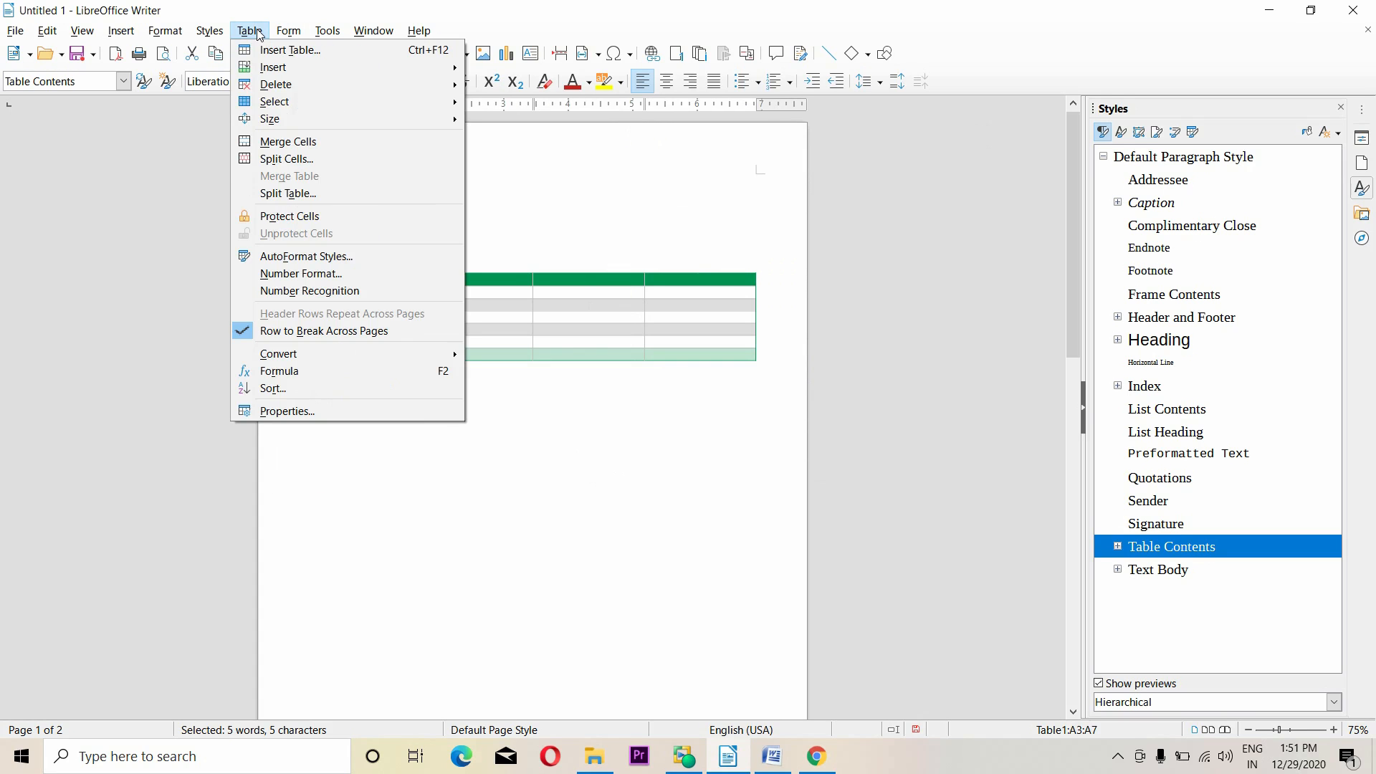
pyautogui.click(302, 393)
pyautogui.click(828, 288)
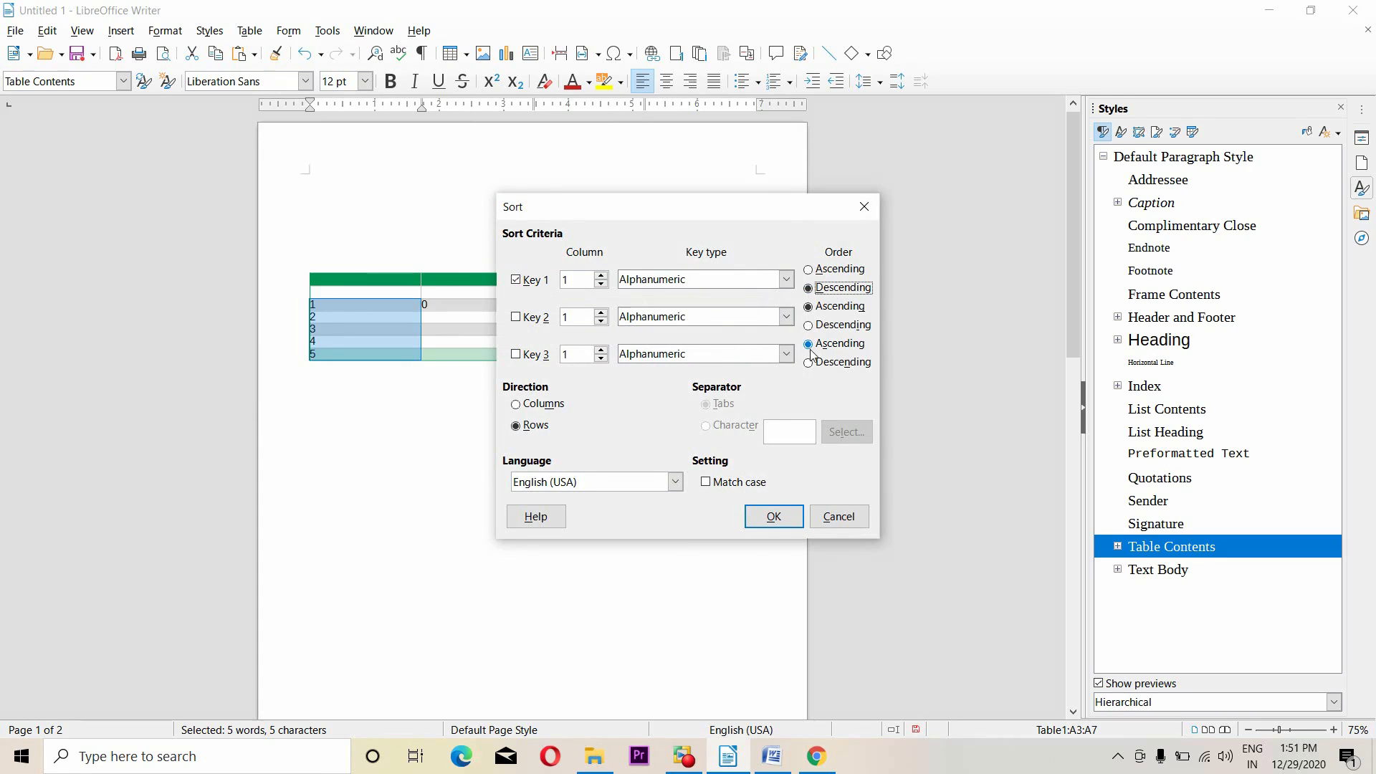
pyautogui.click(775, 515)
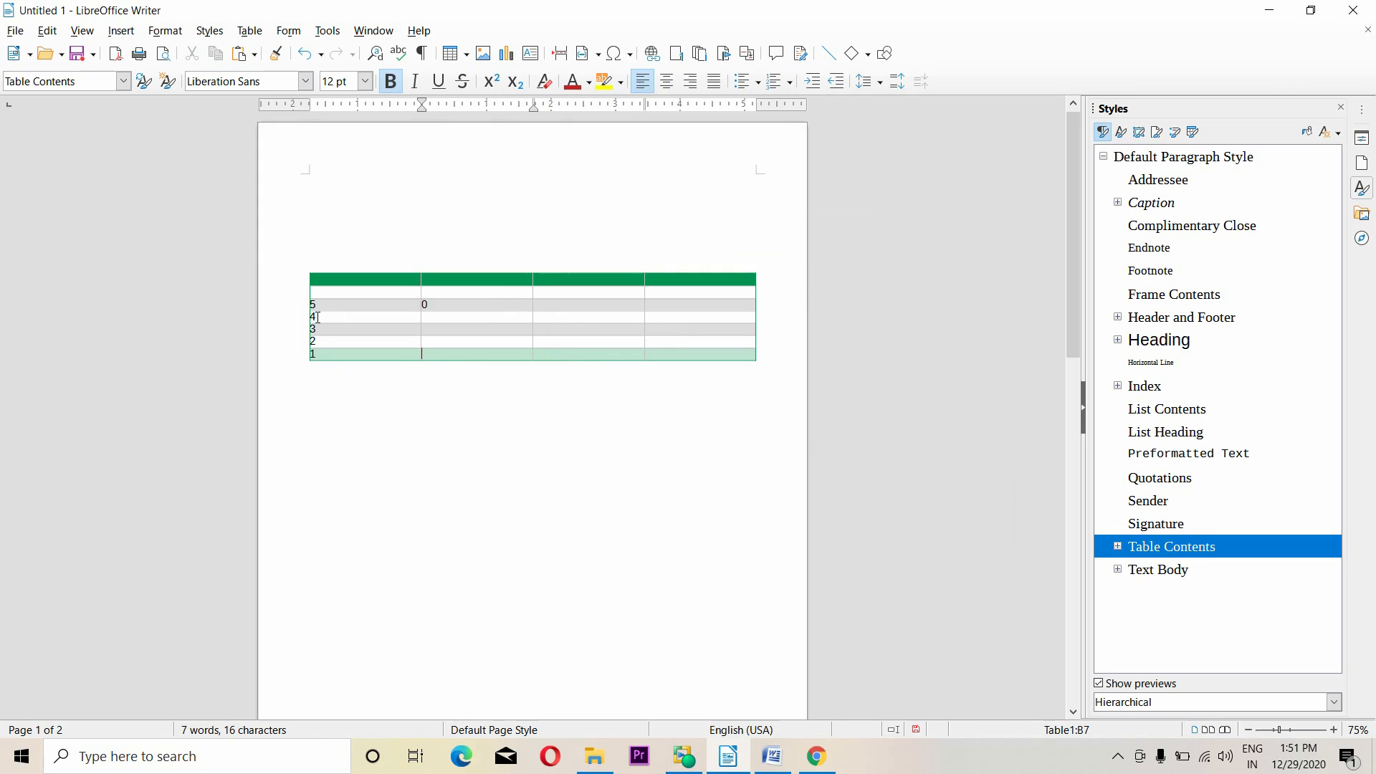
# Step: Clear the sorted numbers from the first column and the 0 from the second column's third-row cell
pyautogui.moveTo(313, 304); pyautogui.dragTo(344, 362)
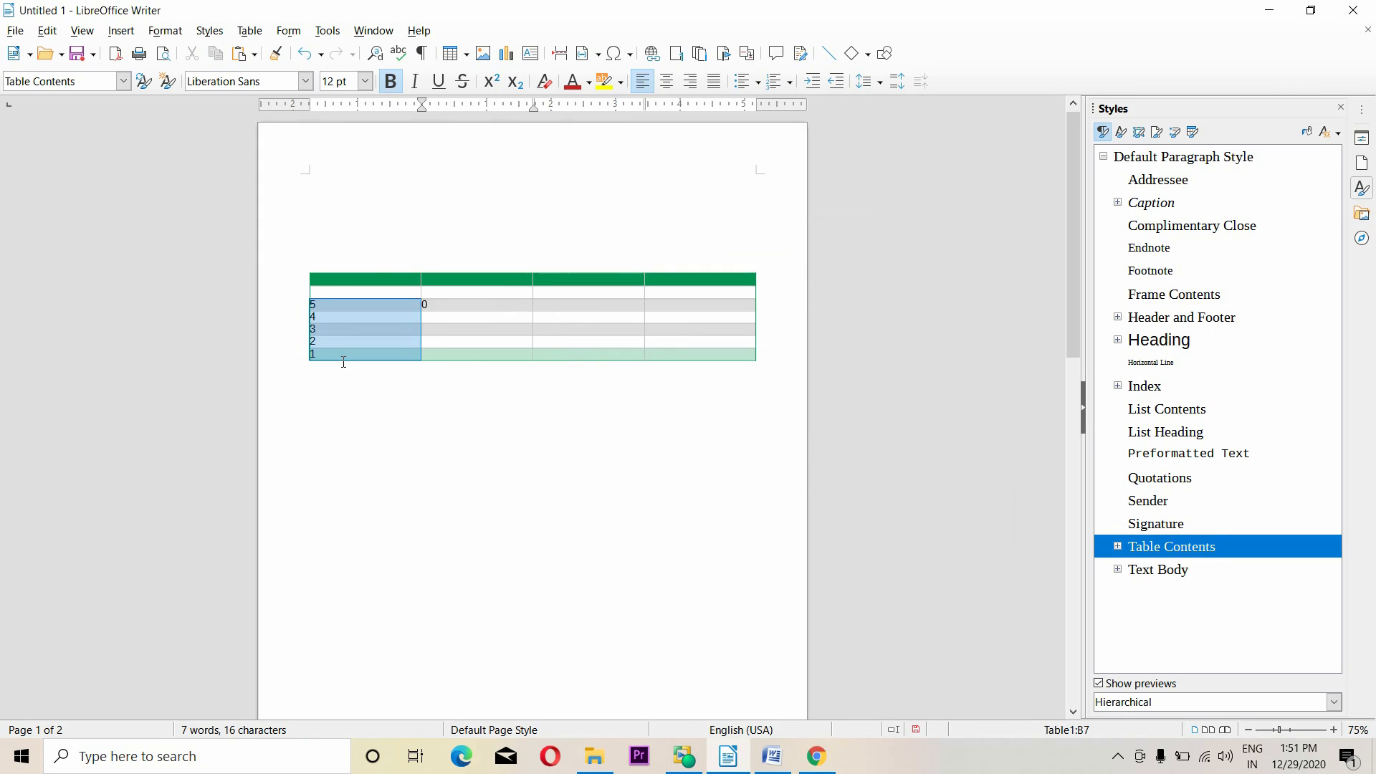
pyautogui.press('Delete')
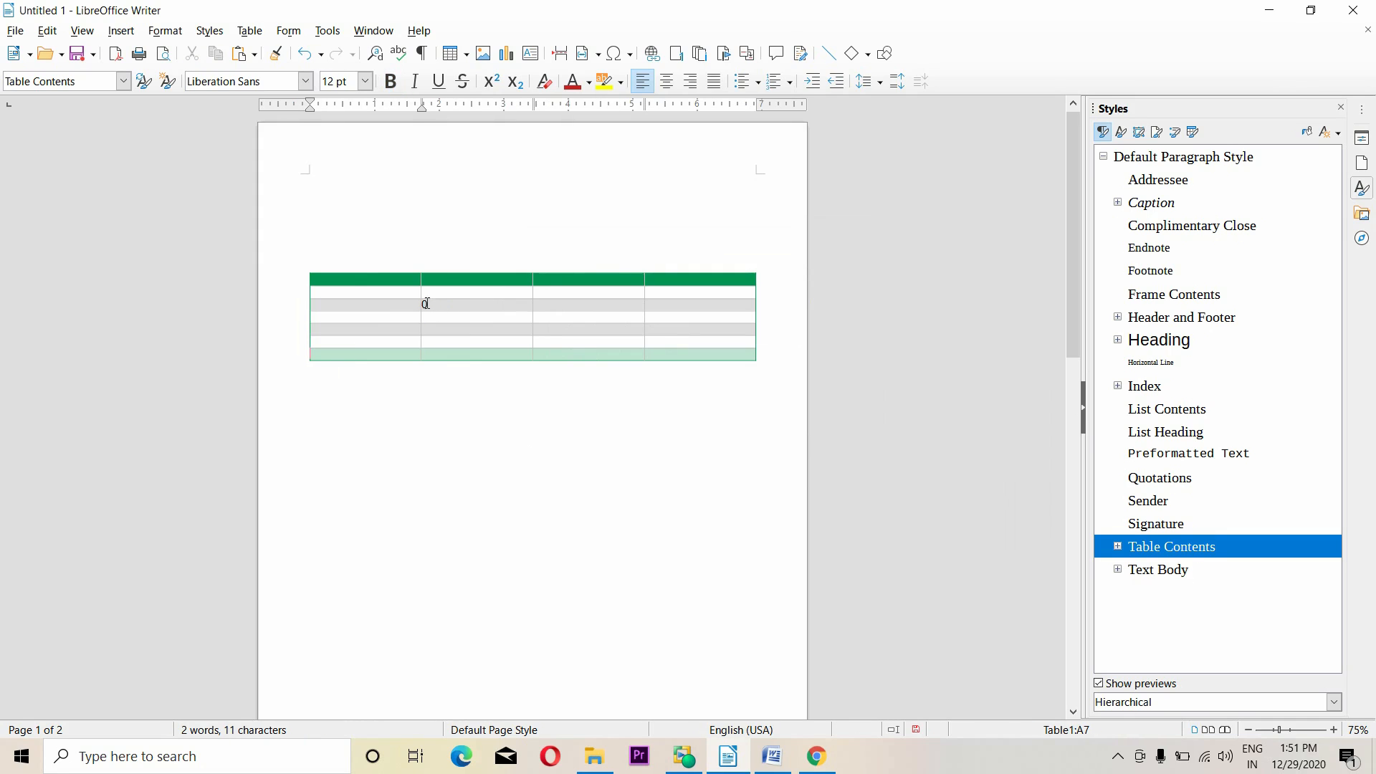
pyautogui.moveTo(435, 308); pyautogui.dragTo(419, 309)
pyautogui.press('Delete')
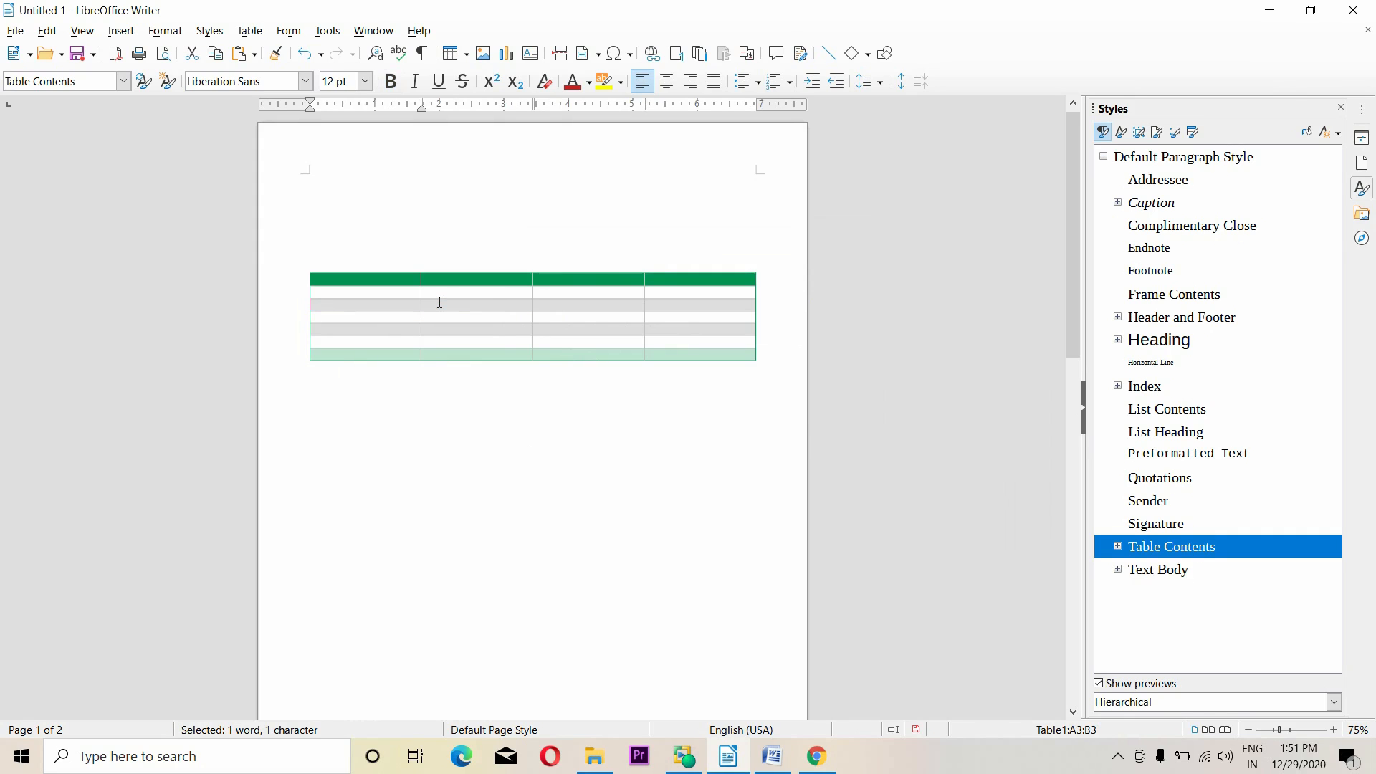
pyautogui.click(327, 30)
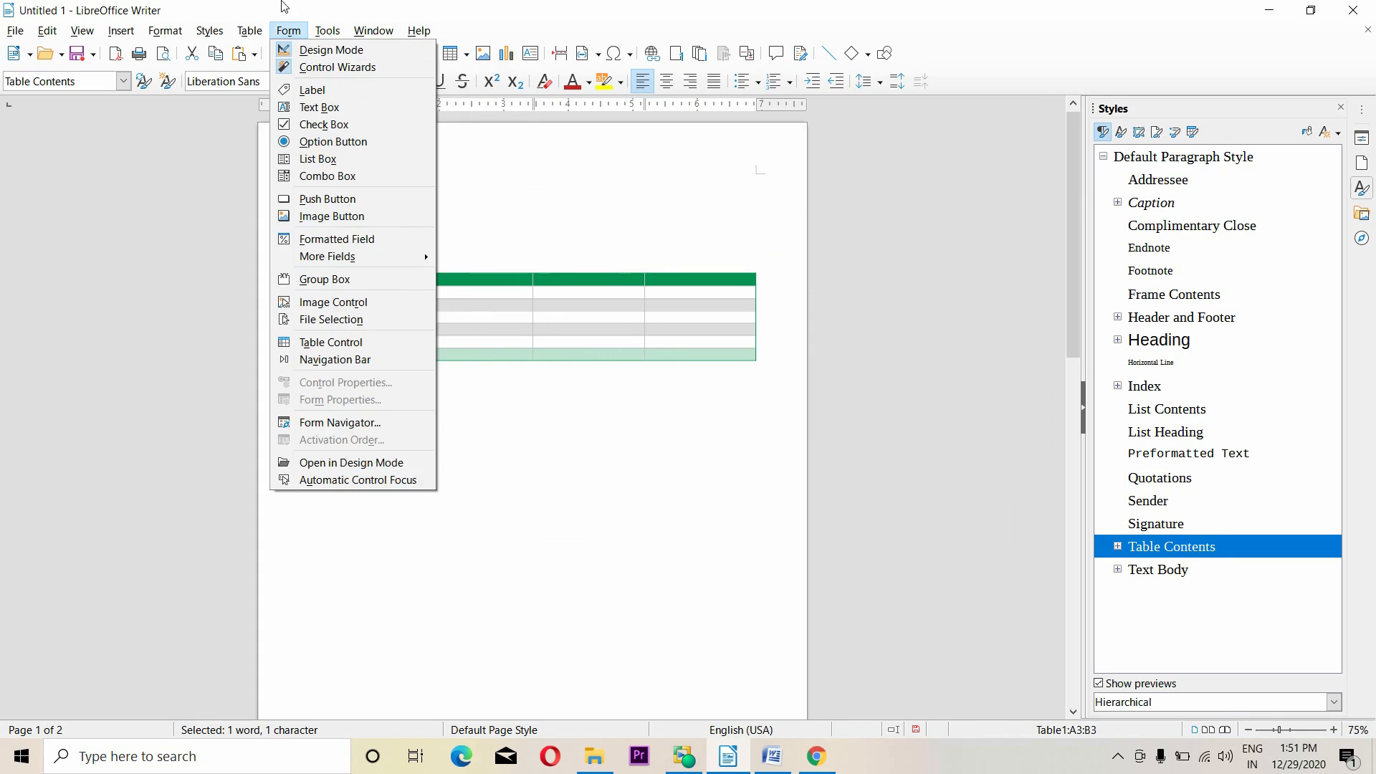
pyautogui.moveTo(252, 31)
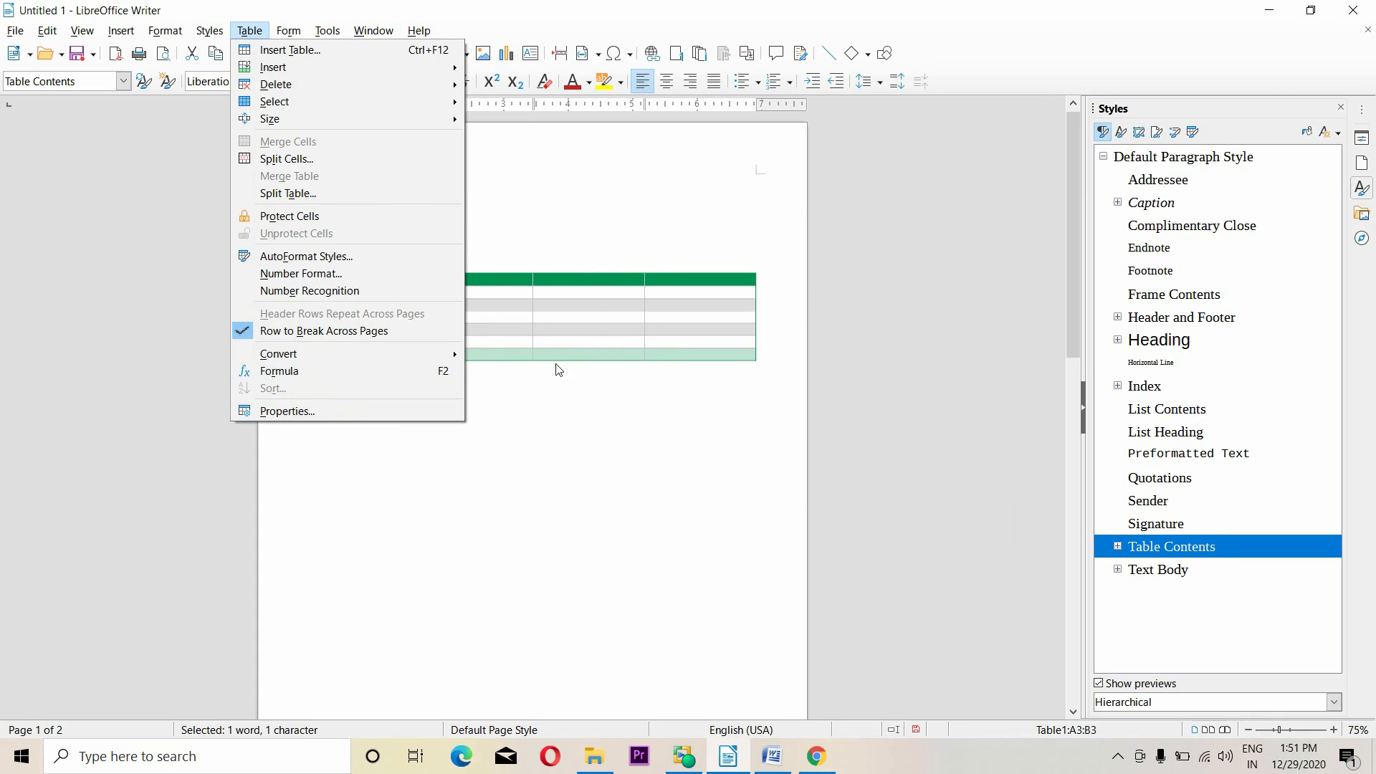
pyautogui.click(461, 320)
pyautogui.click(352, 309)
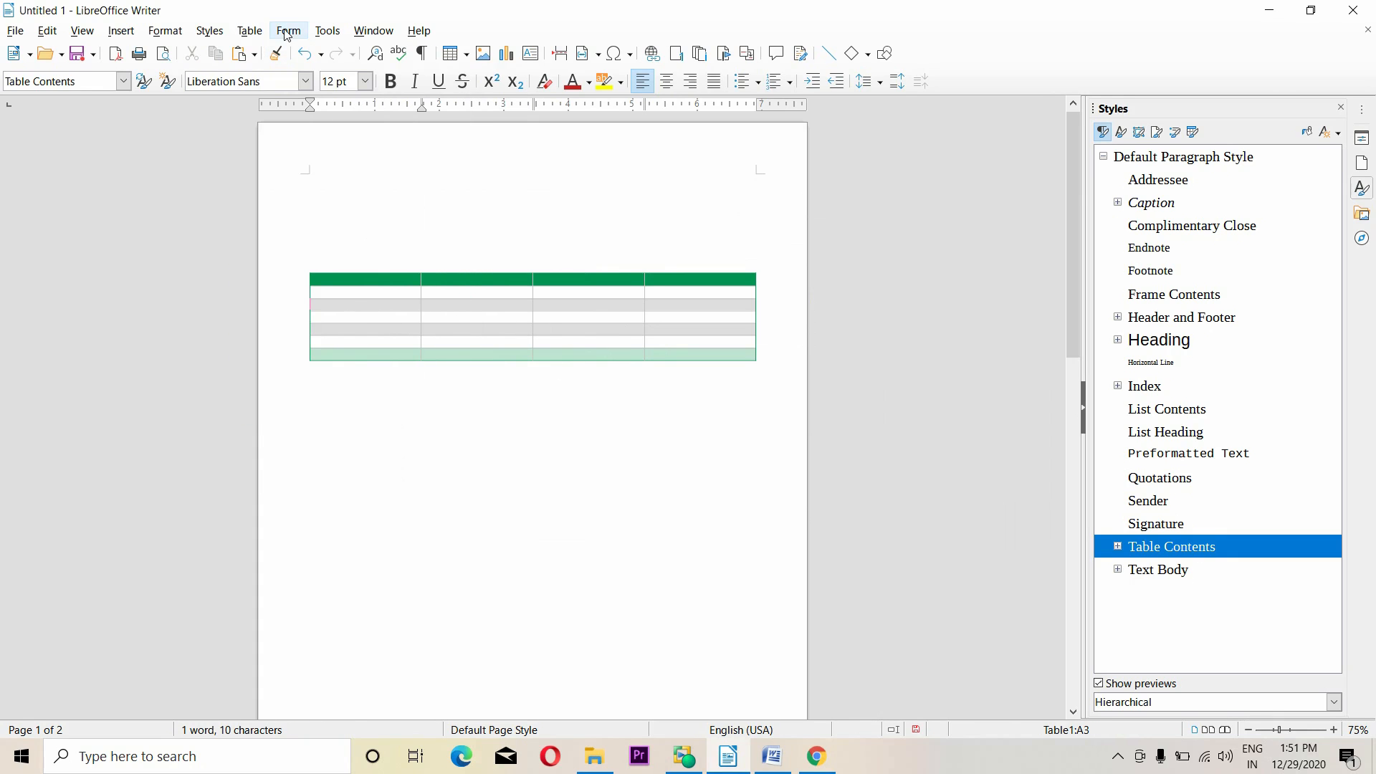
# Step: Open the table's properties and review the general, text flow and column width settings, trying Repeat heading on and off
pyautogui.click(250, 31)
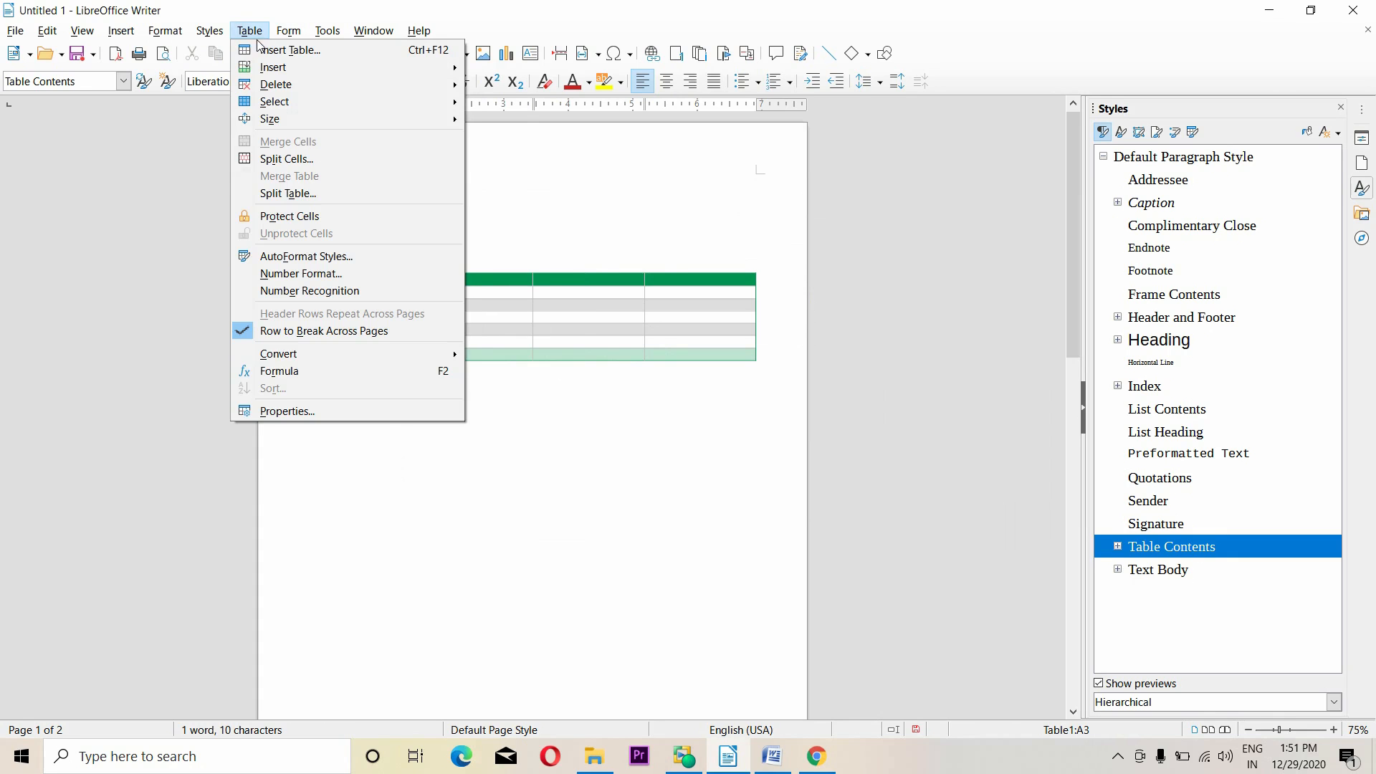
pyautogui.click(298, 412)
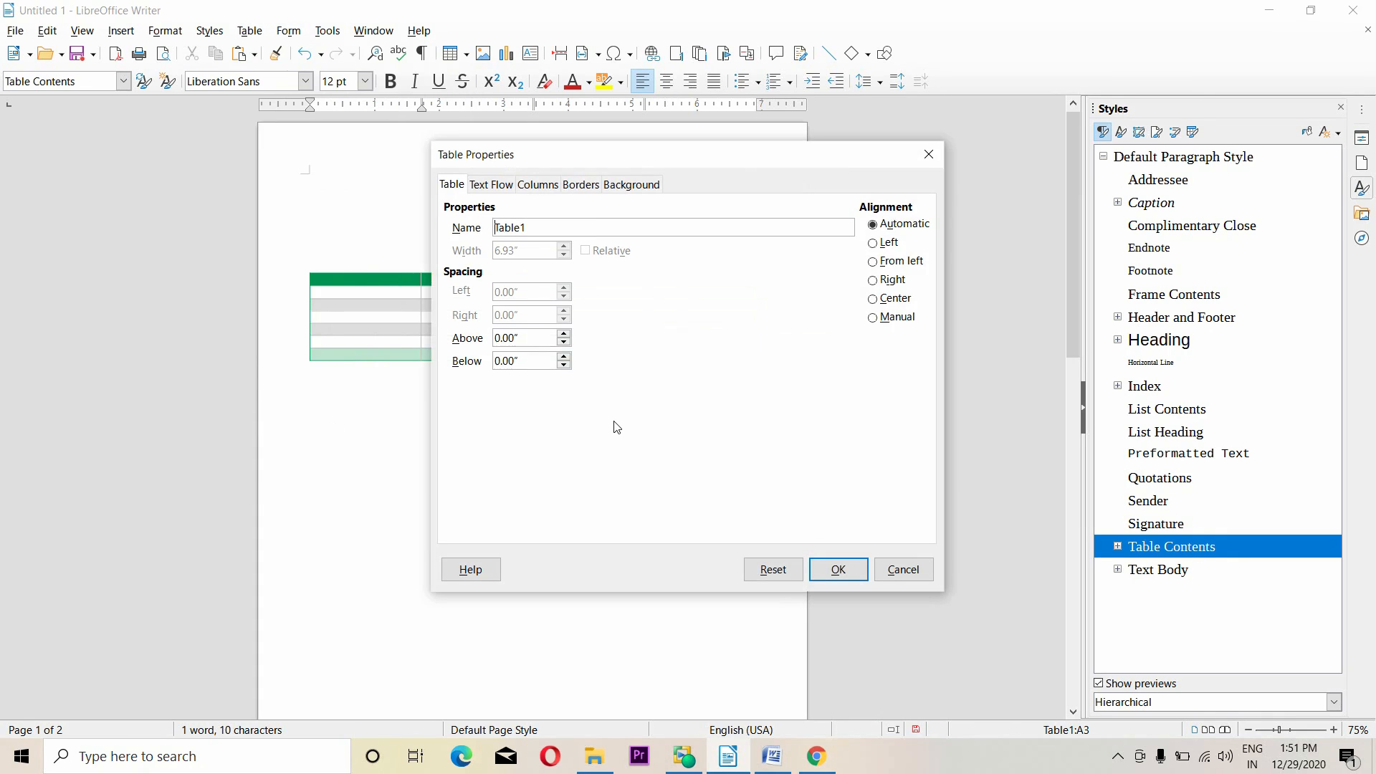
pyautogui.click(485, 186)
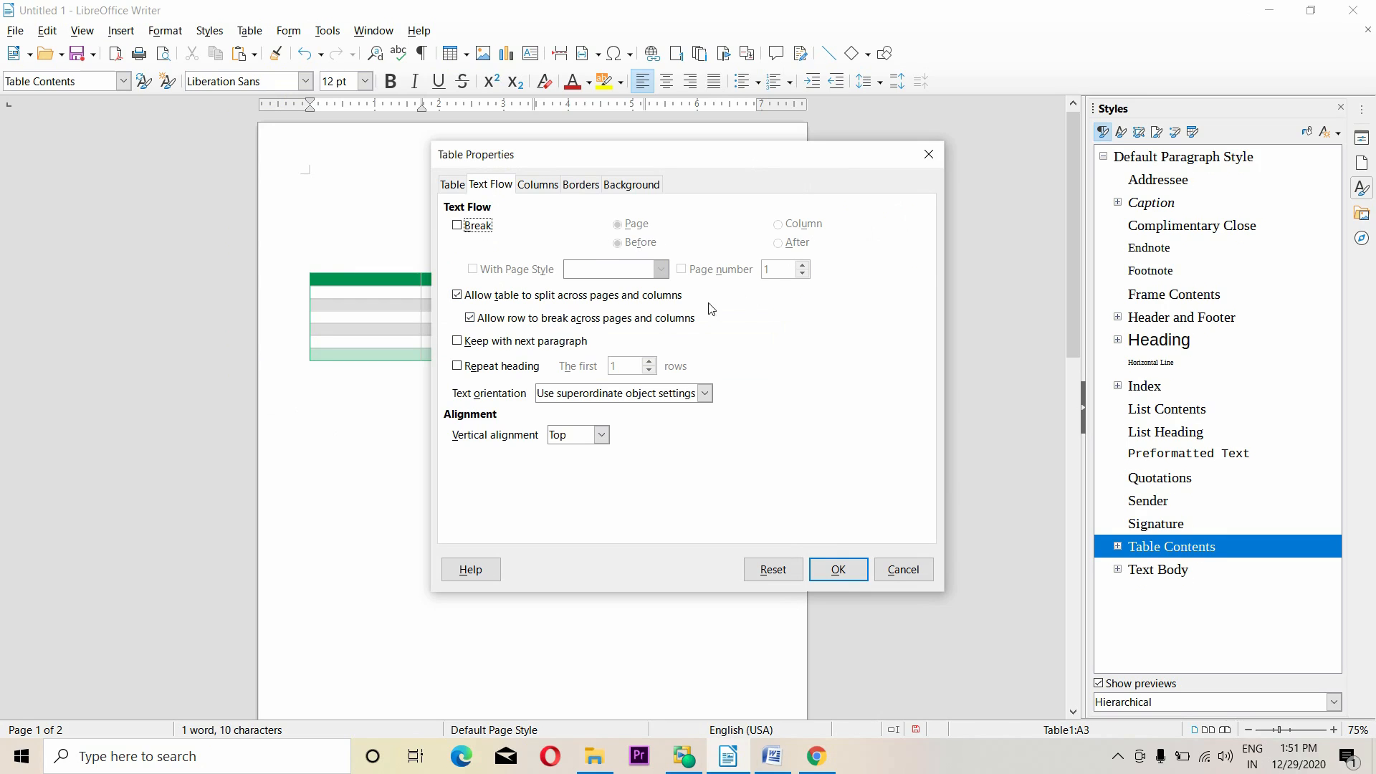
pyautogui.click(498, 371)
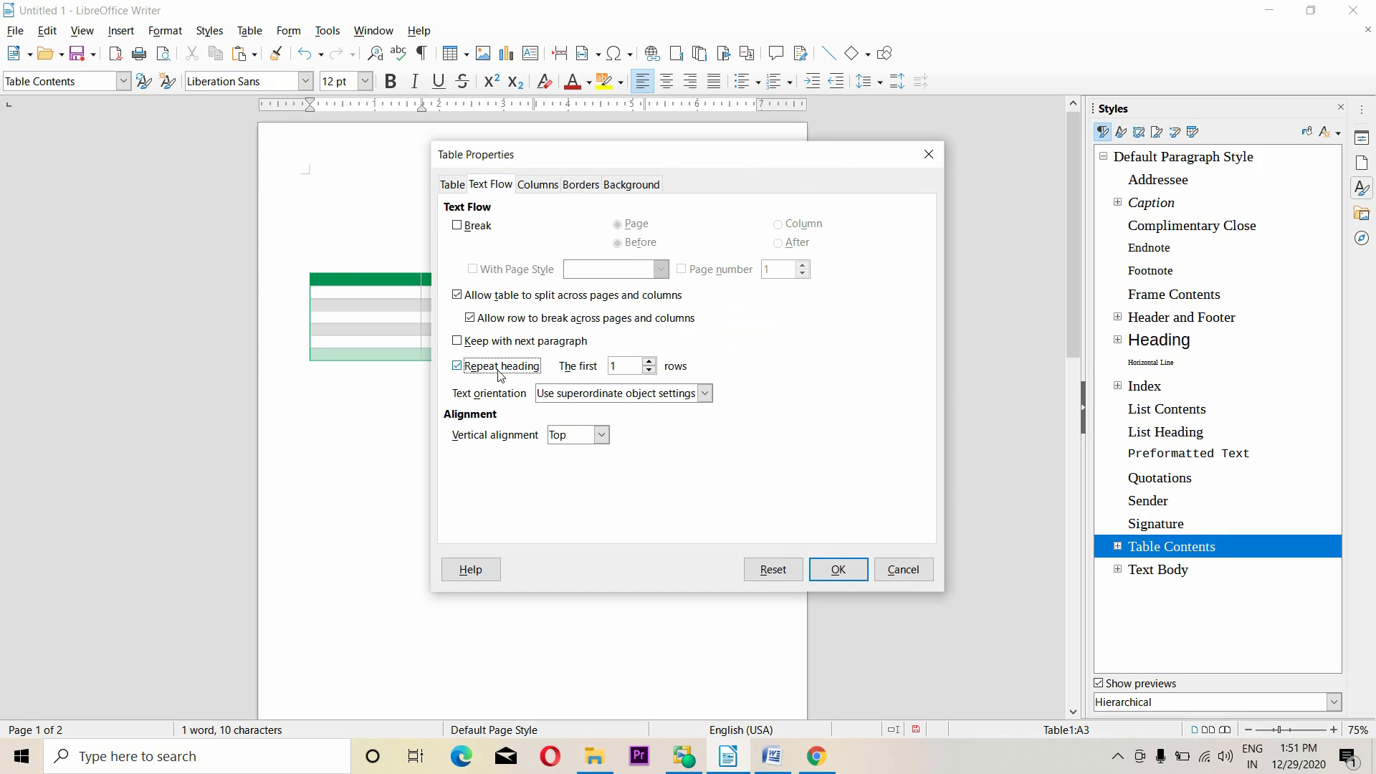
pyautogui.click(500, 372)
pyautogui.click(537, 185)
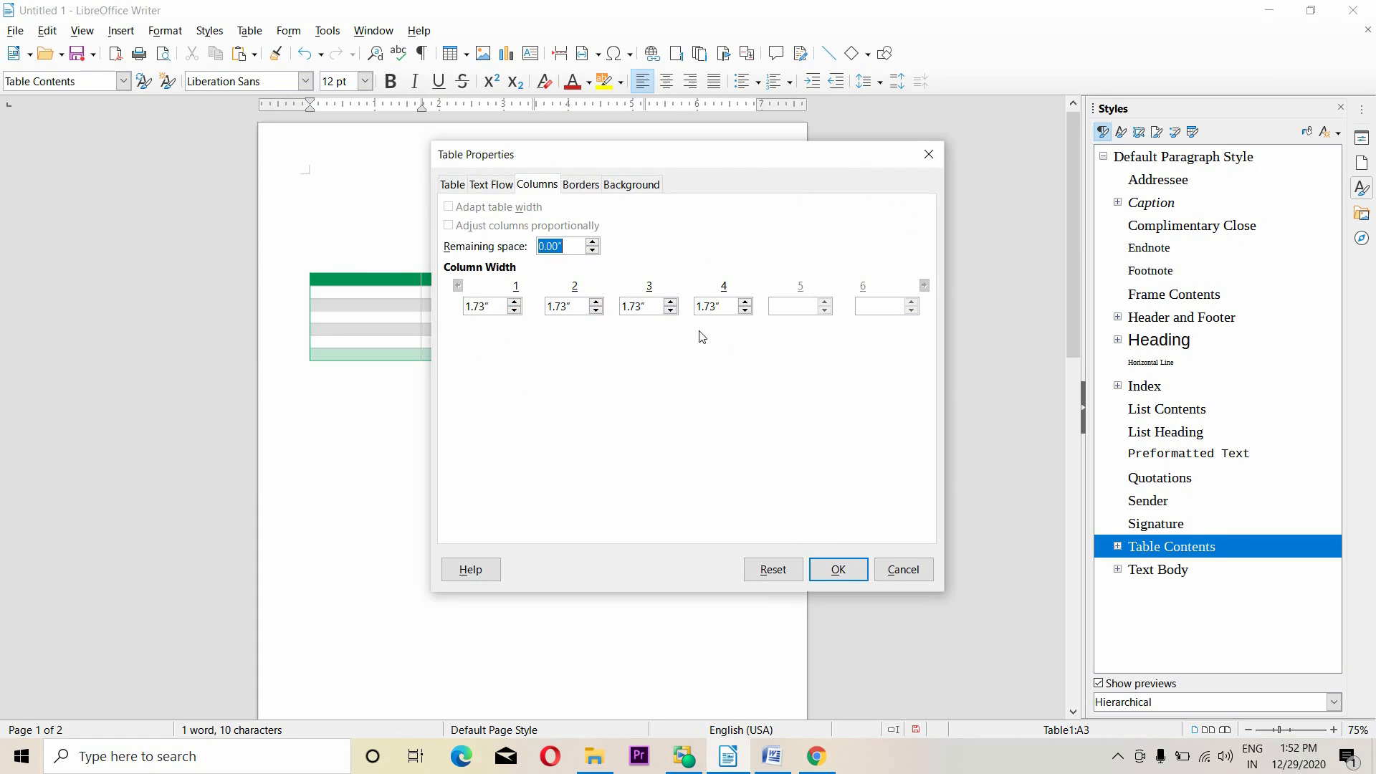
pyautogui.moveTo(721, 165); pyautogui.dragTo(671, 413)
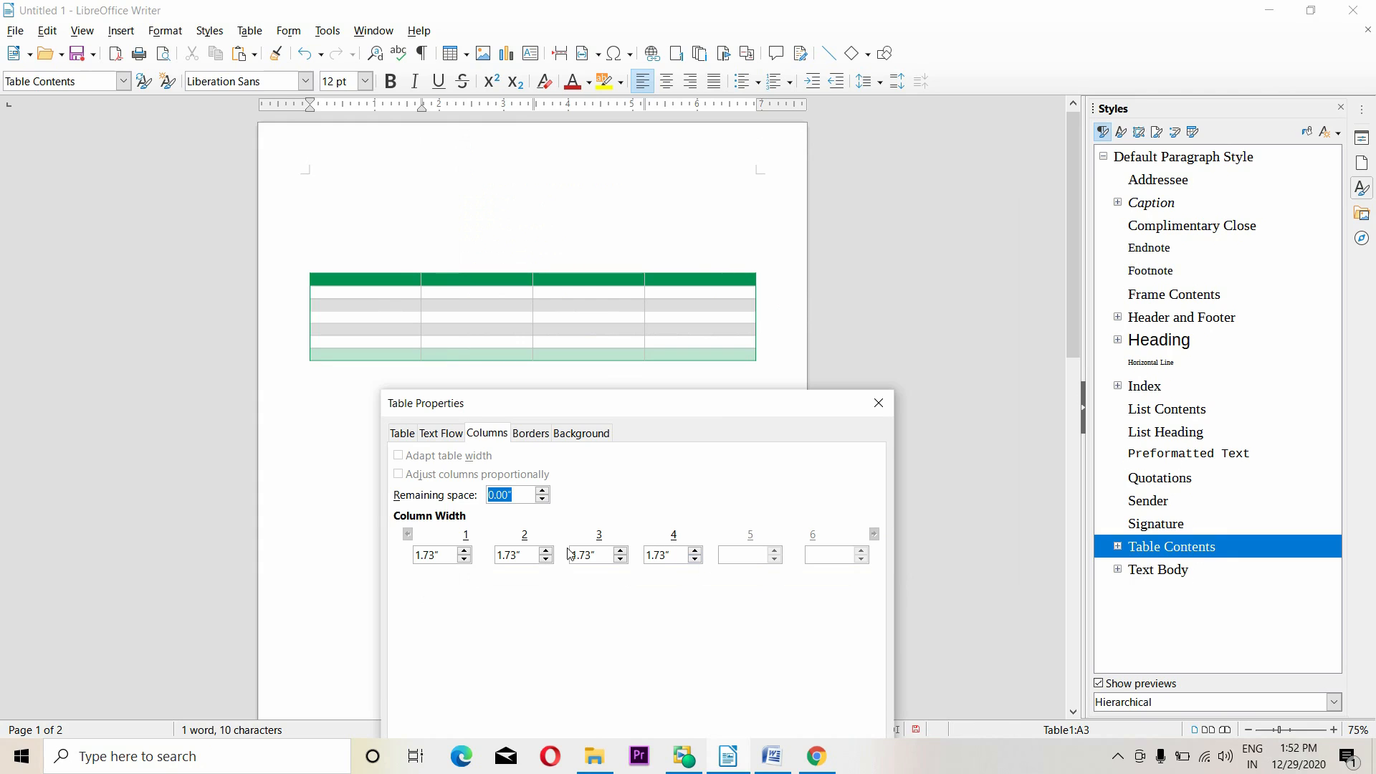
pyautogui.moveTo(646, 418); pyautogui.dragTo(694, 384)
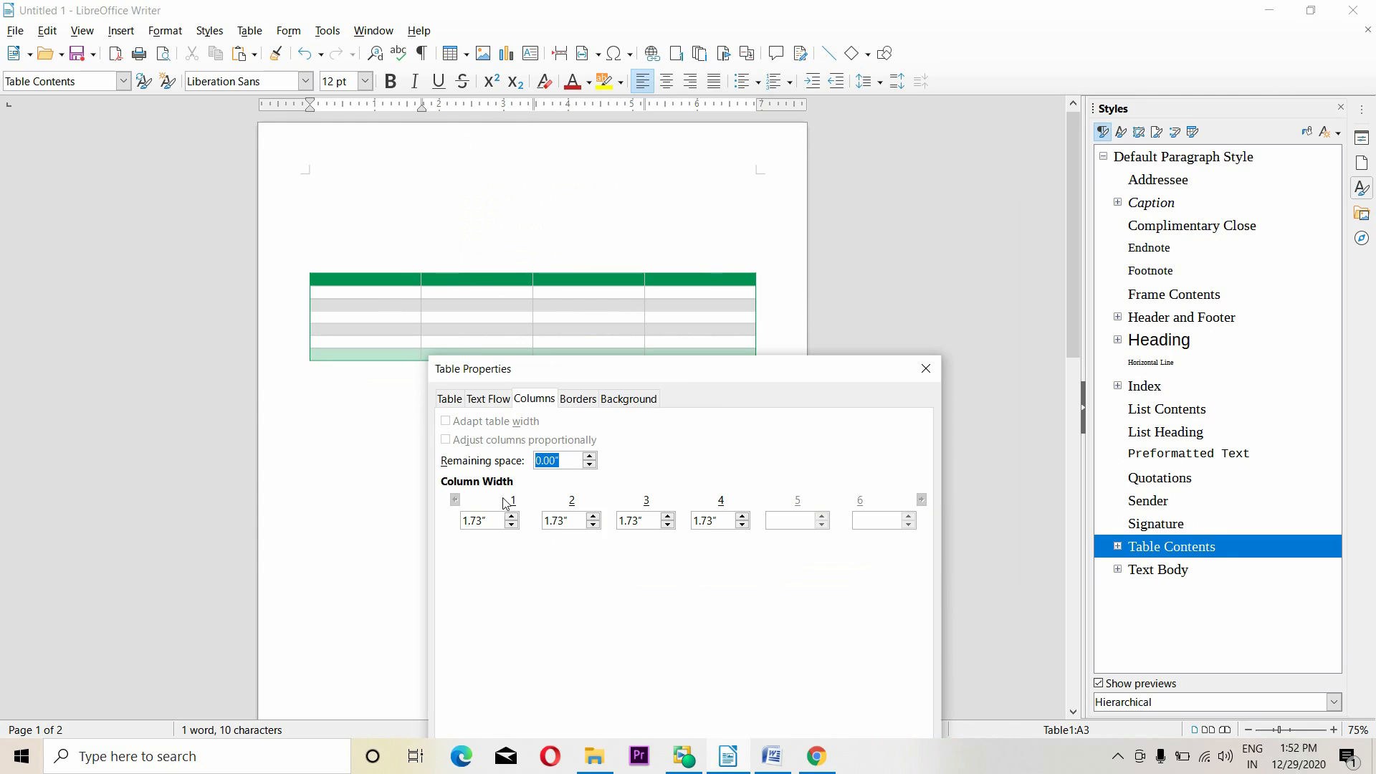
# Step: Give the table a shadow cast to the lower right in its border settings, keeping the line style and color
pyautogui.click(575, 400)
pyautogui.moveTo(649, 387); pyautogui.dragTo(877, 241)
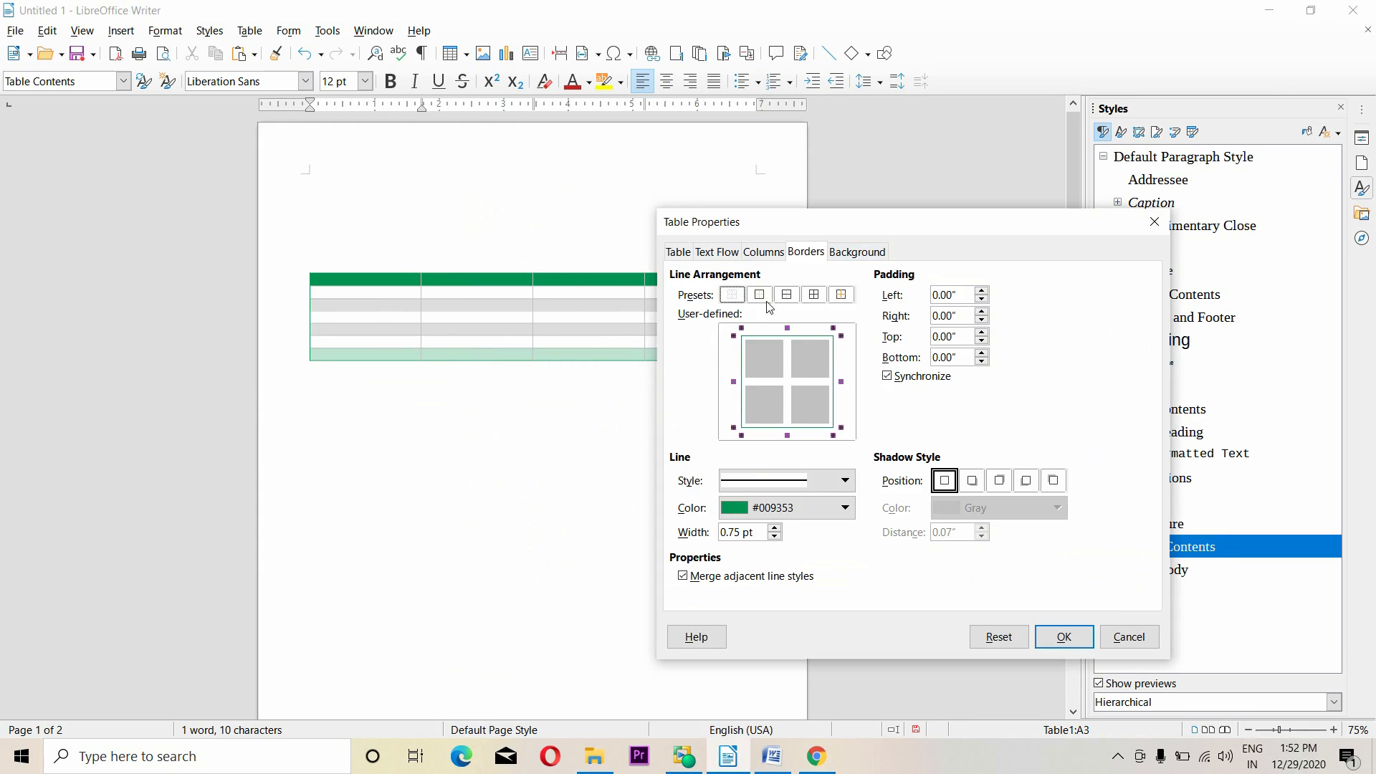
pyautogui.click(972, 487)
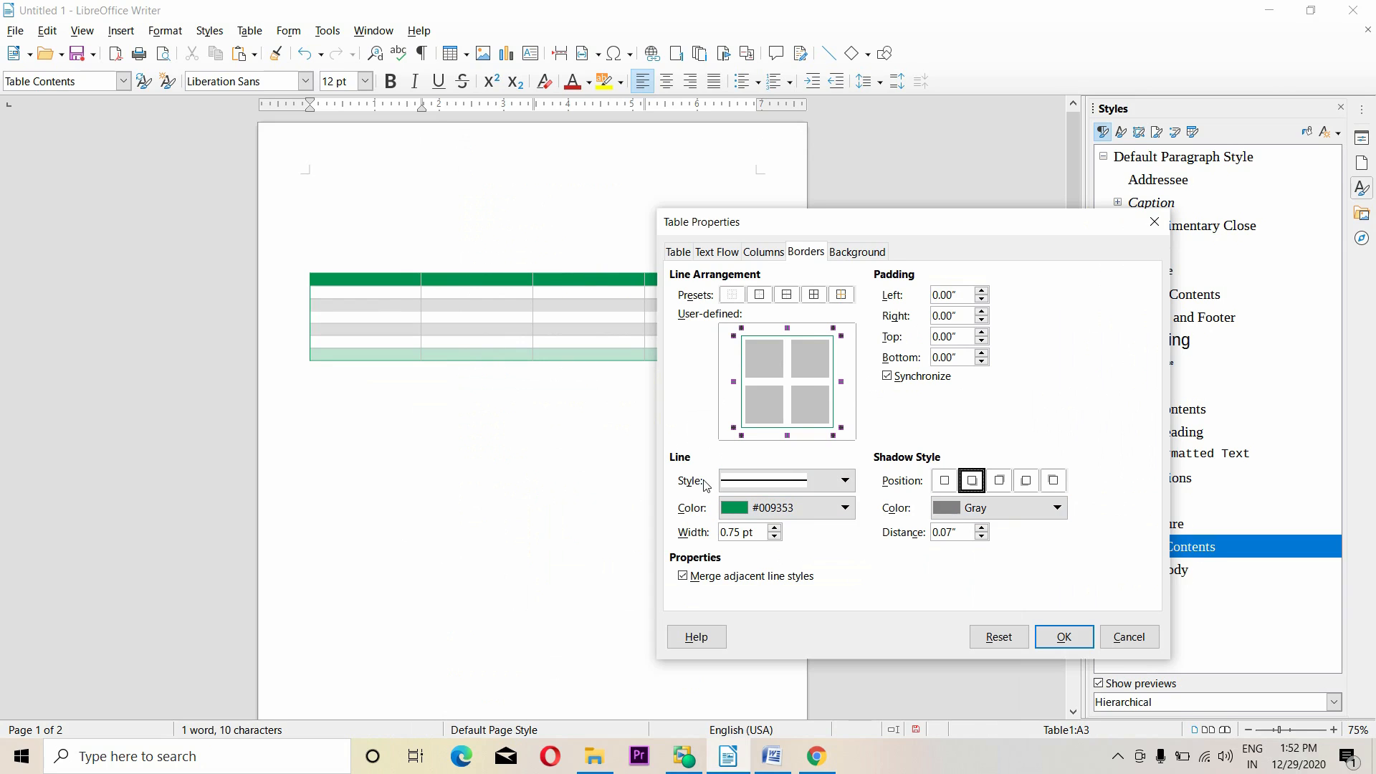
pyautogui.click(803, 481)
pyautogui.click(799, 545)
pyautogui.click(803, 515)
pyautogui.click(805, 516)
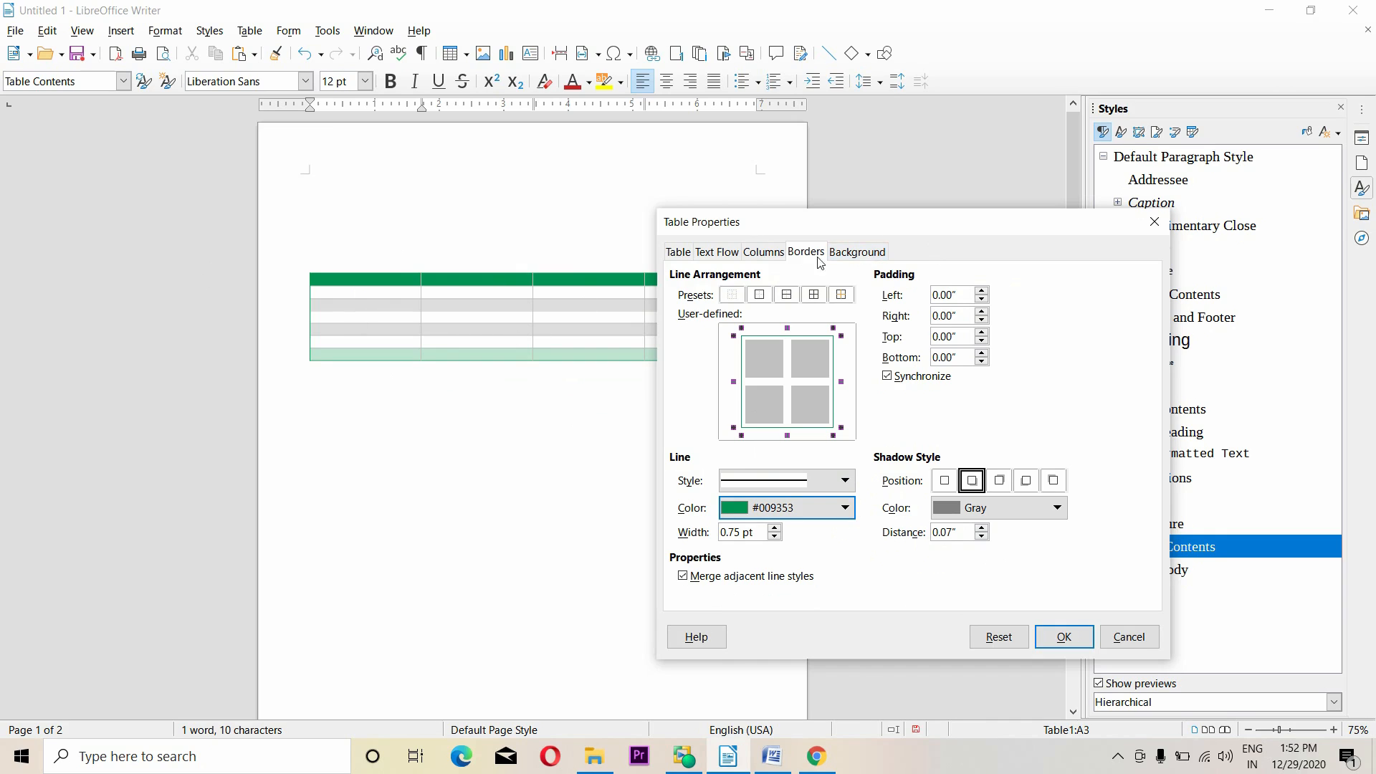
# Step: Review the background targets and the color fill for the current cell, and choose a bitmap fill
pyautogui.click(857, 252)
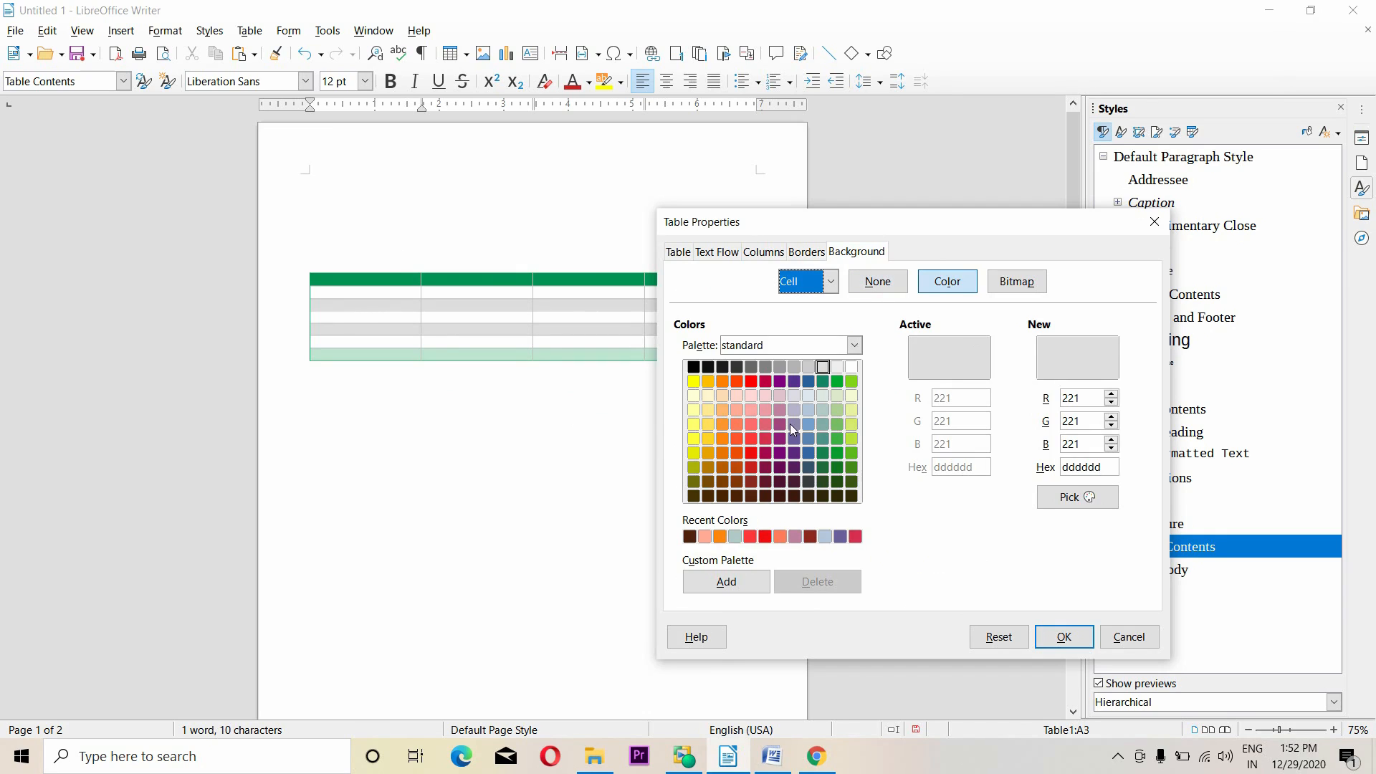
pyautogui.click(828, 283)
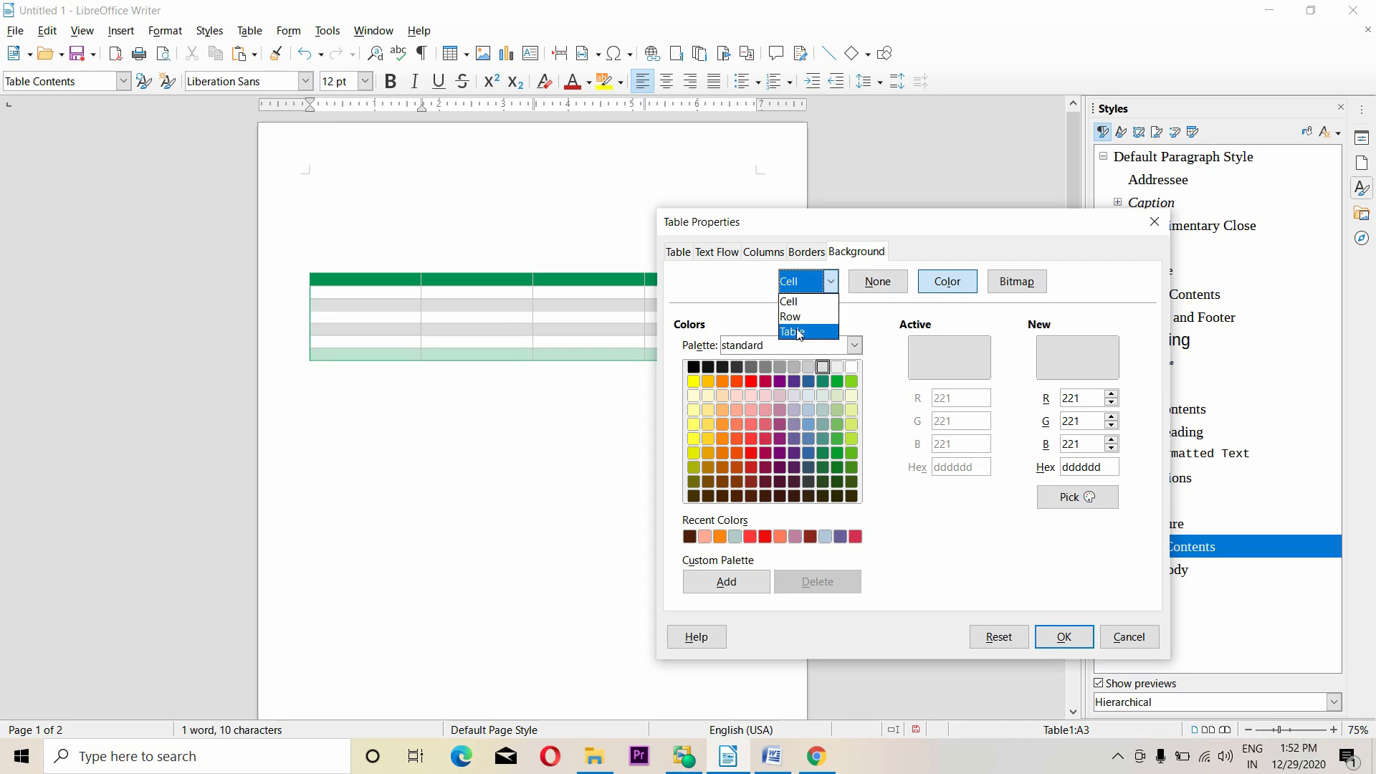
pyautogui.click(880, 331)
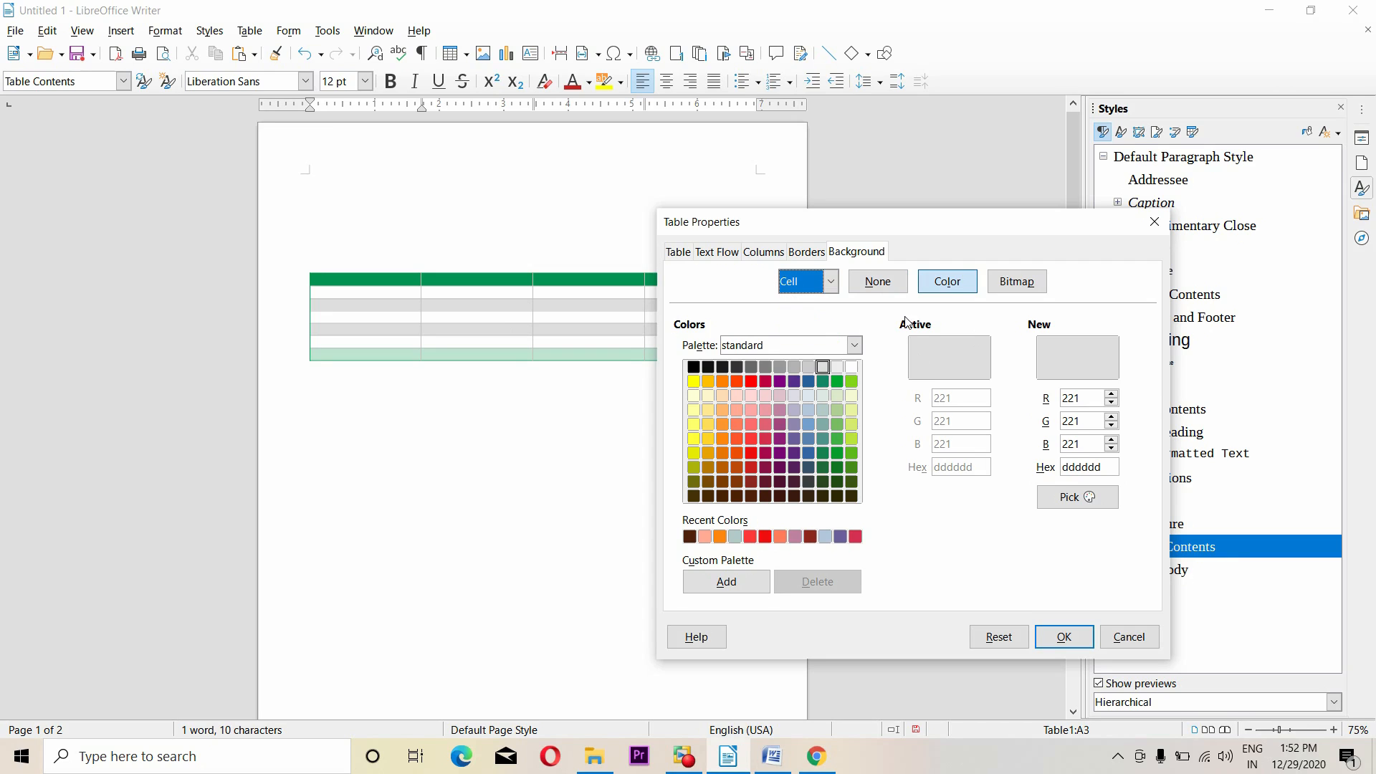
pyautogui.click(949, 284)
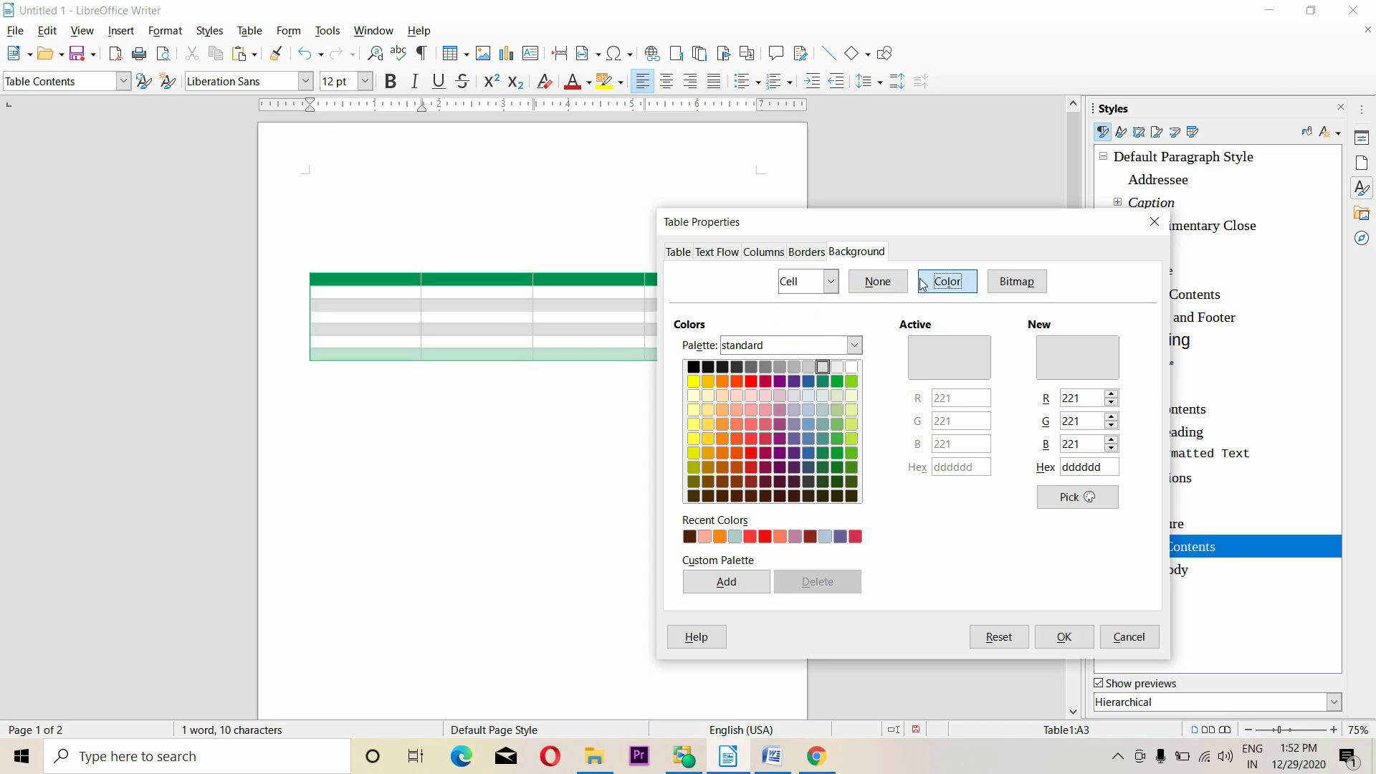
pyautogui.click(1019, 283)
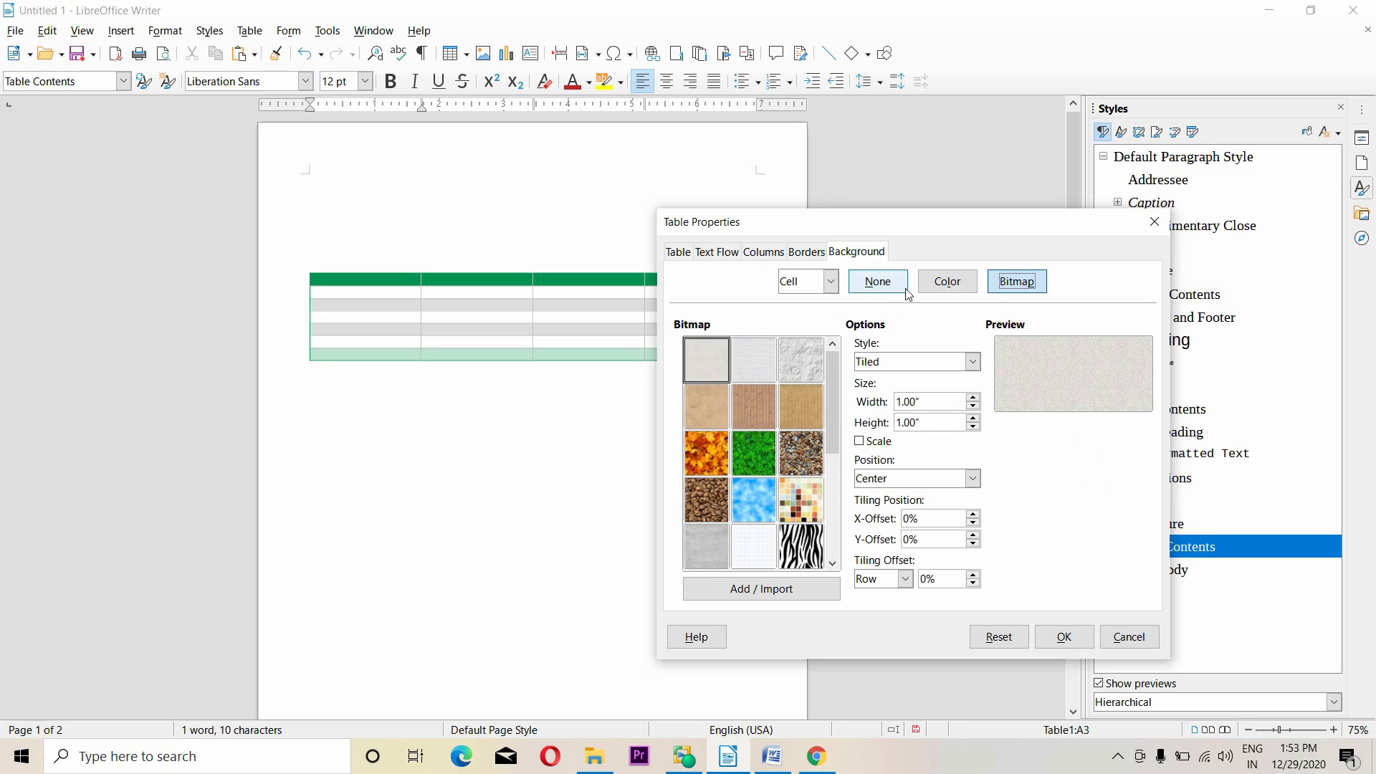
# Step: Set the background of the whole table to the pebble-stone bitmap and apply the table properties
pyautogui.click(826, 281)
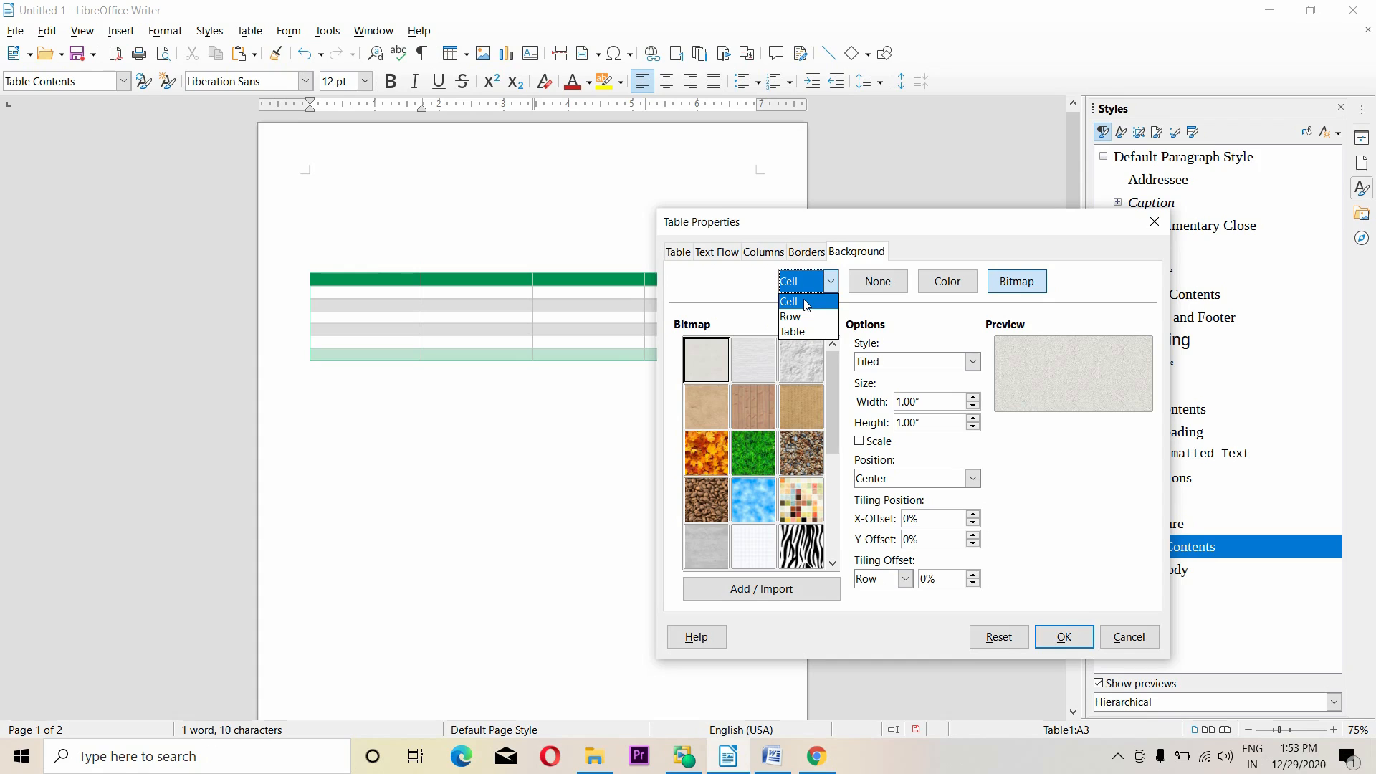
pyautogui.click(798, 332)
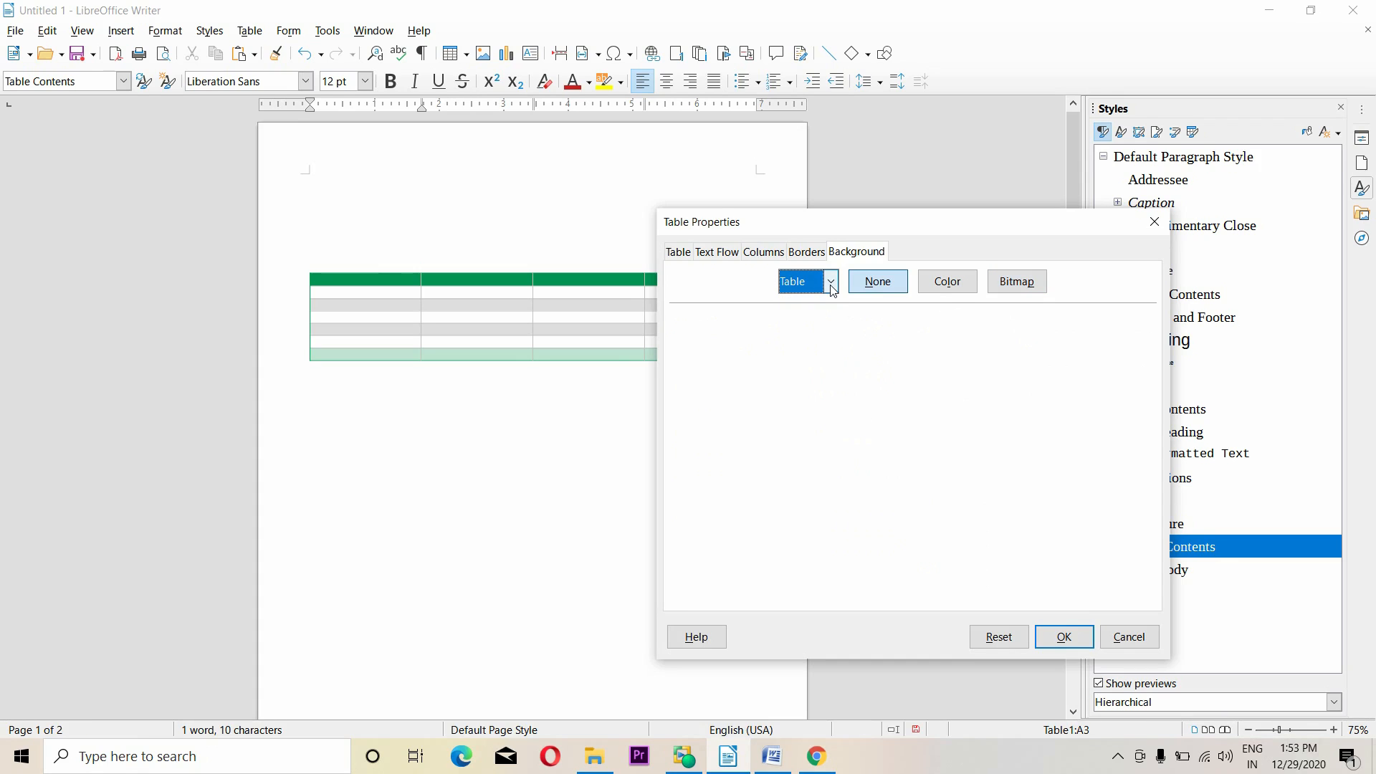
pyautogui.click(1018, 283)
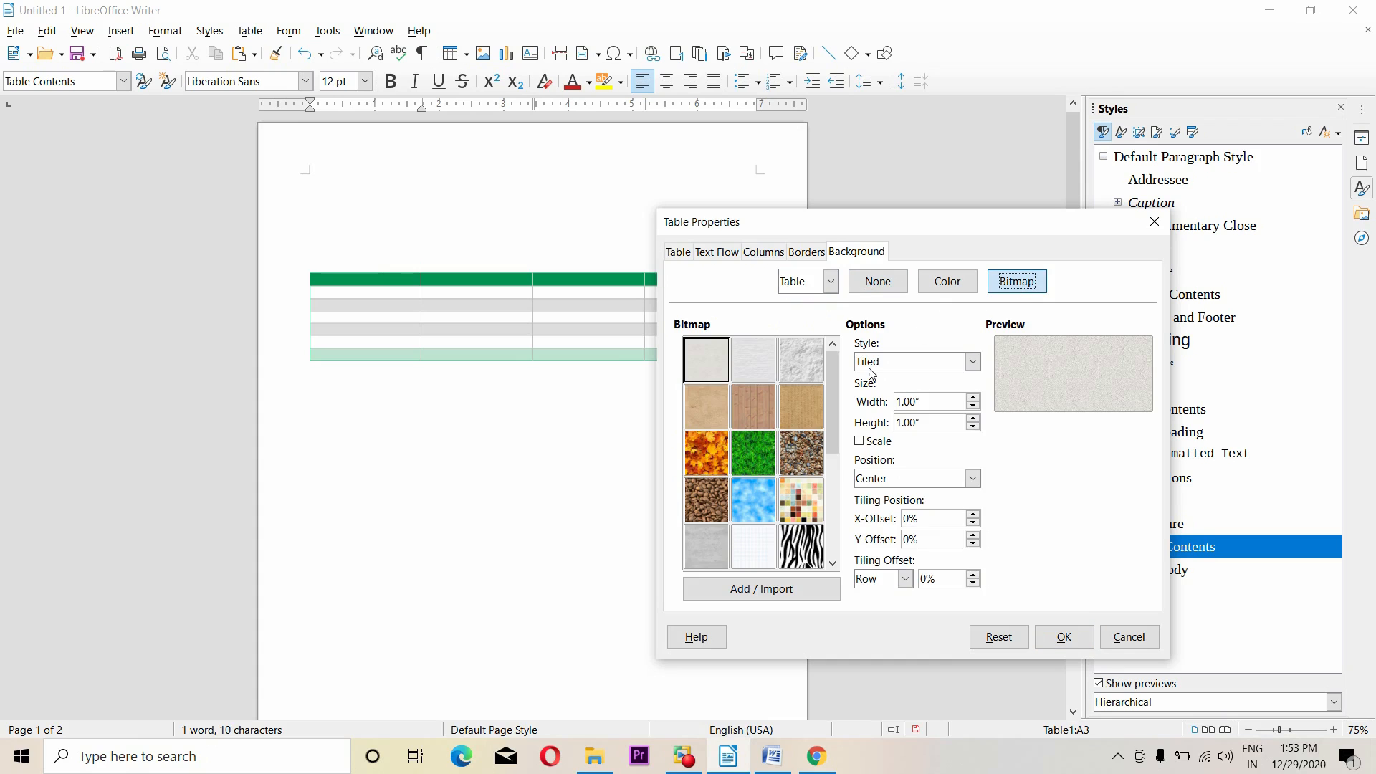
pyautogui.click(803, 460)
pyautogui.click(1064, 637)
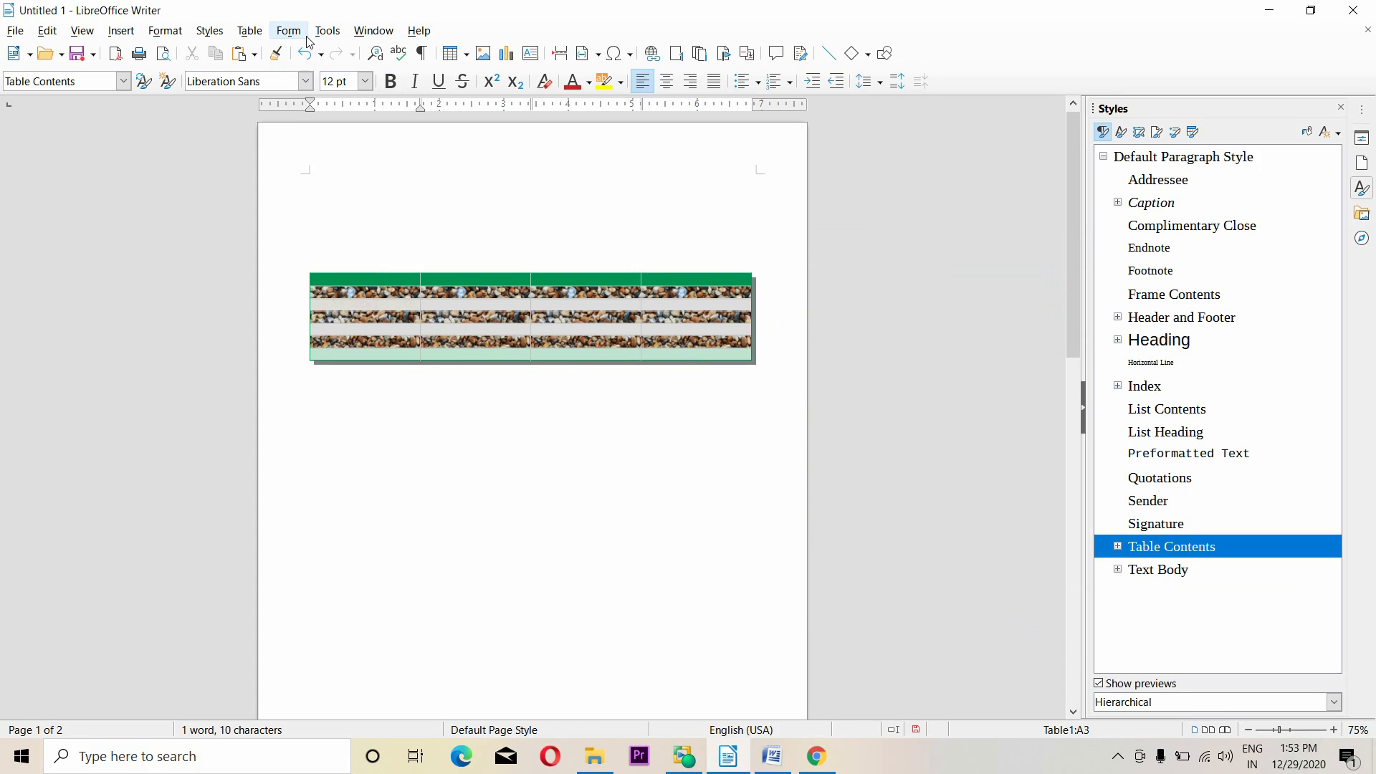
pyautogui.click(249, 30)
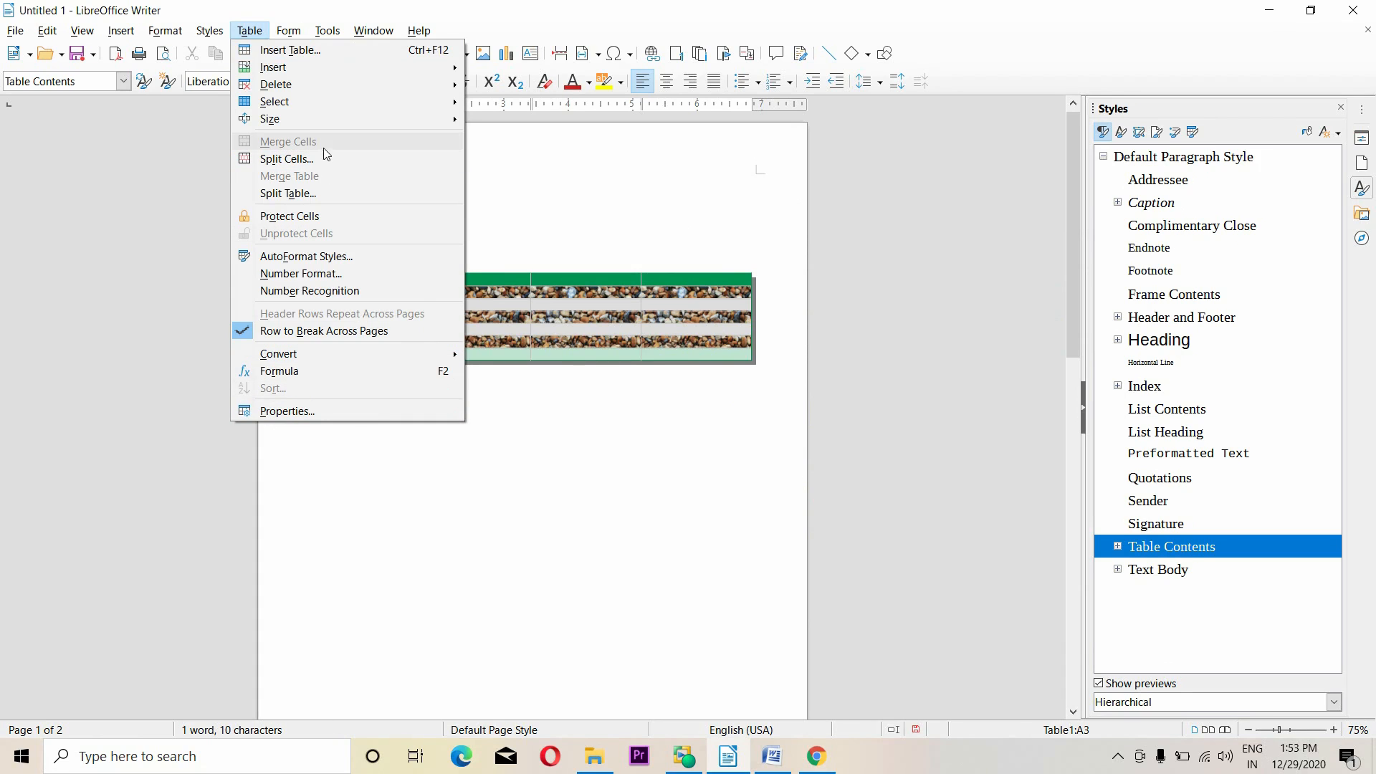
pyautogui.moveTo(289, 29)
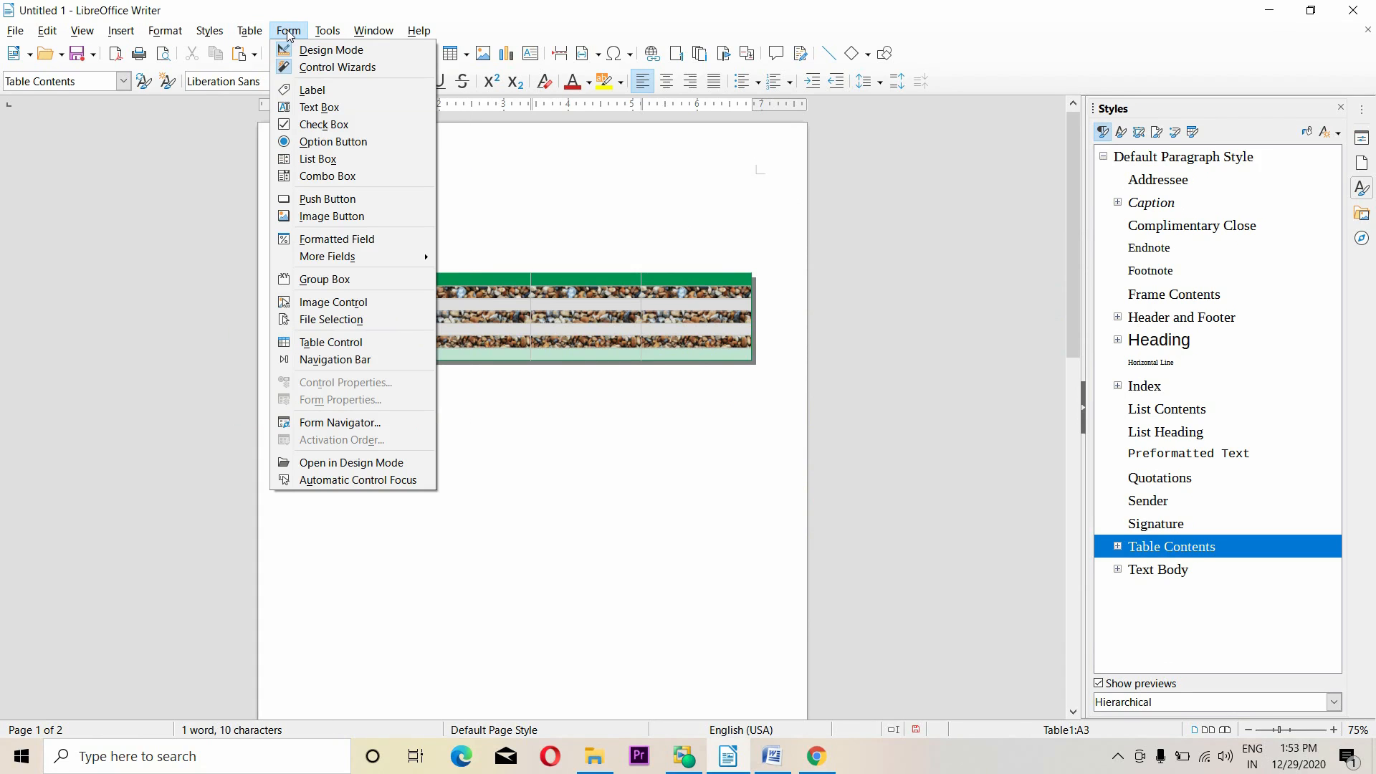
pyautogui.click(630, 242)
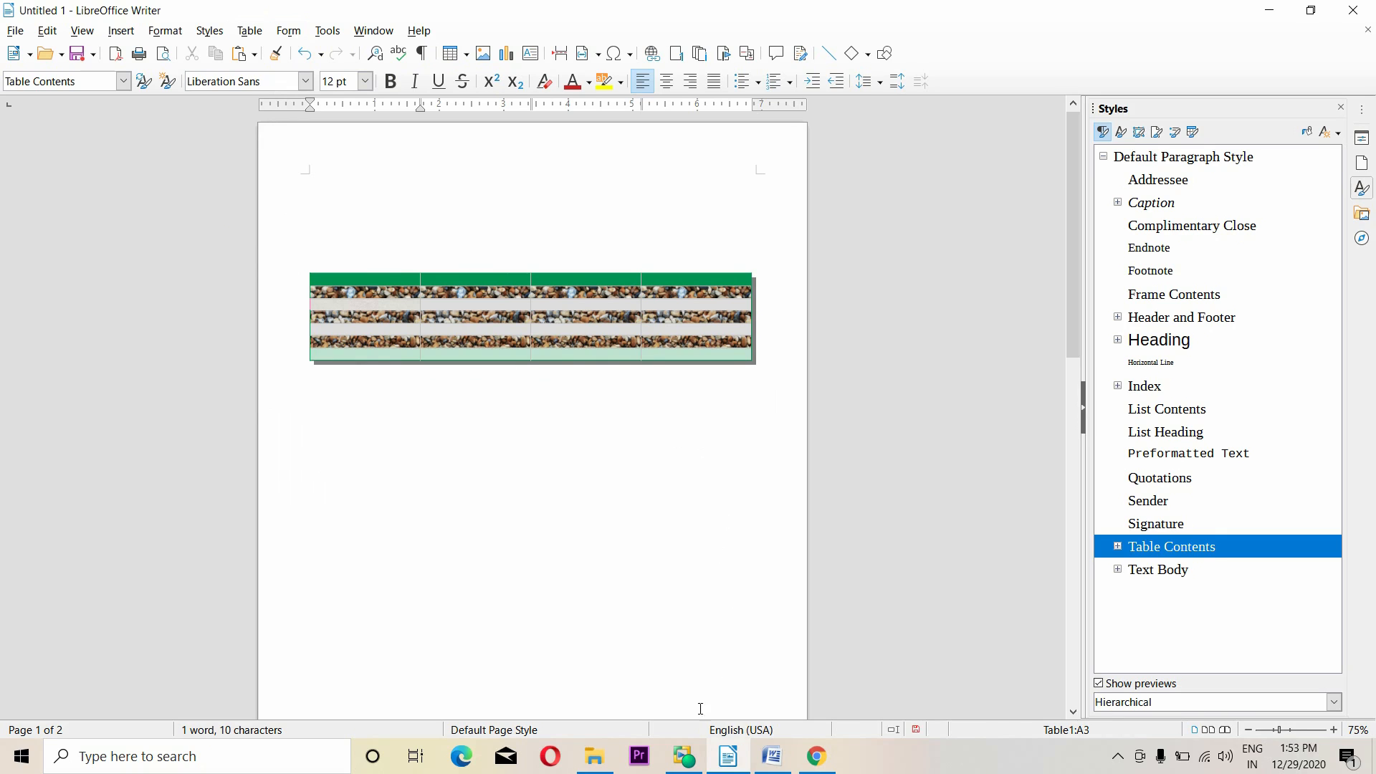
pyautogui.click(684, 756)
pyautogui.click(65, 76)
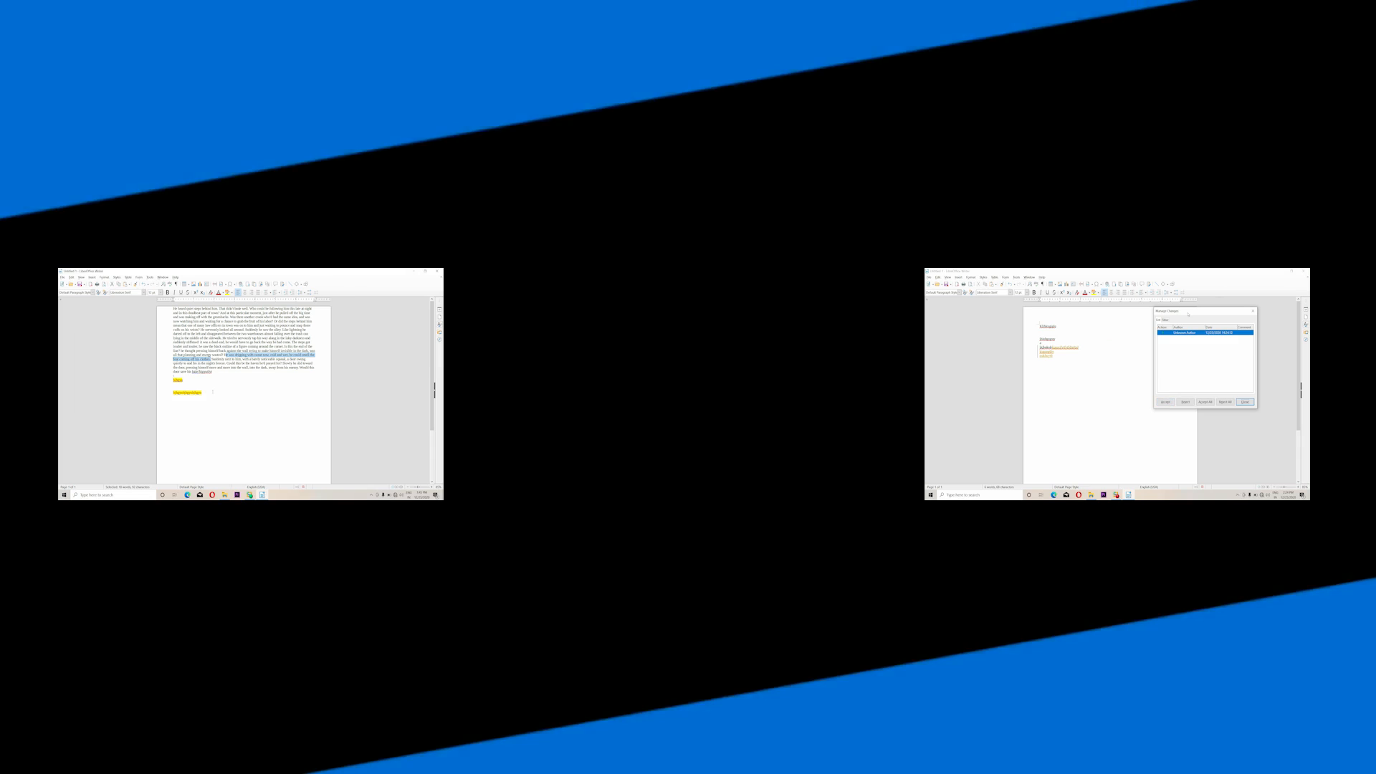